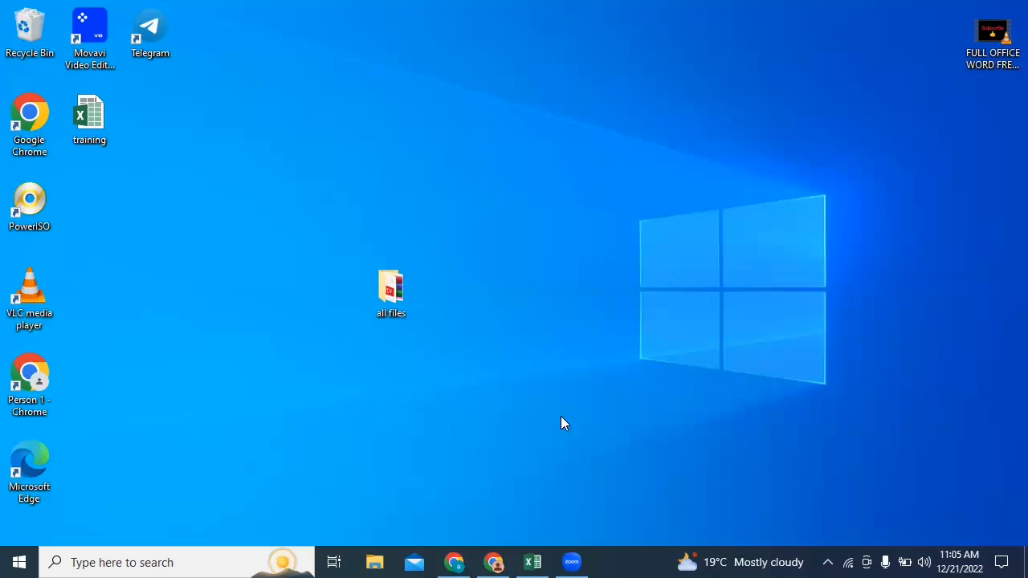
# - Switch to the training workbook in Excel
pyautogui.click(533, 562)
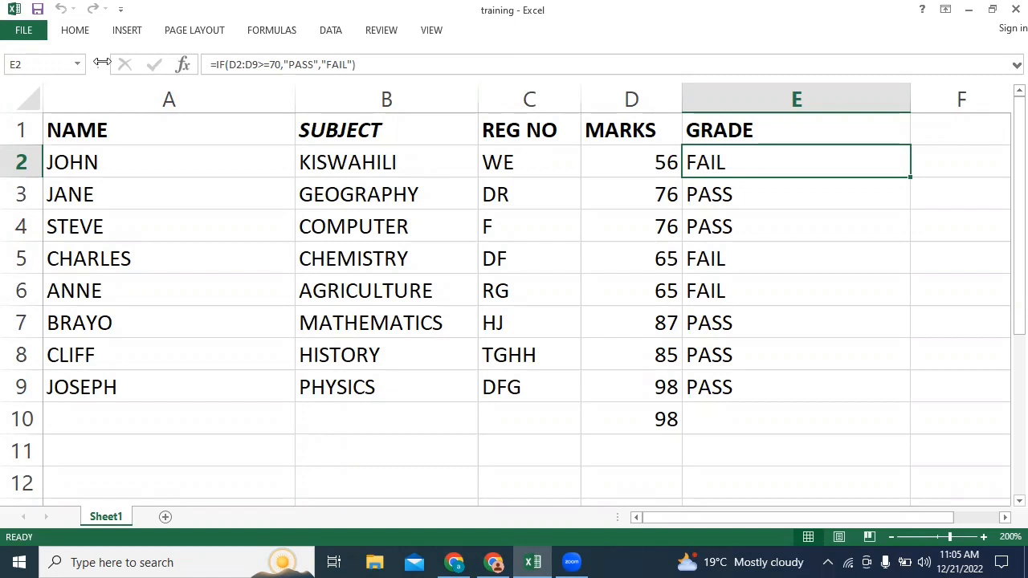
pyautogui.click(74, 31)
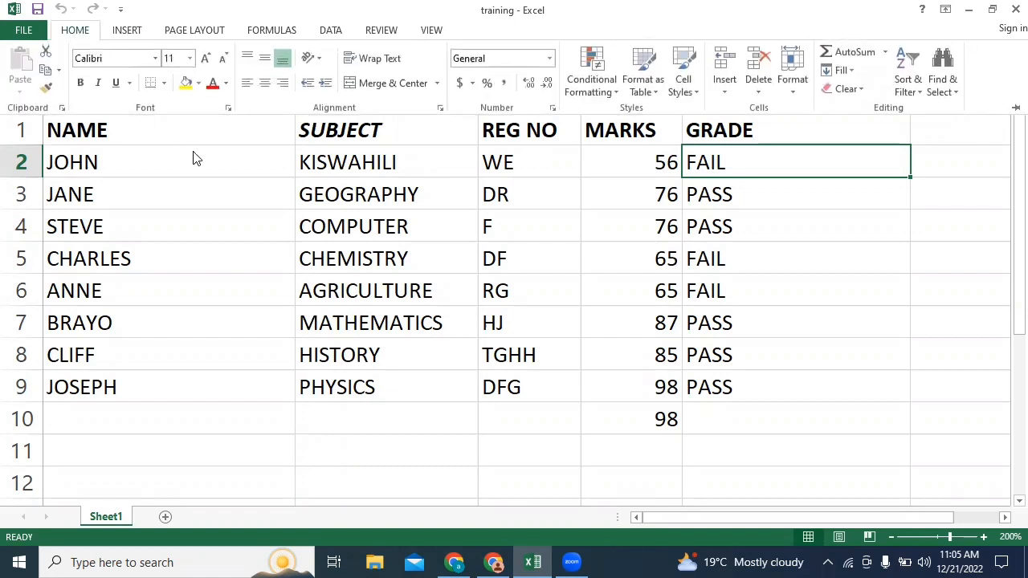
pyautogui.press('Escape')
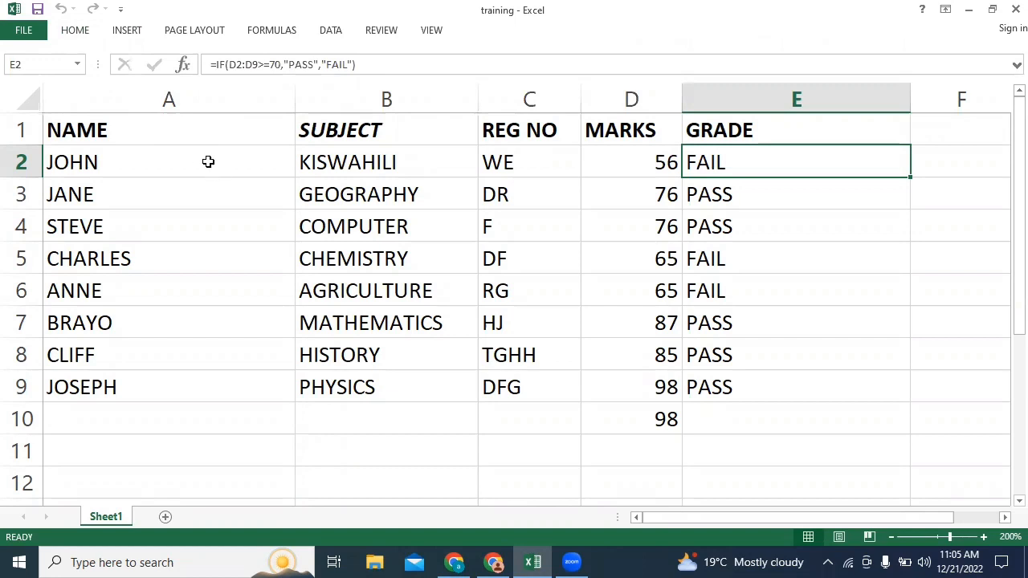
pyautogui.click(151, 165)
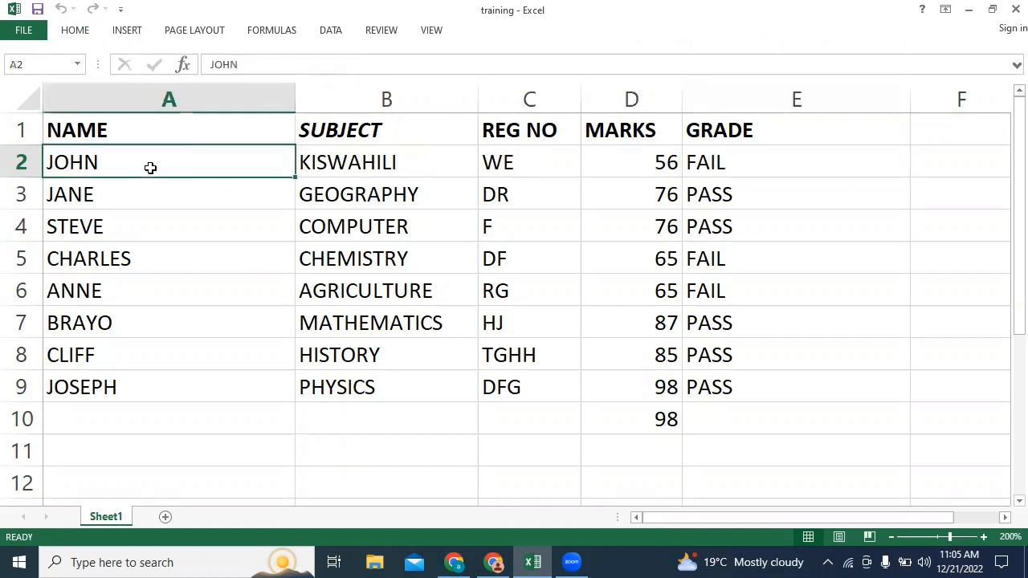
# - Select the whole table across cells A1 to E11 and make its text bold
pyautogui.click(154, 139)
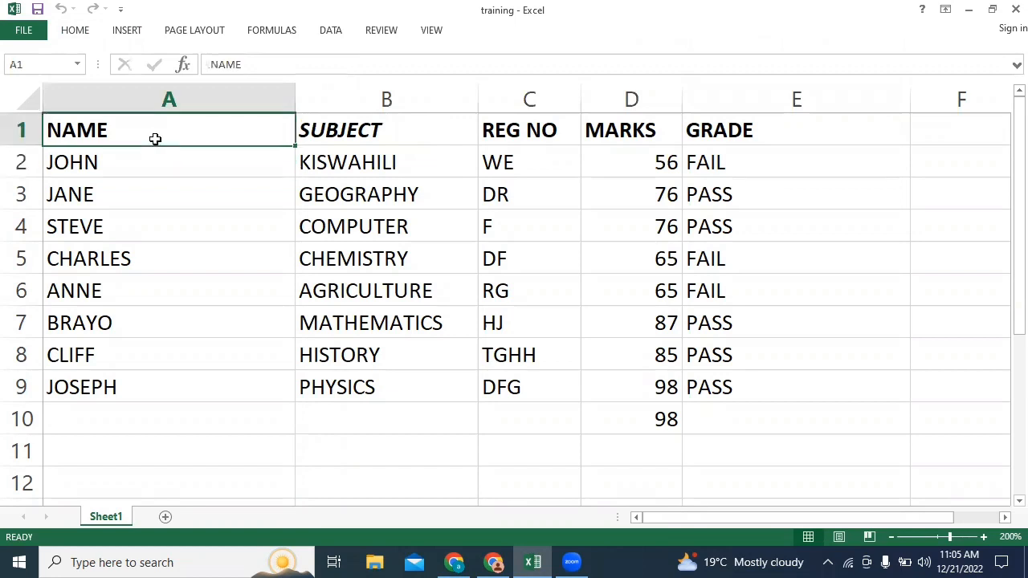
pyautogui.hotkey('shift', 'Right')
pyautogui.hotkey('shift', 'Right')
pyautogui.hotkey('shift', 'Right')
pyautogui.hotkey('shift', 'Right')
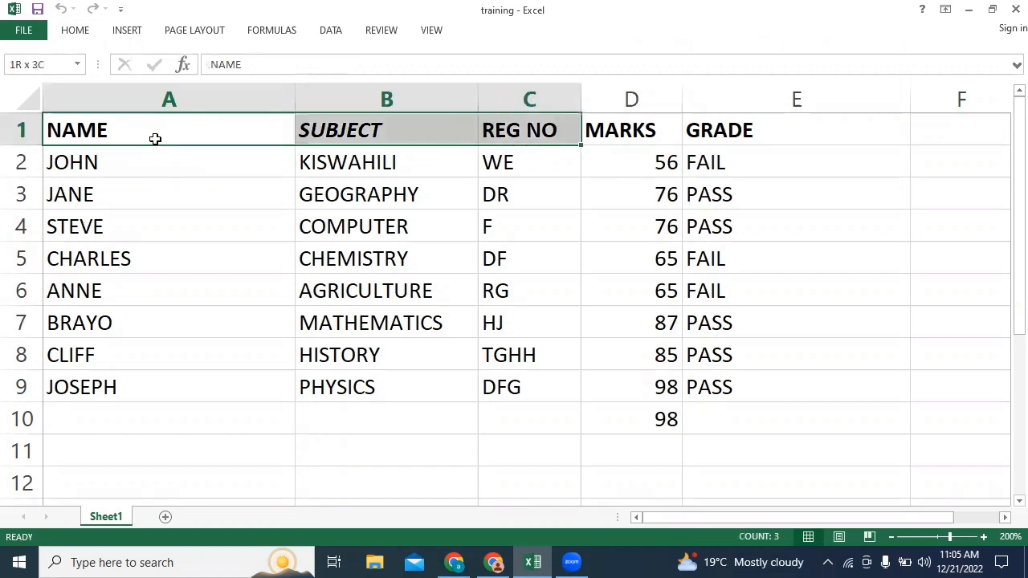
pyautogui.hotkey('shift', 'Down')
pyautogui.hotkey('shift', 'Down')
pyautogui.hotkey('shift', 'Down')
pyautogui.hotkey('shift', 'Down')
pyautogui.hotkey('shift', 'Down')
pyautogui.hotkey('shift', 'Down')
pyautogui.hotkey('shift', 'Down')
pyautogui.hotkey('shift', 'Down')
pyautogui.hotkey('shift', 'Down')
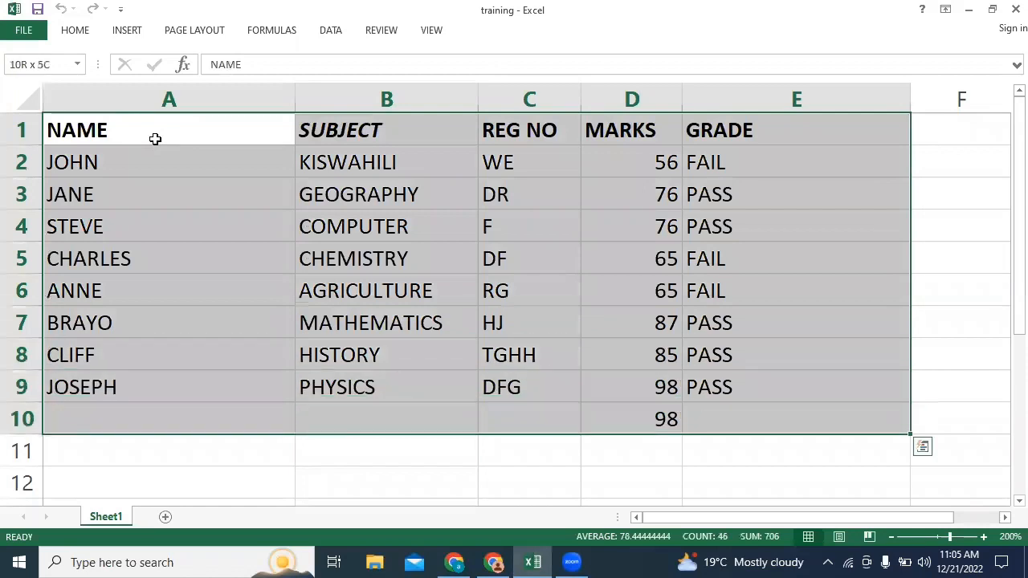
pyautogui.hotkey('shift', 'Down')
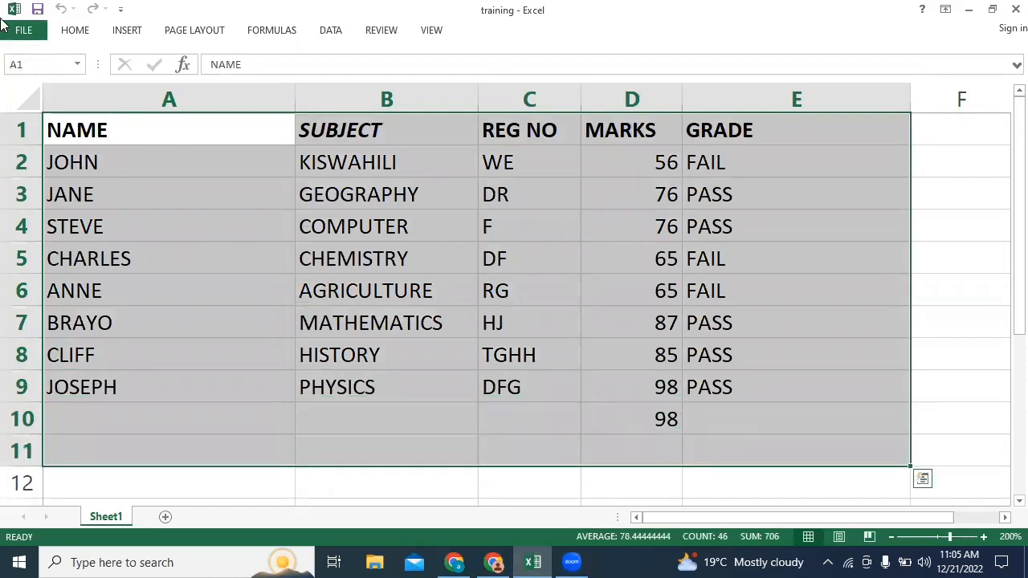
pyautogui.click(72, 30)
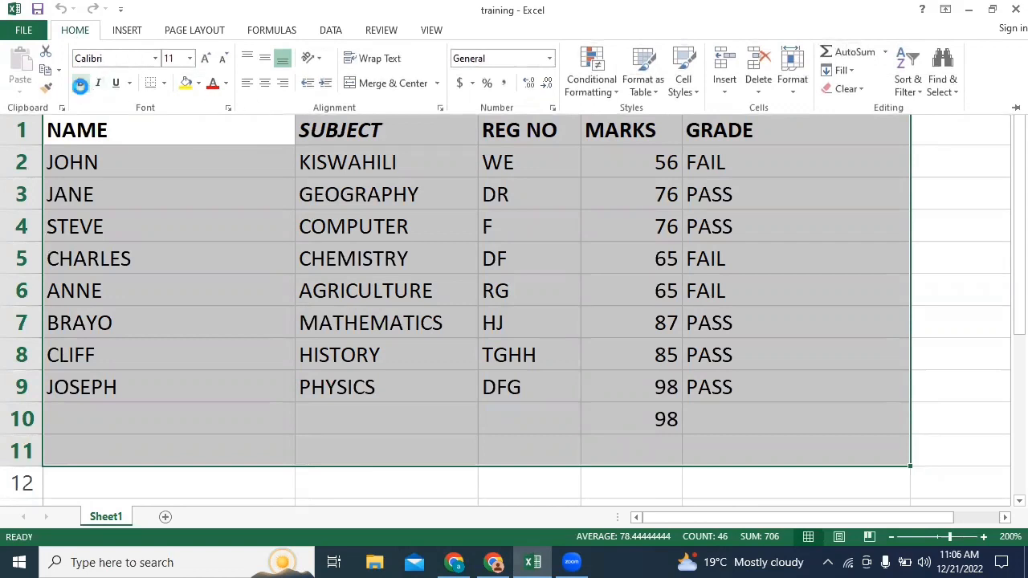
pyautogui.click(80, 84)
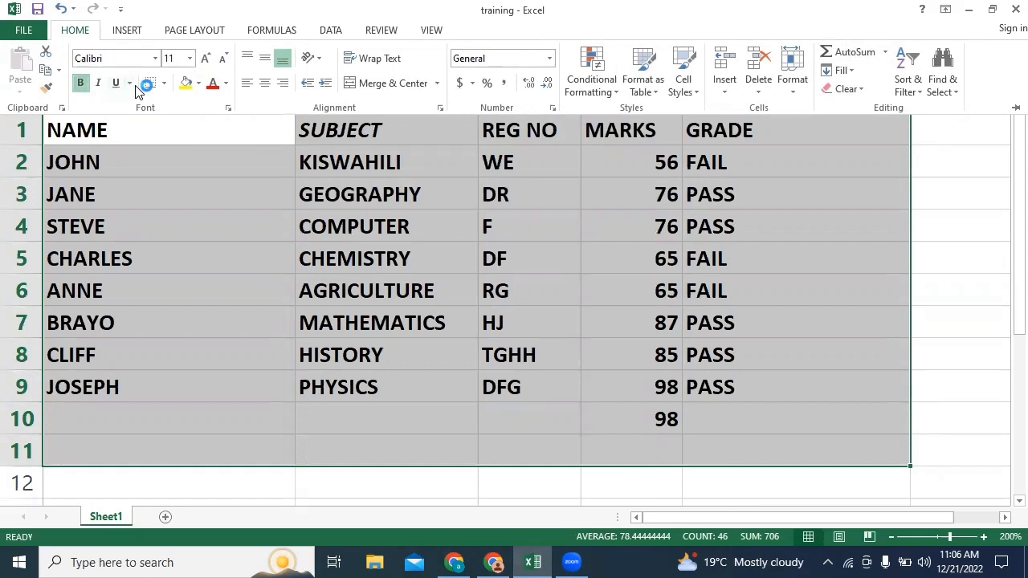
# - Set the font size of the selected table to 12
pyautogui.click(190, 59)
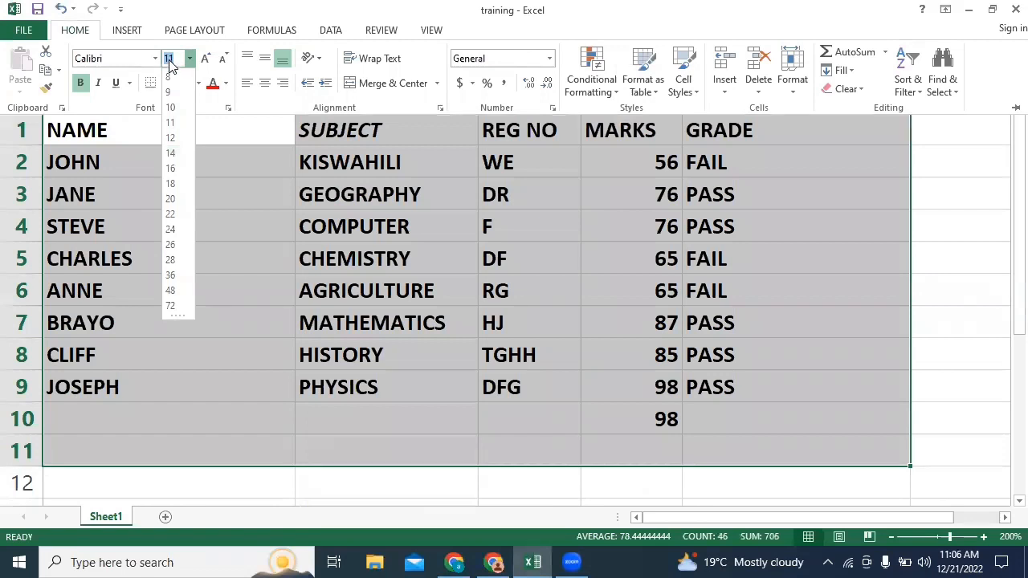
pyautogui.click(190, 62)
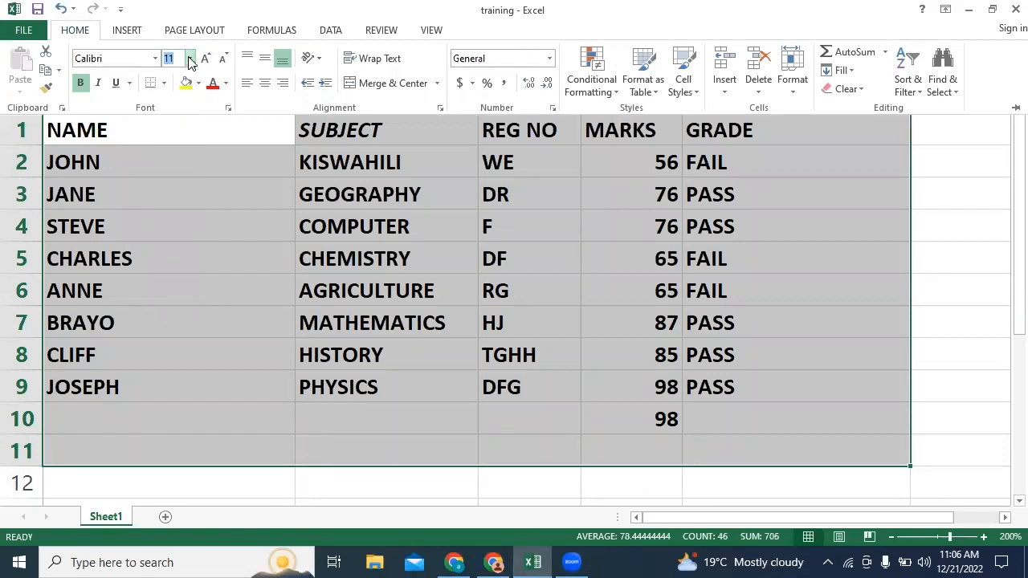
pyautogui.click(190, 63)
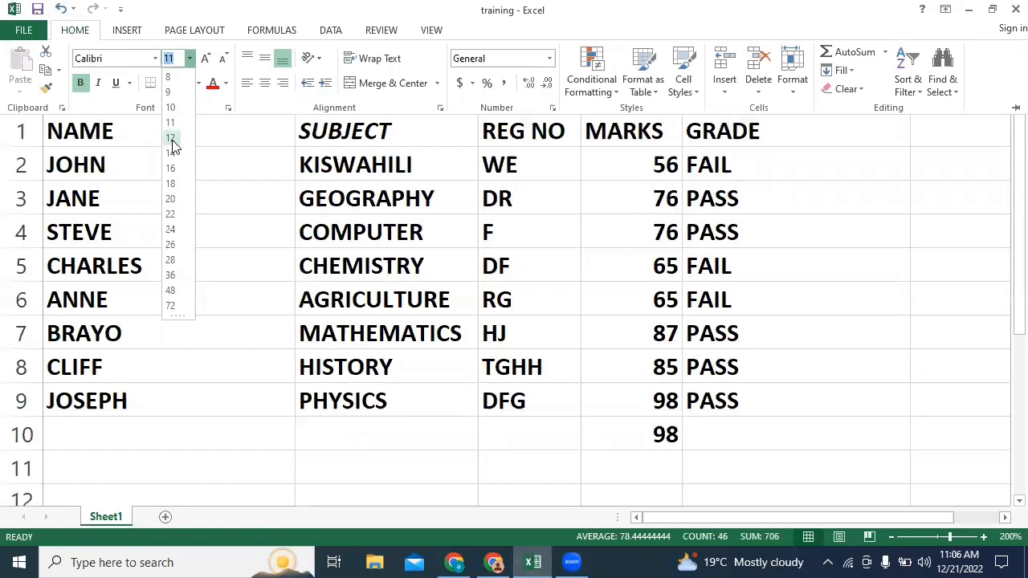
pyautogui.click(171, 138)
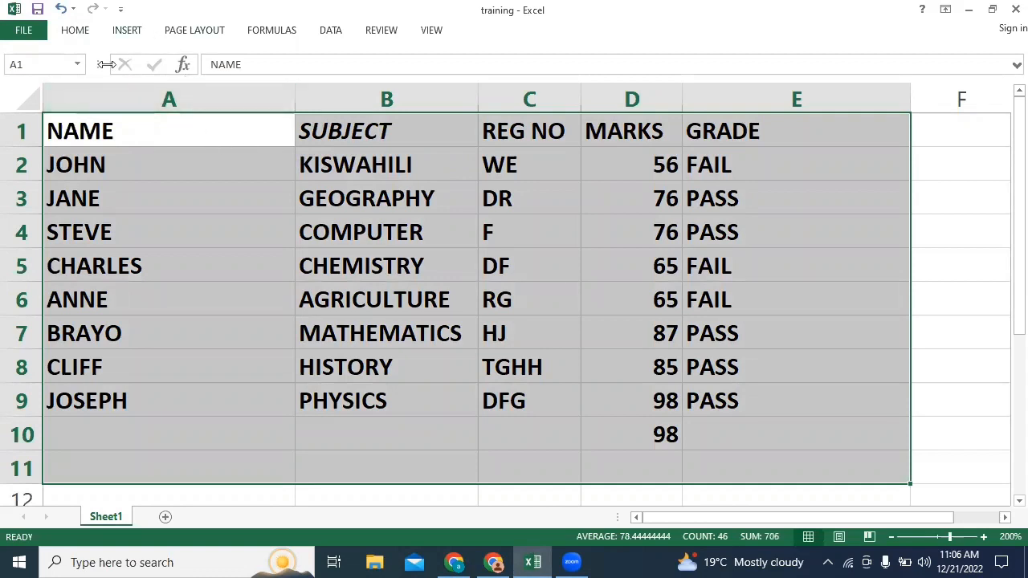
# - Change the font of the selected table to Arial Black
pyautogui.click(74, 31)
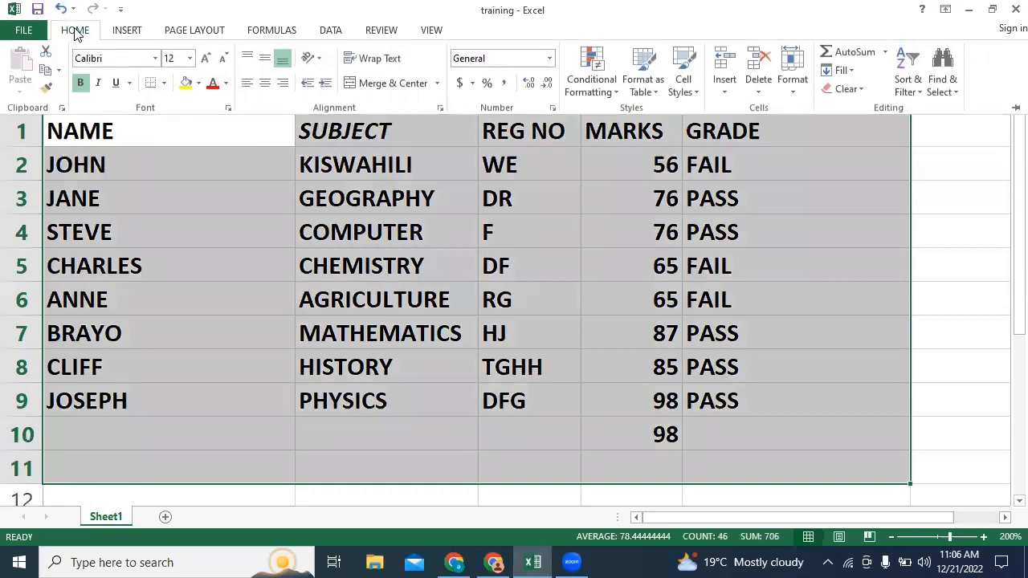
pyautogui.click(156, 60)
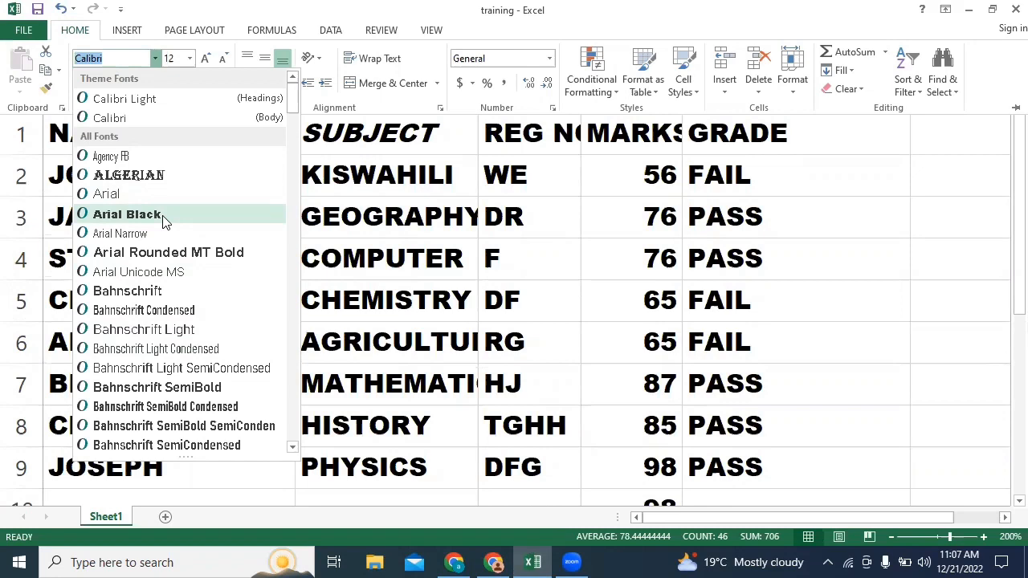
pyautogui.click(163, 217)
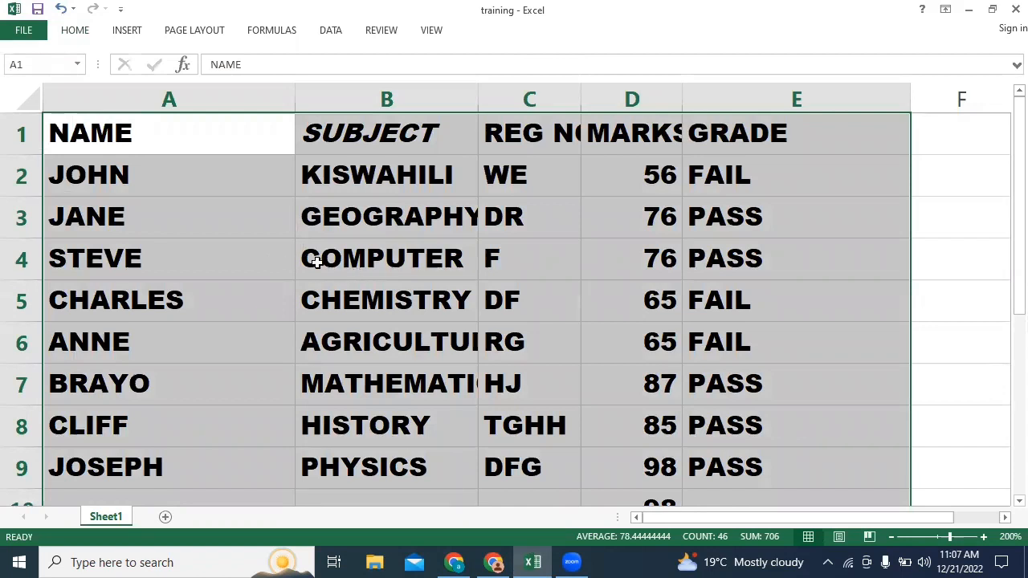
# - Apply All Borders to the selected table and deselect it
pyautogui.click(75, 32)
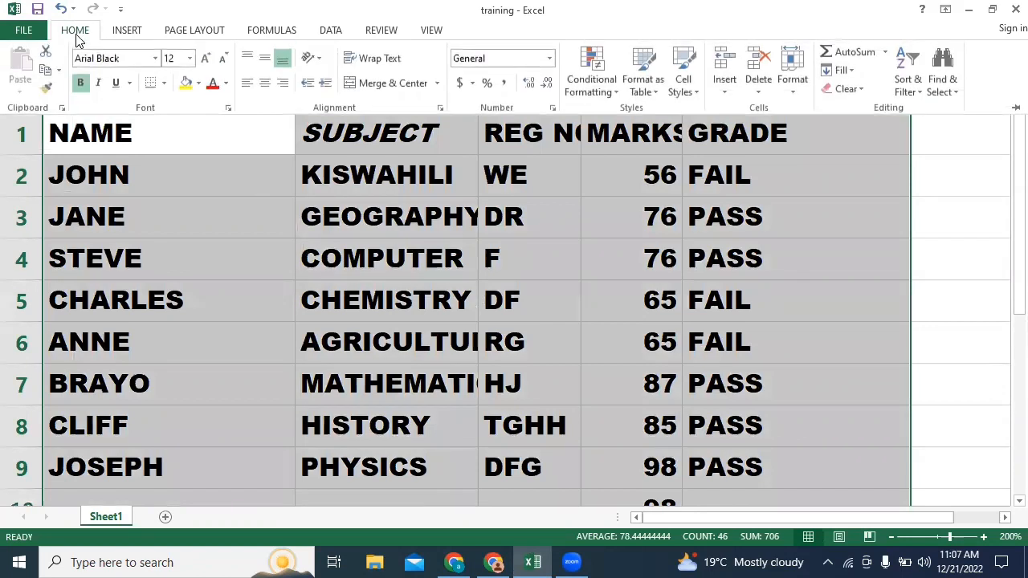
pyautogui.click(164, 83)
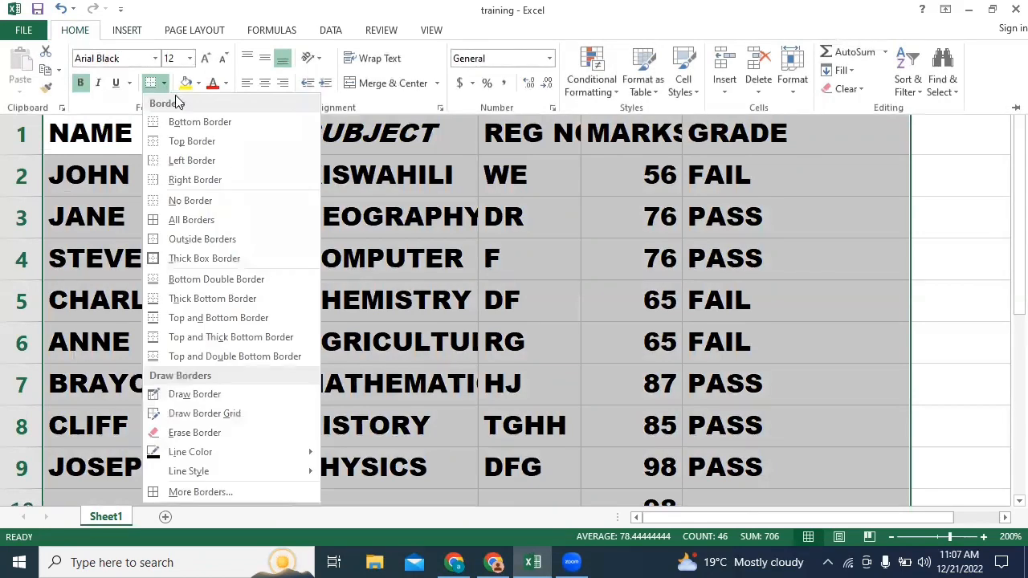
pyautogui.click(192, 220)
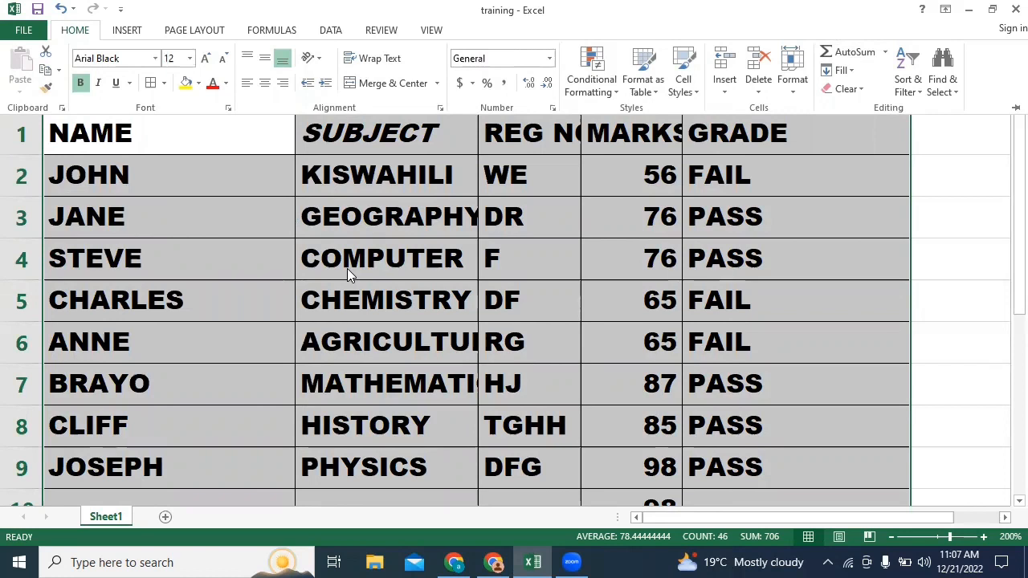
pyautogui.click(204, 178)
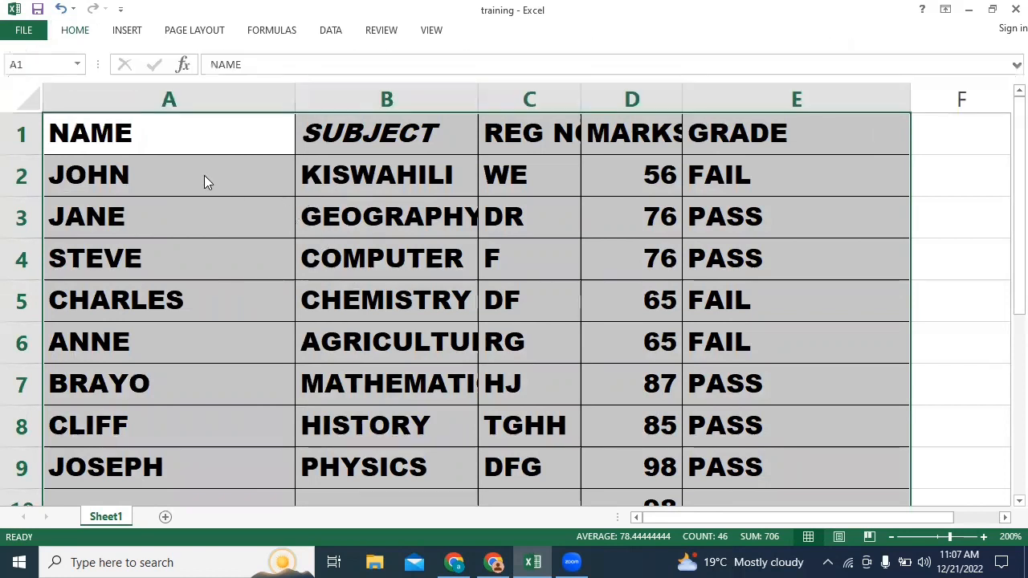
pyautogui.click(205, 176)
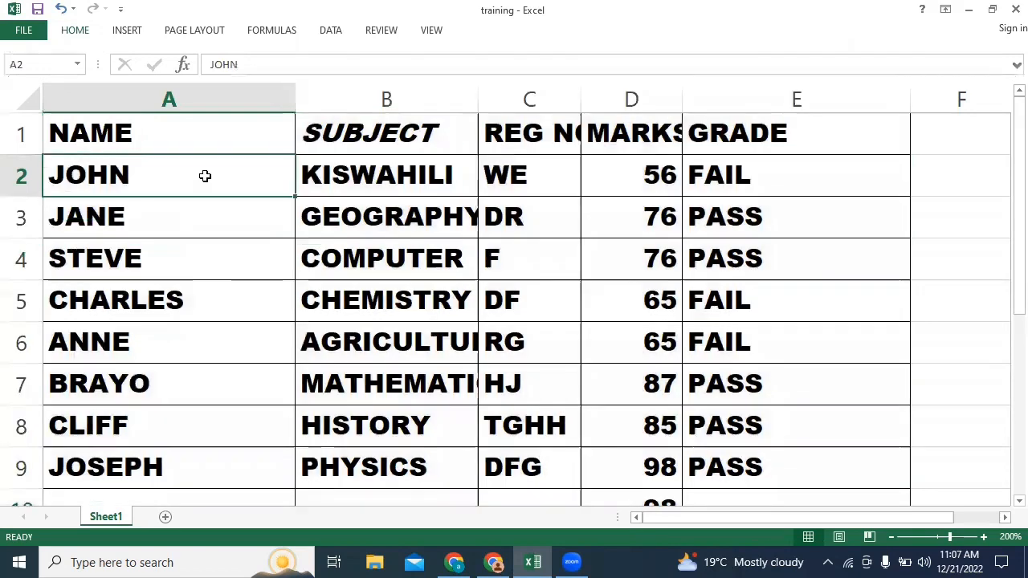
pyautogui.click(130, 138)
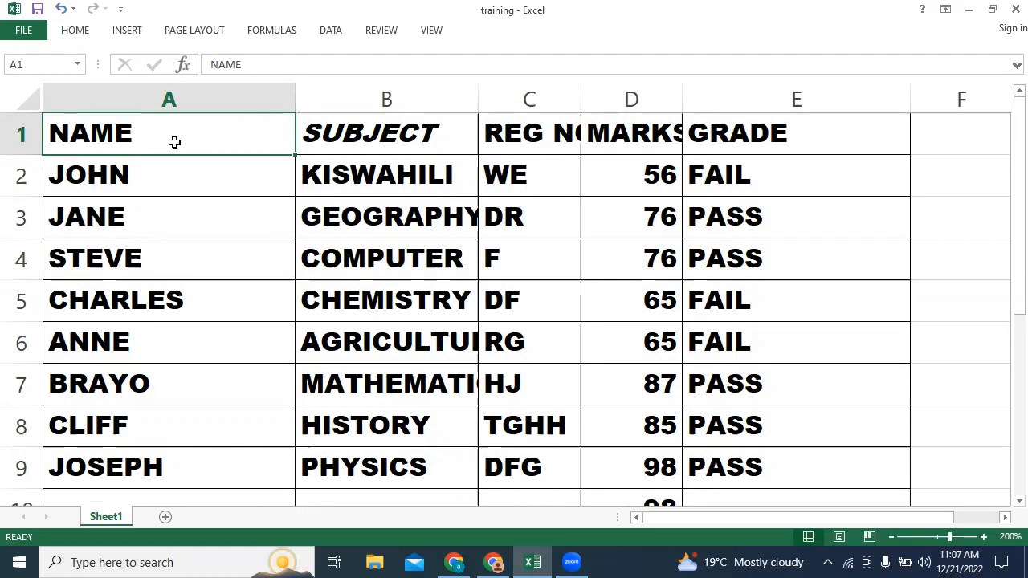
pyautogui.click(192, 182)
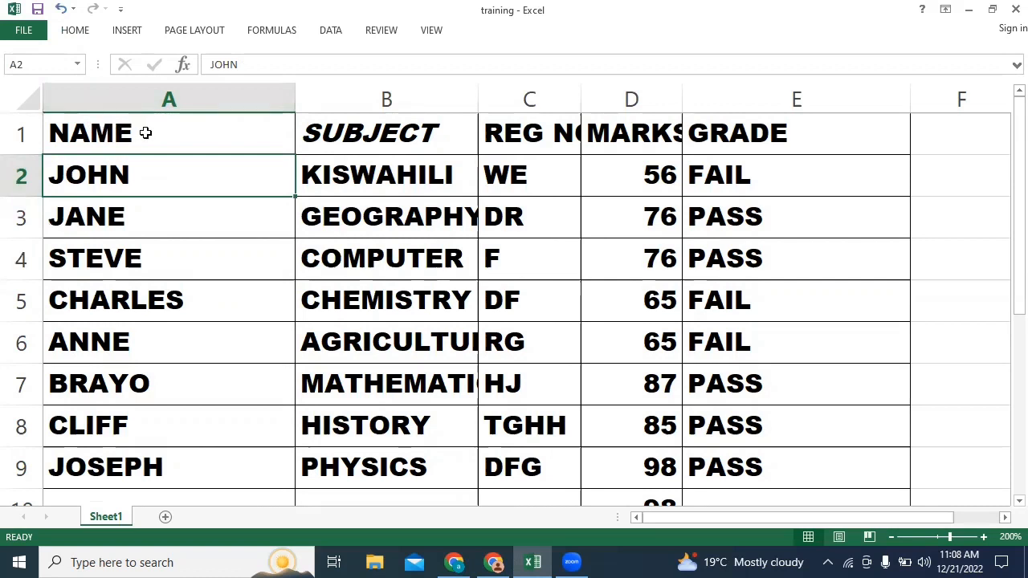
pyautogui.click(127, 135)
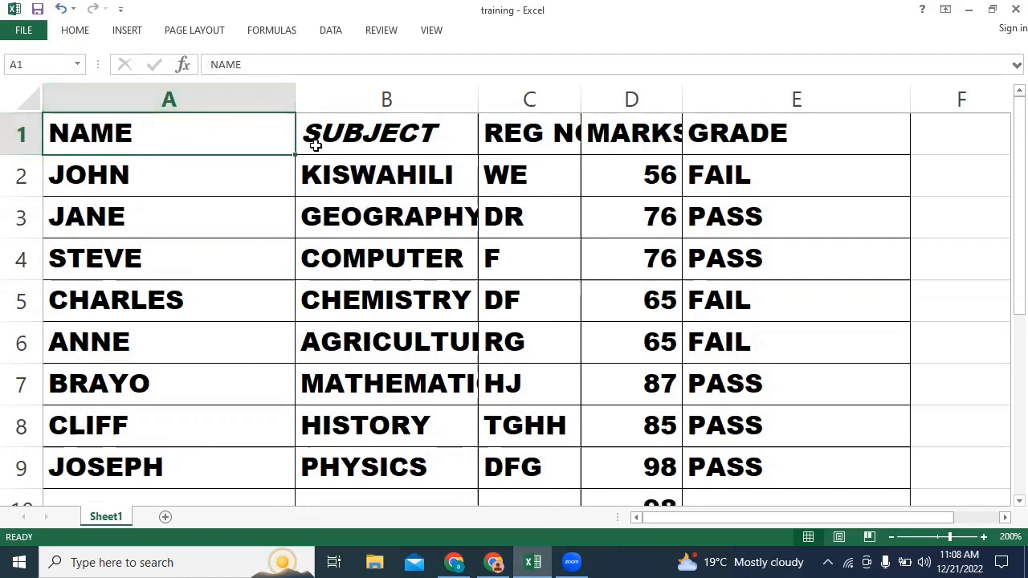
pyautogui.click(343, 182)
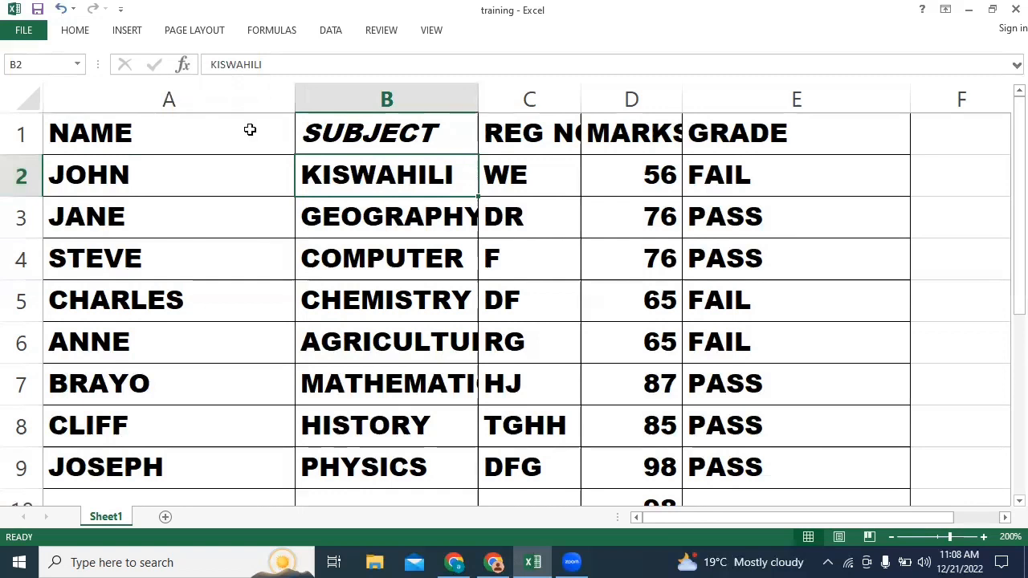
pyautogui.click(80, 35)
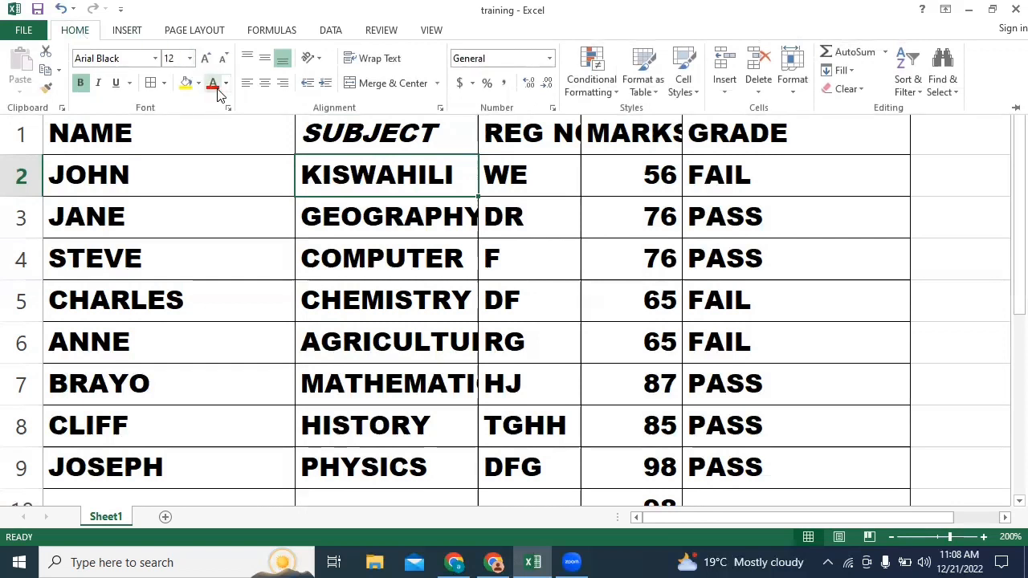
pyautogui.click(178, 136)
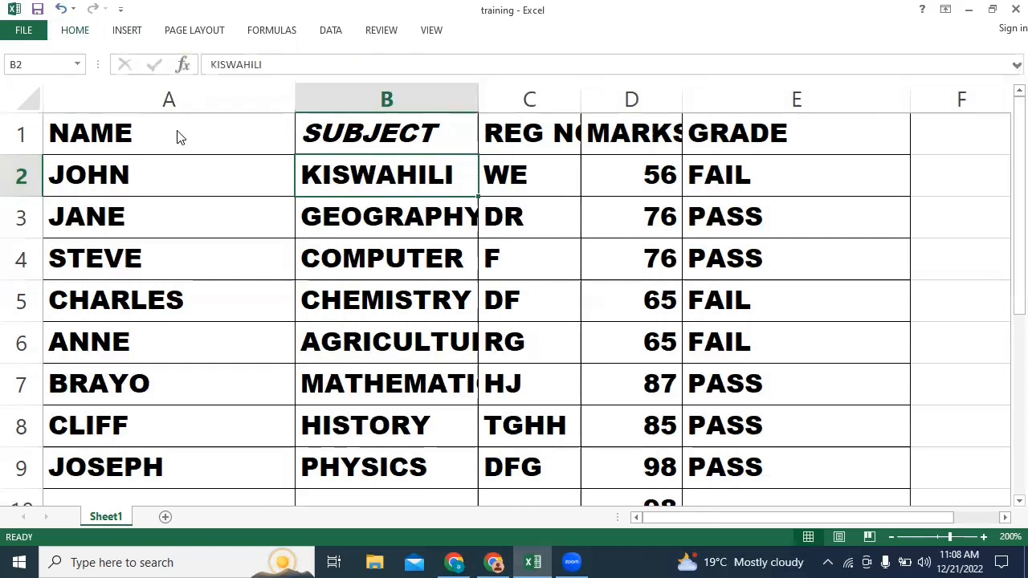
# - Colour the text of the header row, cells A1 to E1, standard red
pyautogui.click(163, 131)
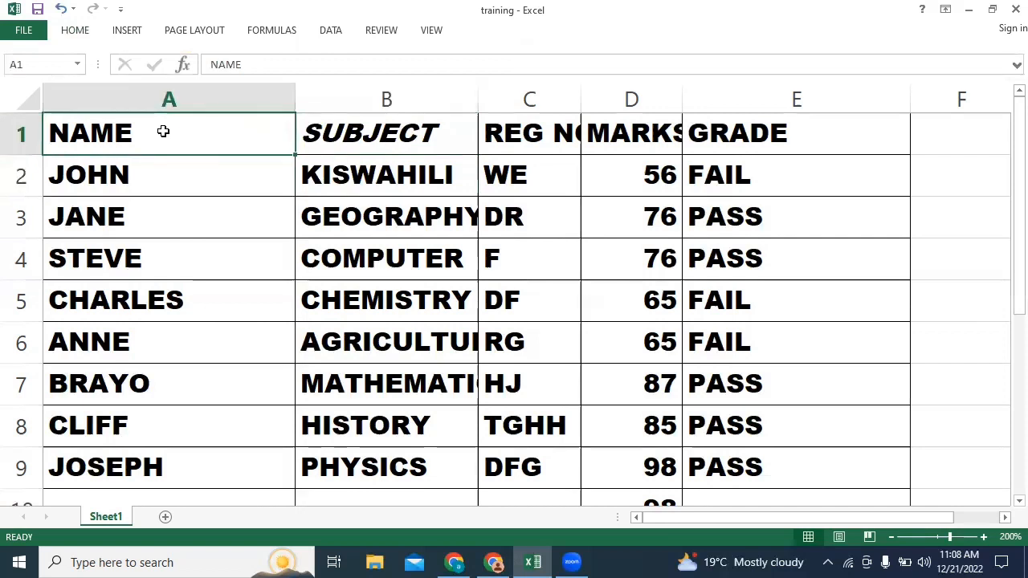
pyautogui.hotkey('shift', 'Right')
pyautogui.hotkey('shift', 'Right')
pyautogui.hotkey('shift', 'Right')
pyautogui.hotkey('shift', 'Right')
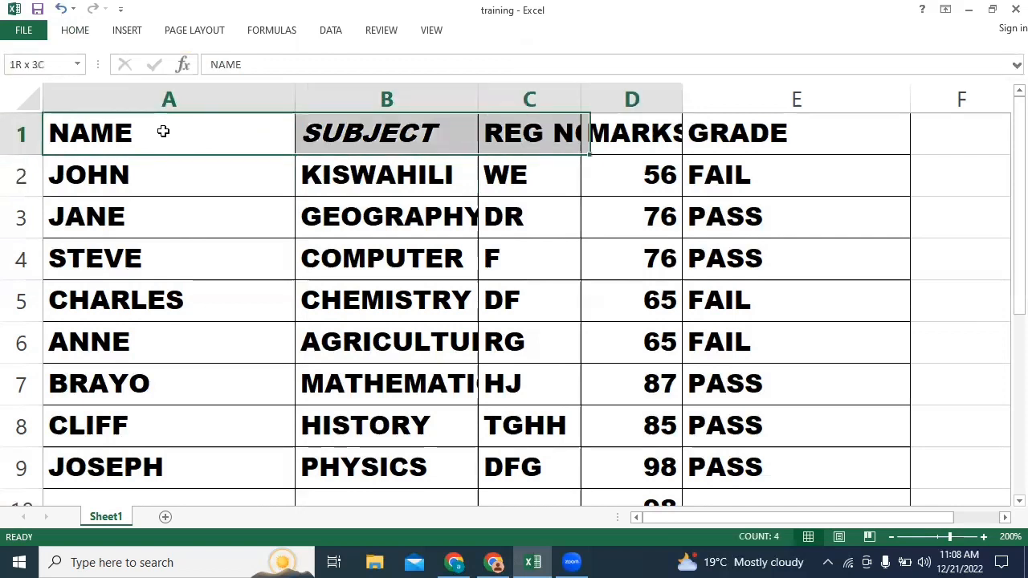
pyautogui.click(68, 38)
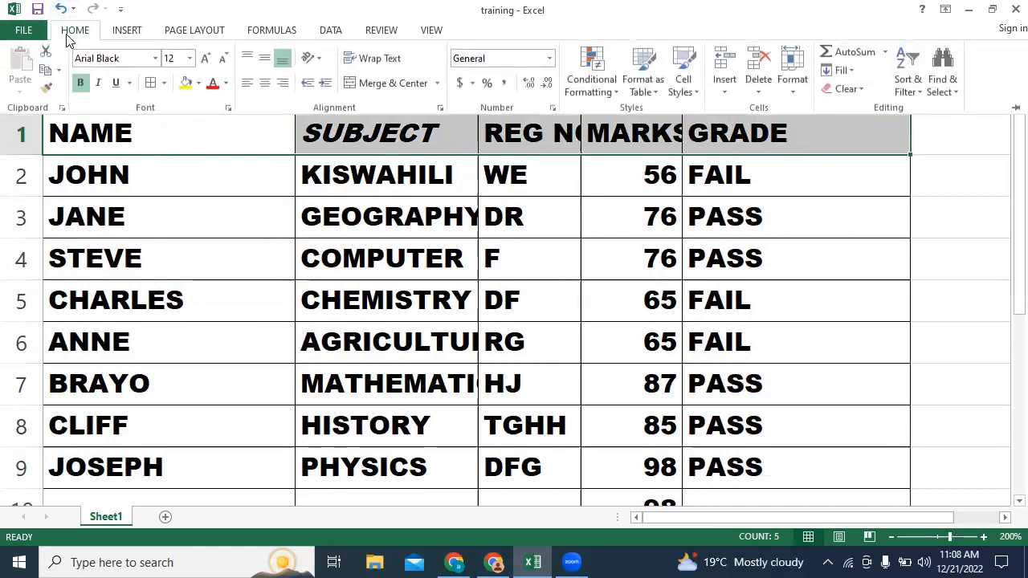
pyautogui.click(226, 83)
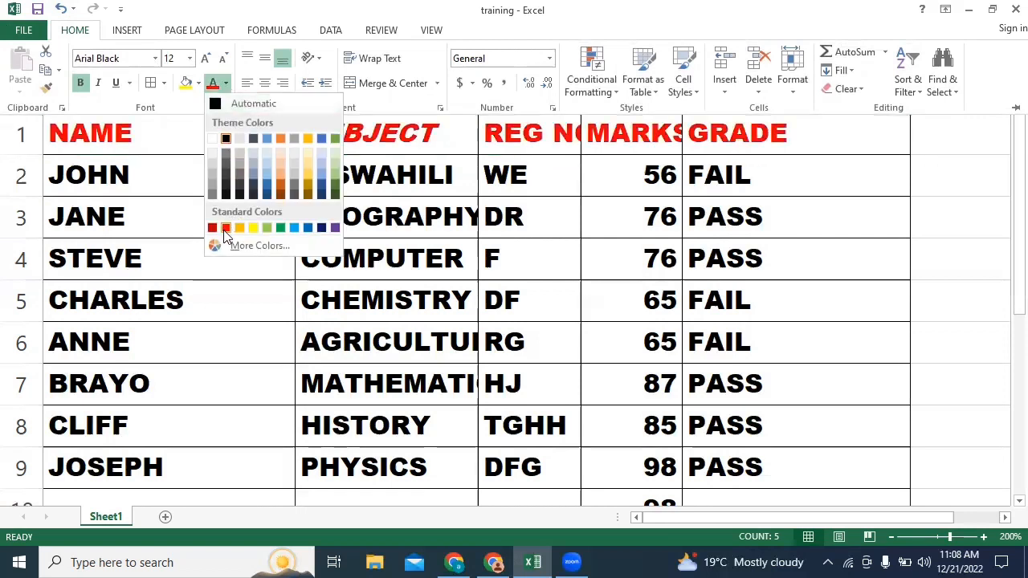
pyautogui.click(226, 230)
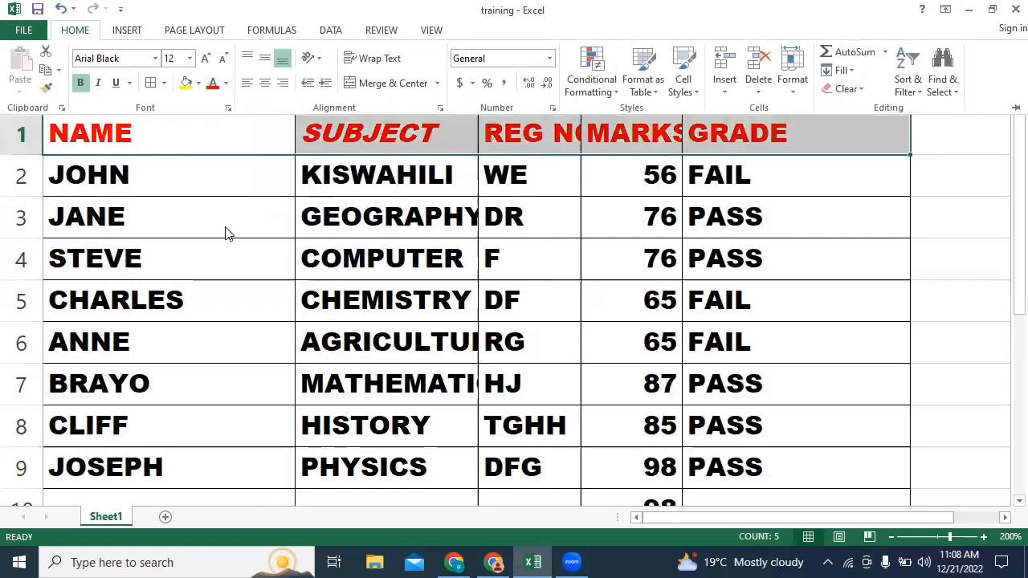
pyautogui.click(284, 253)
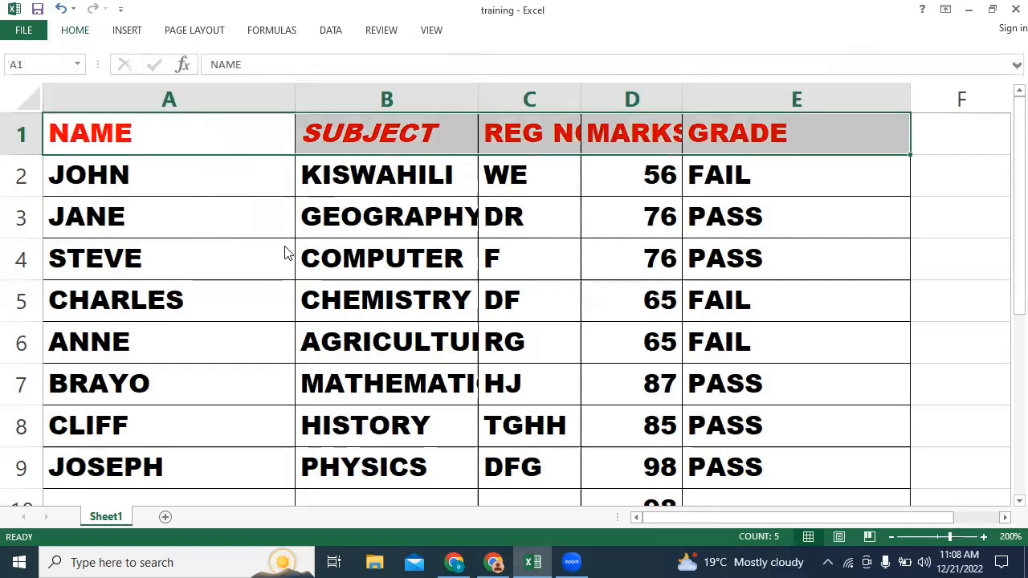
pyautogui.click(544, 132)
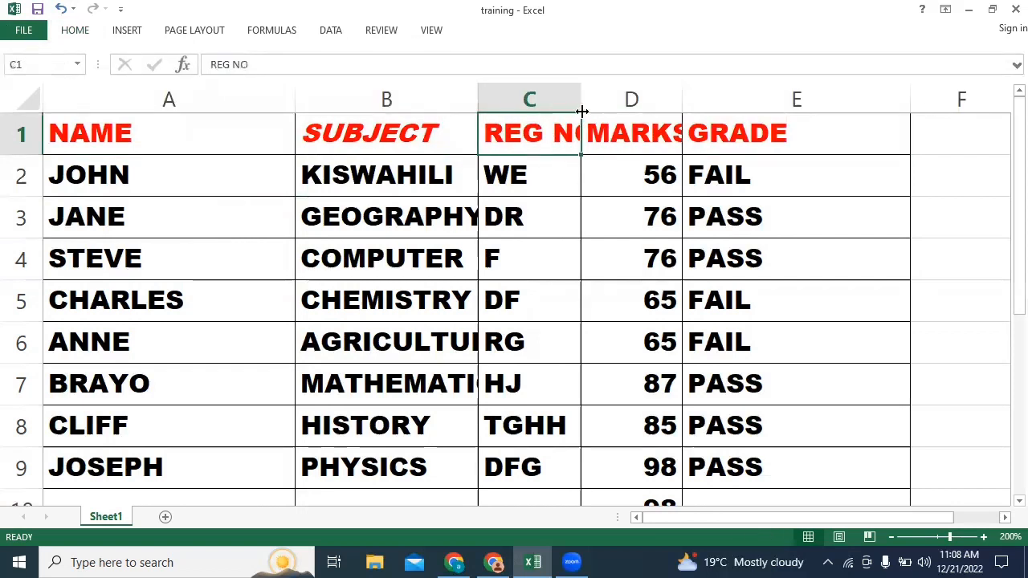
# - Widen columns C and D so the REG NO and MARKS headers fit fully
pyautogui.moveTo(581, 111); pyautogui.dragTo(611, 108)
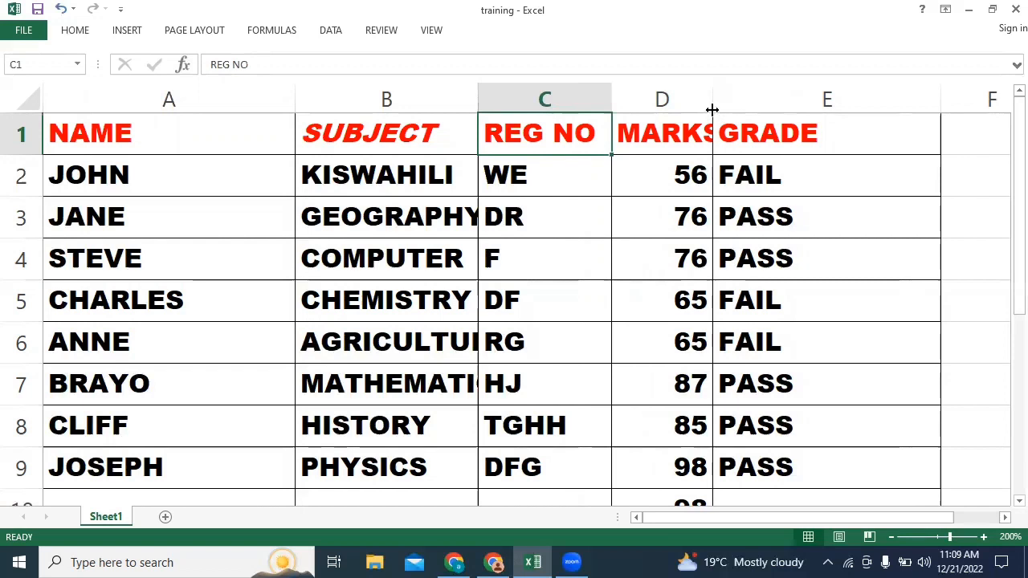
pyautogui.moveTo(712, 110); pyautogui.dragTo(727, 112)
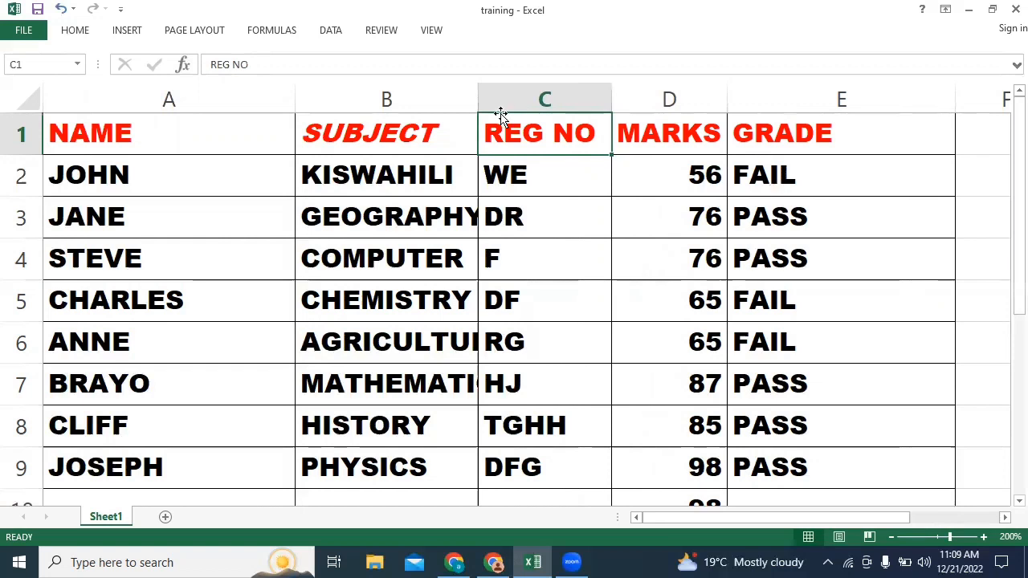
pyautogui.click(70, 32)
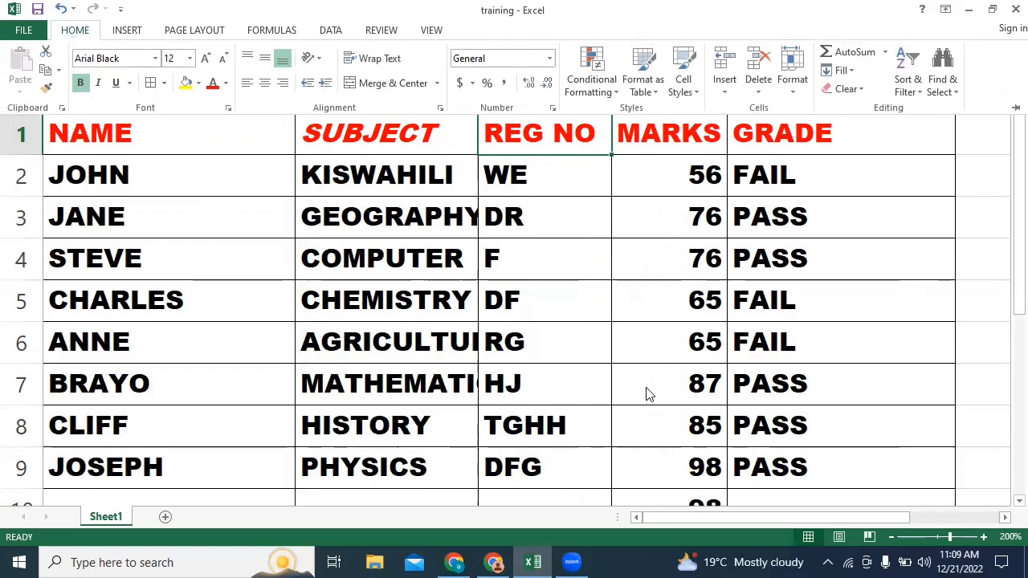
pyautogui.click(663, 171)
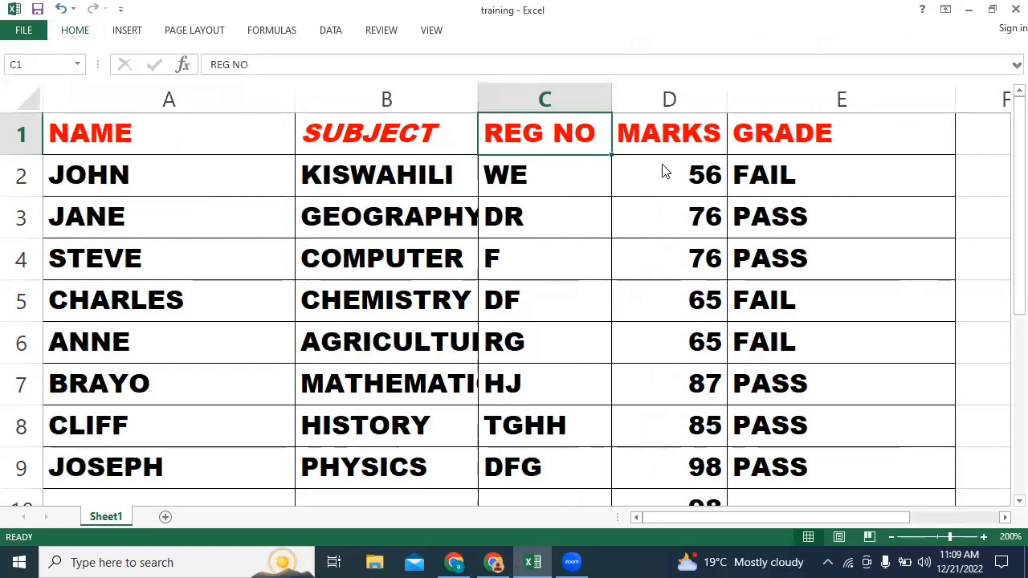
# - Apply the Percentage number format to the marks in cells D2 to D7
pyautogui.click(666, 179)
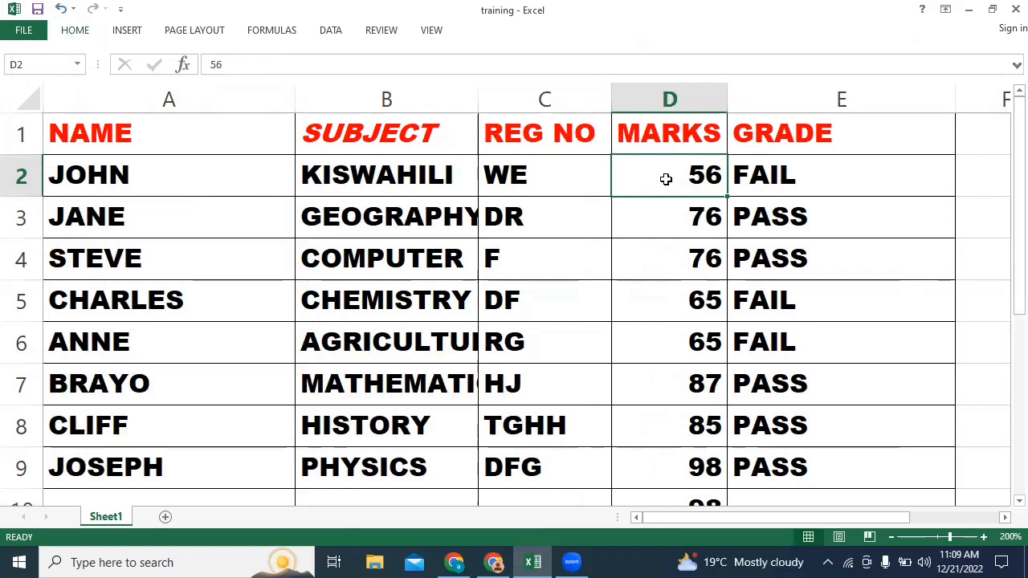
pyautogui.hotkey('shift', 'Down')
pyautogui.hotkey('shift', 'Down')
pyautogui.hotkey('shift', 'Down')
pyautogui.hotkey('shift', 'Down')
pyautogui.hotkey('shift', 'Down')
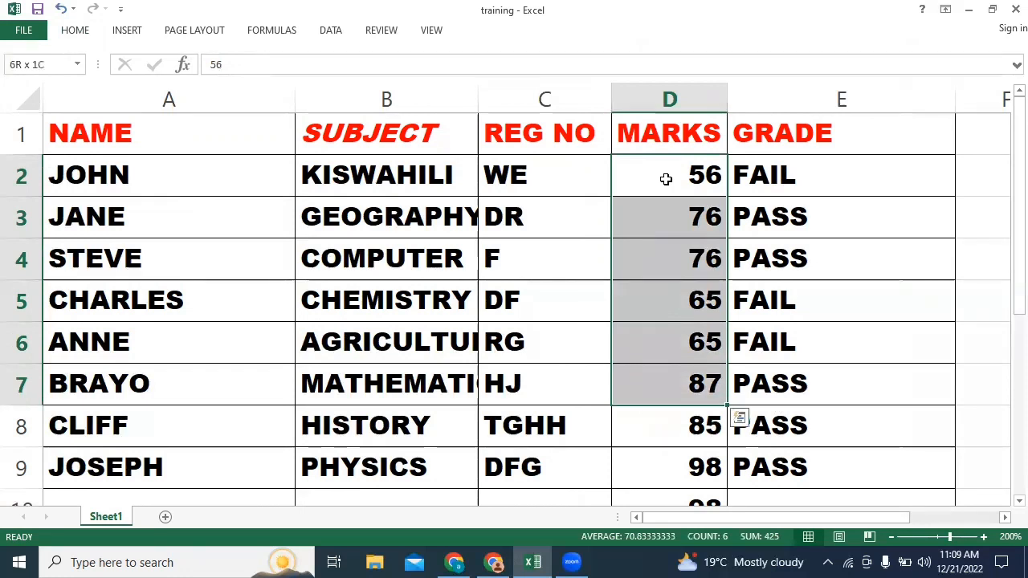
pyautogui.click(74, 31)
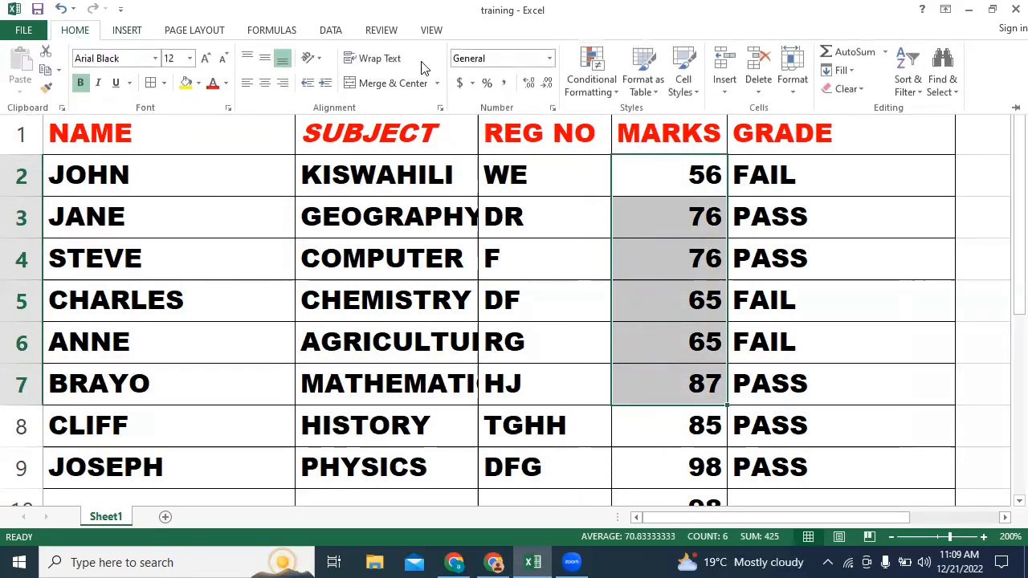
pyautogui.click(549, 59)
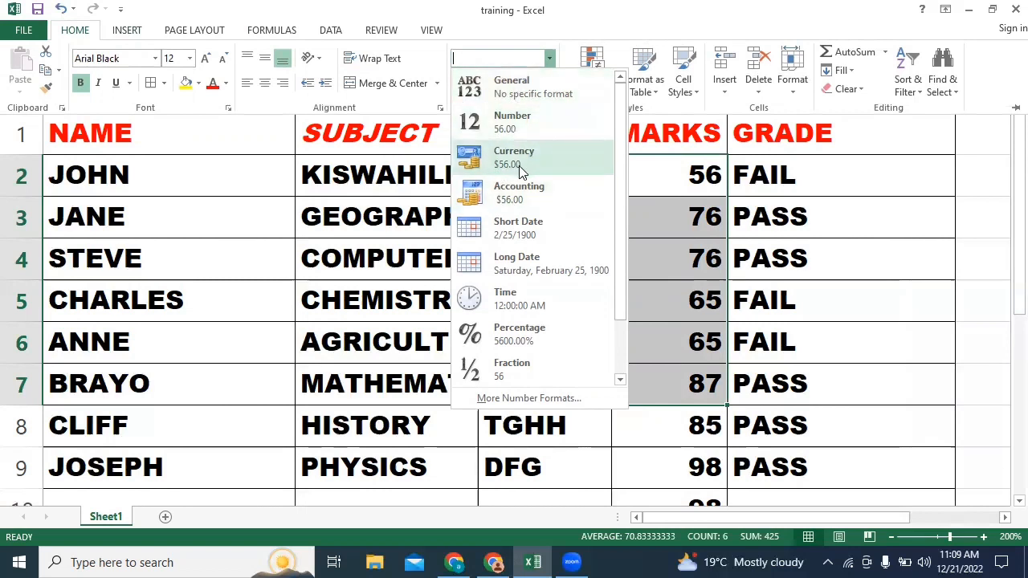
pyautogui.click(518, 333)
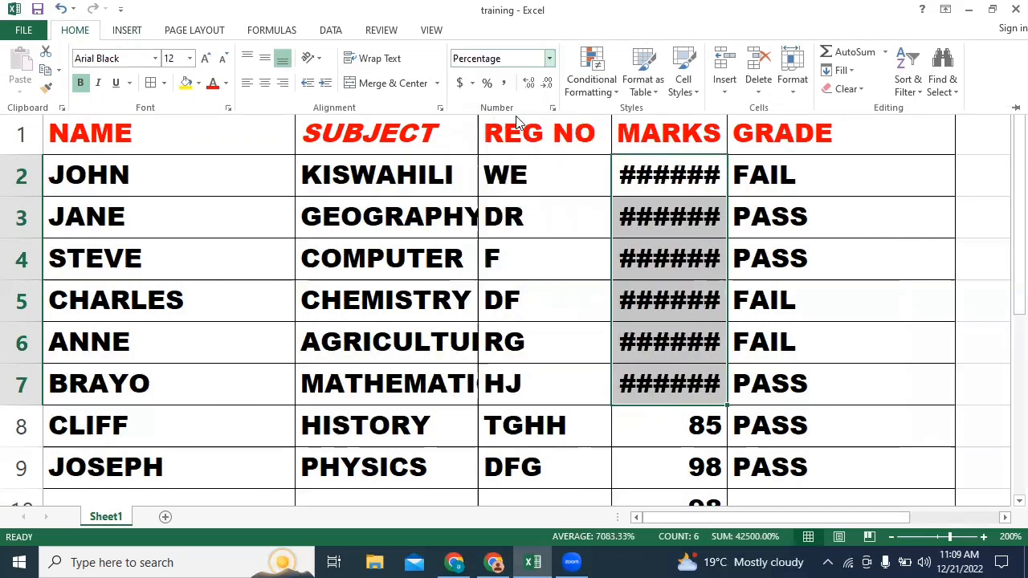
# - Change the format of the selected marks, D2 to D7, to Number and deselect them
pyautogui.click(550, 60)
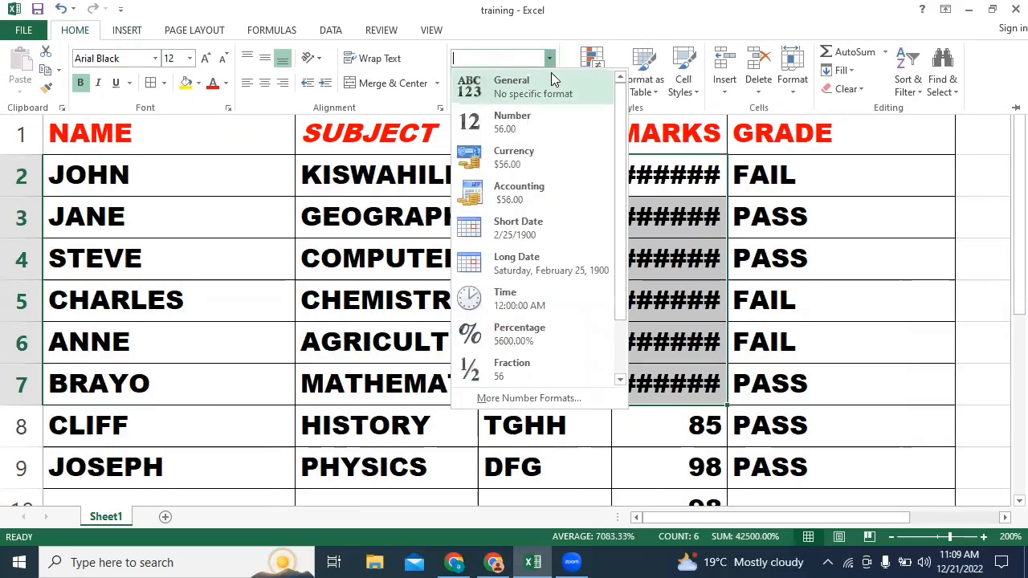
pyautogui.click(529, 130)
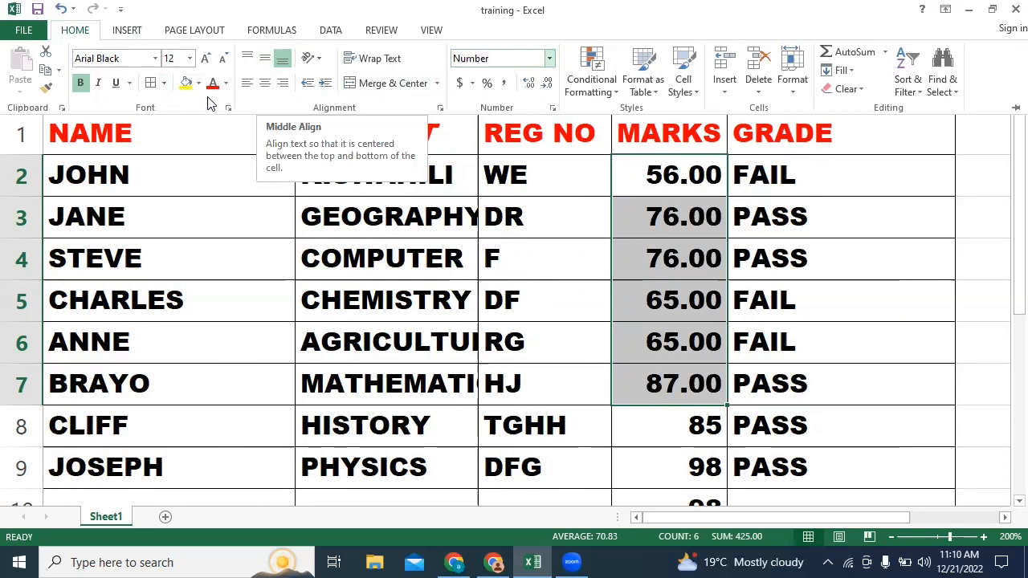
pyautogui.click(131, 143)
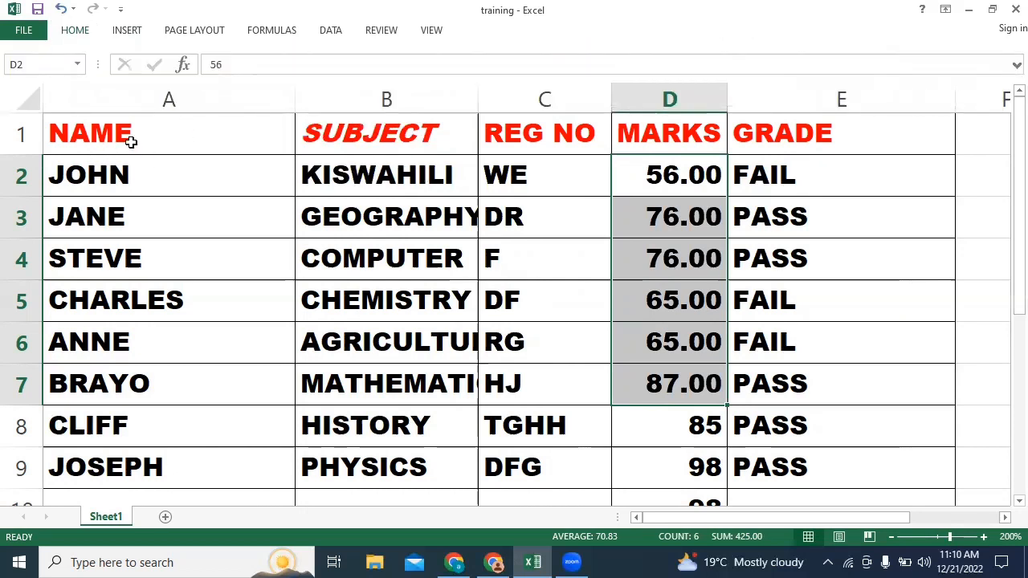
pyautogui.click(130, 142)
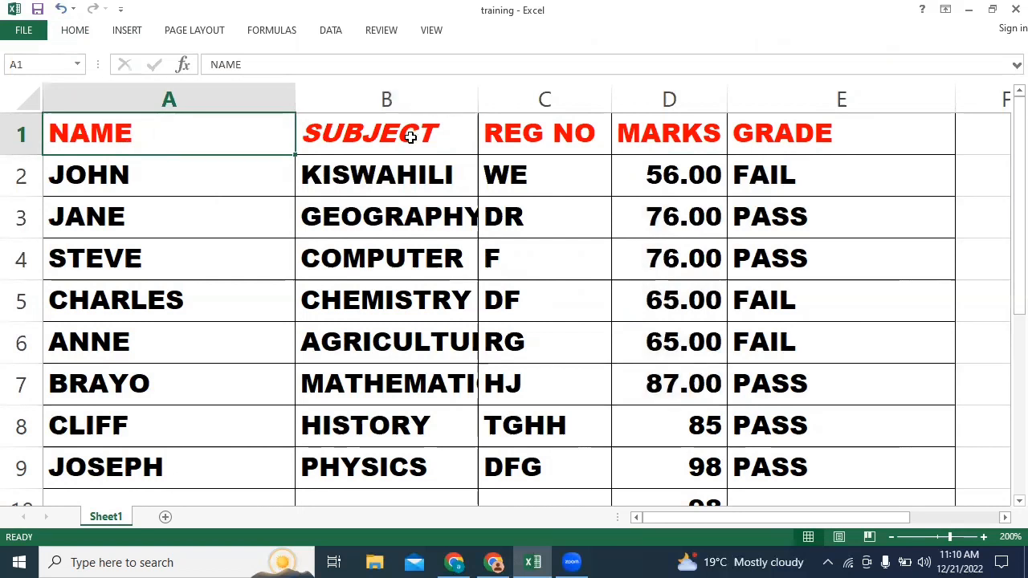
# - Fill the SUBJECT column, cells B1 to B9, with standard yellow
pyautogui.click(410, 138)
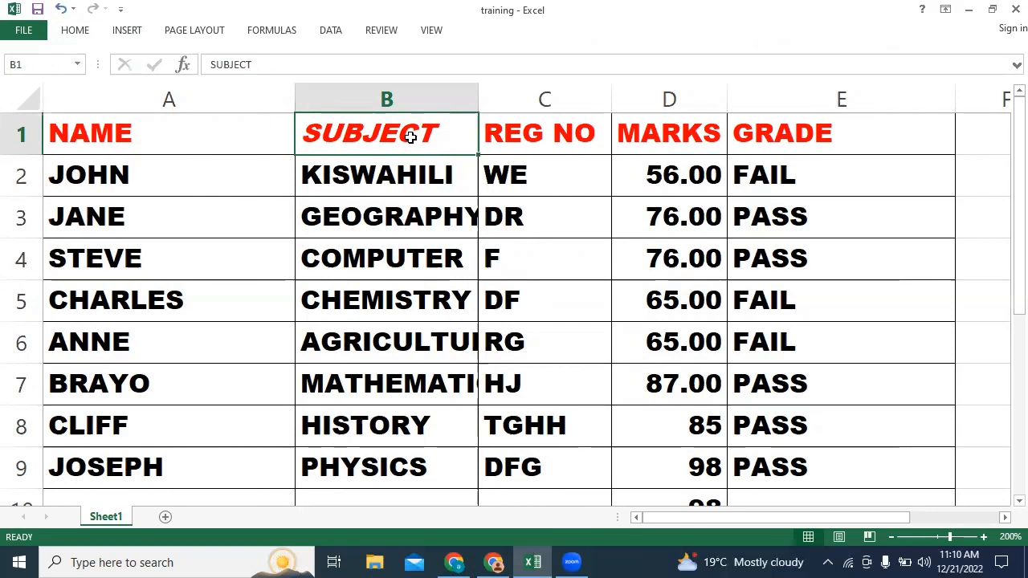
pyautogui.hotkey('shift', 'Down')
pyautogui.hotkey('shift', 'Down')
pyautogui.hotkey('shift', 'Down')
pyautogui.hotkey('shift', 'Down')
pyautogui.hotkey('shift', 'Down')
pyautogui.hotkey('shift', 'Down')
pyautogui.hotkey('shift', 'Down')
pyautogui.hotkey('shift', 'Down')
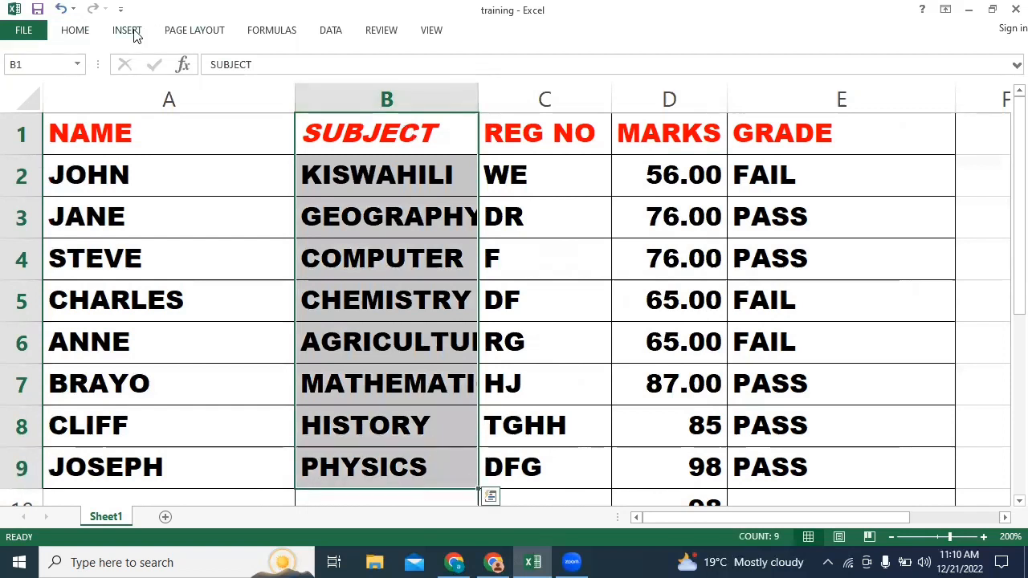
pyautogui.click(81, 31)
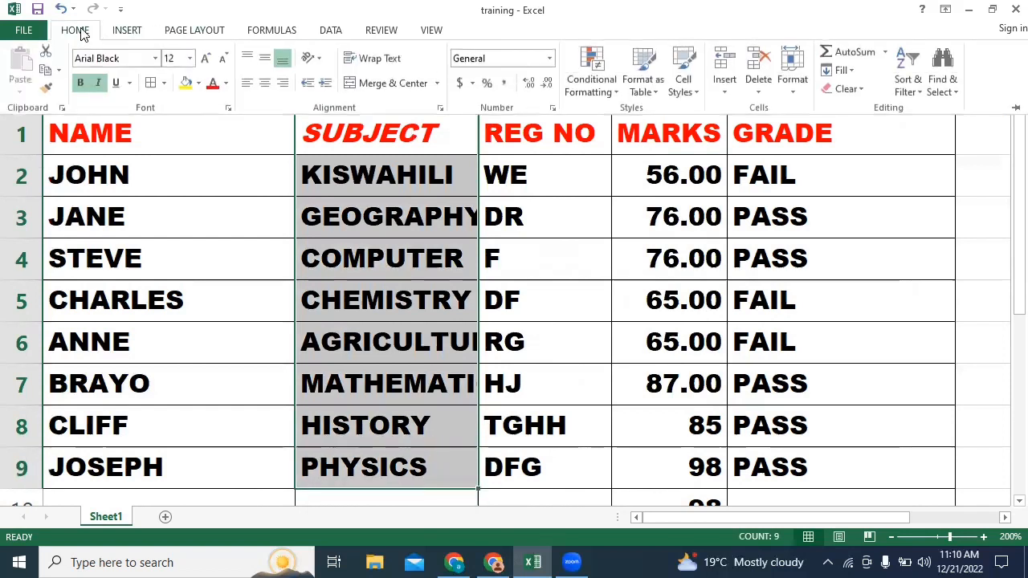
pyautogui.click(198, 83)
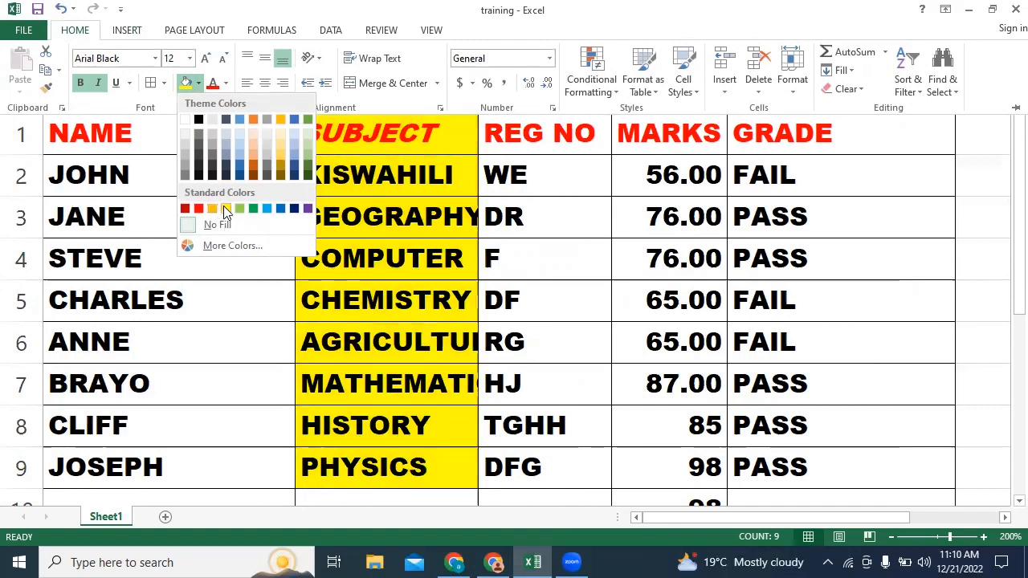
pyautogui.click(225, 210)
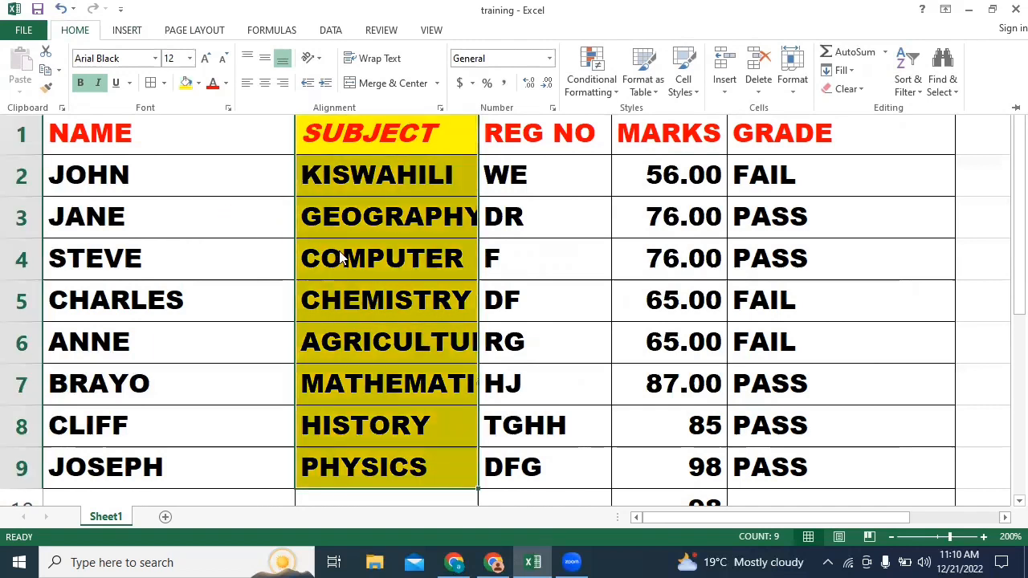
pyautogui.hotkey('ctrl', 'F1')
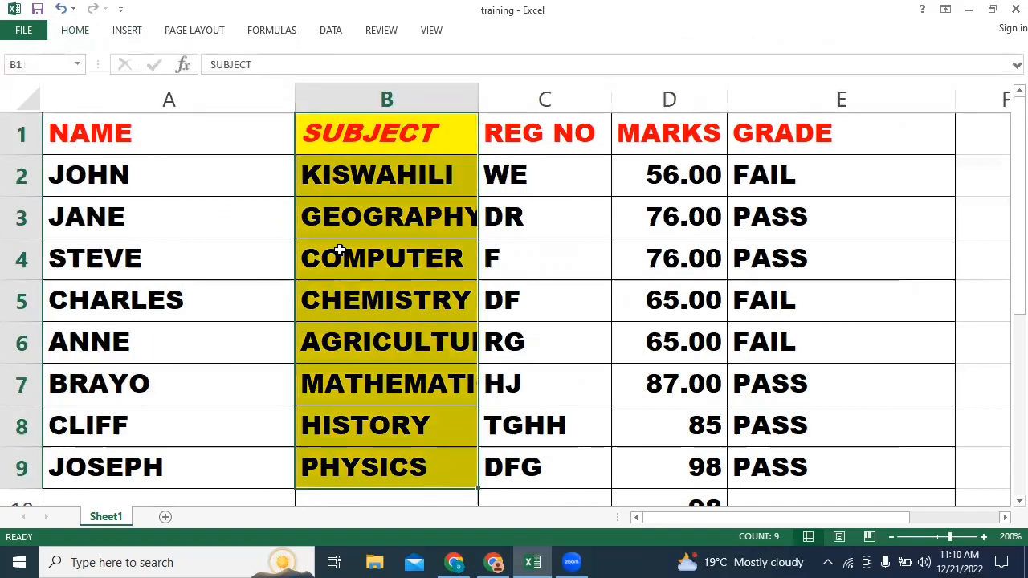
pyautogui.click(77, 30)
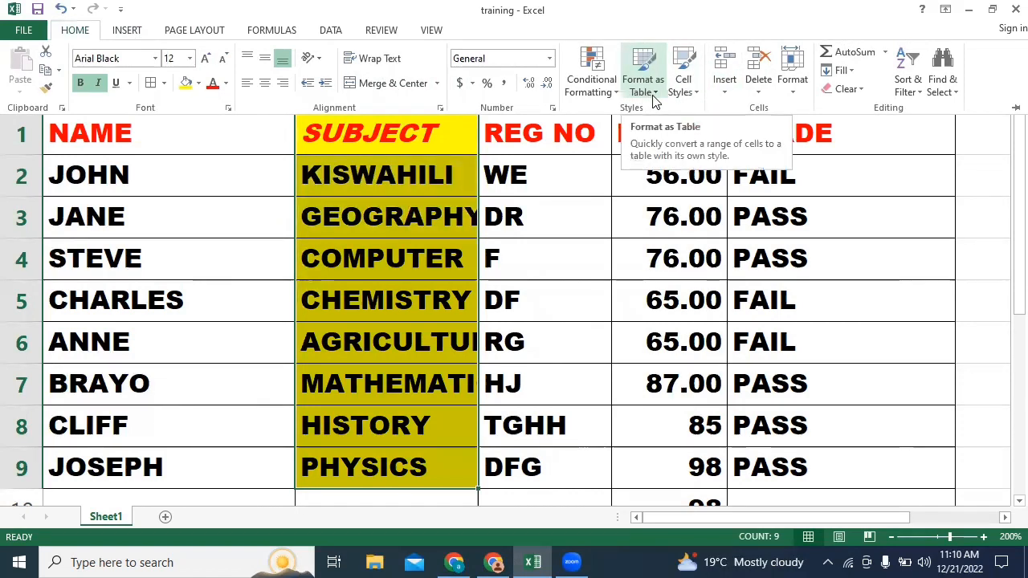
pyautogui.click(128, 32)
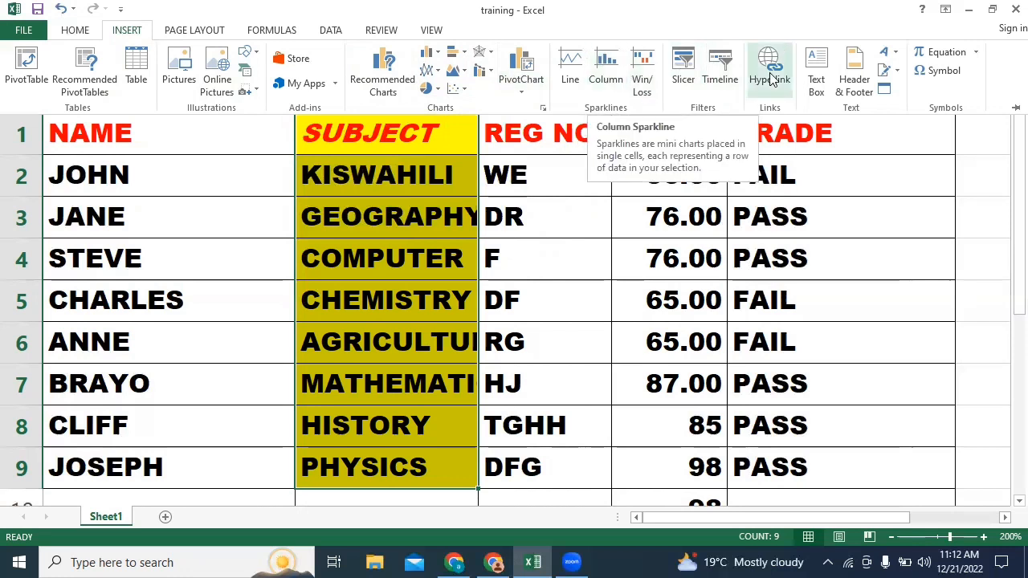
pyautogui.click(268, 33)
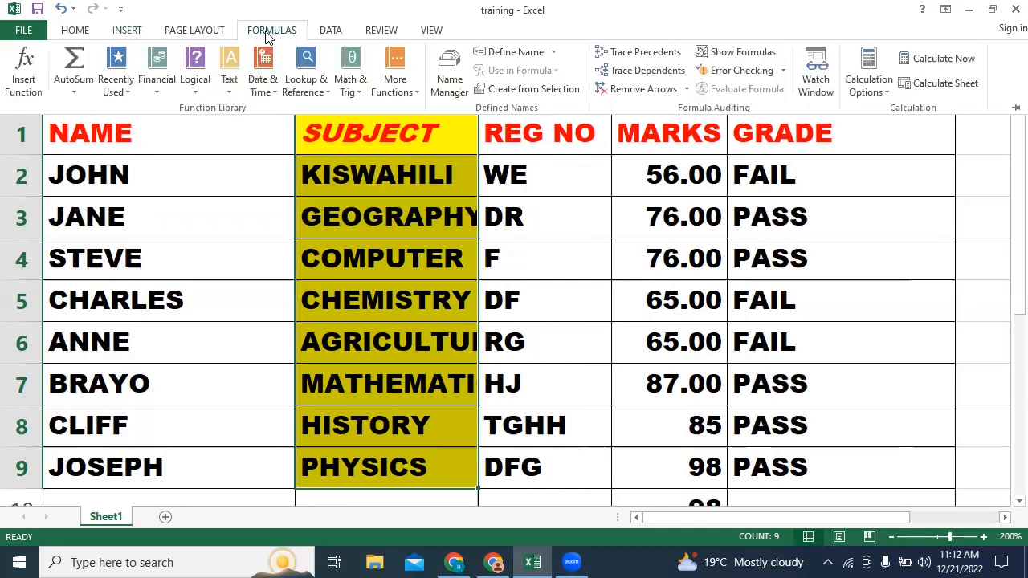
pyautogui.click(79, 90)
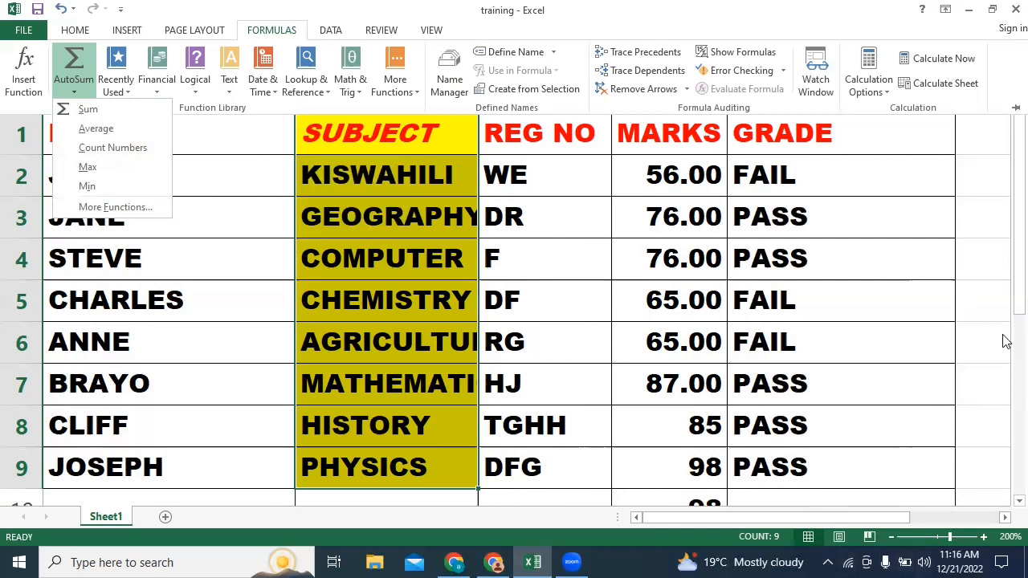
pyautogui.click(1002, 308)
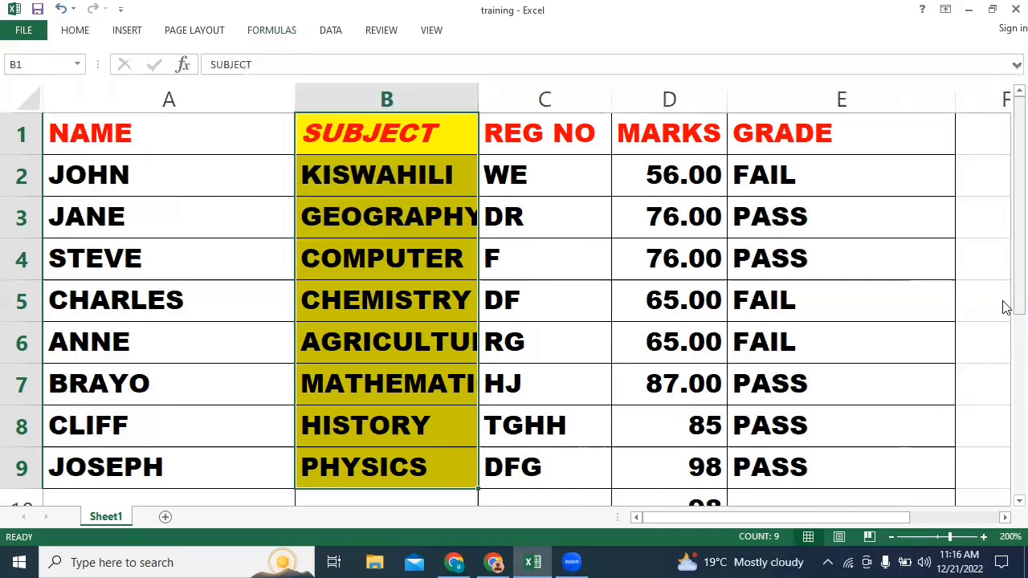
# - Widen the MARKS column D further and select the empty cell D11 below the marks
pyautogui.moveTo(1003, 303); pyautogui.dragTo(1003, 394)
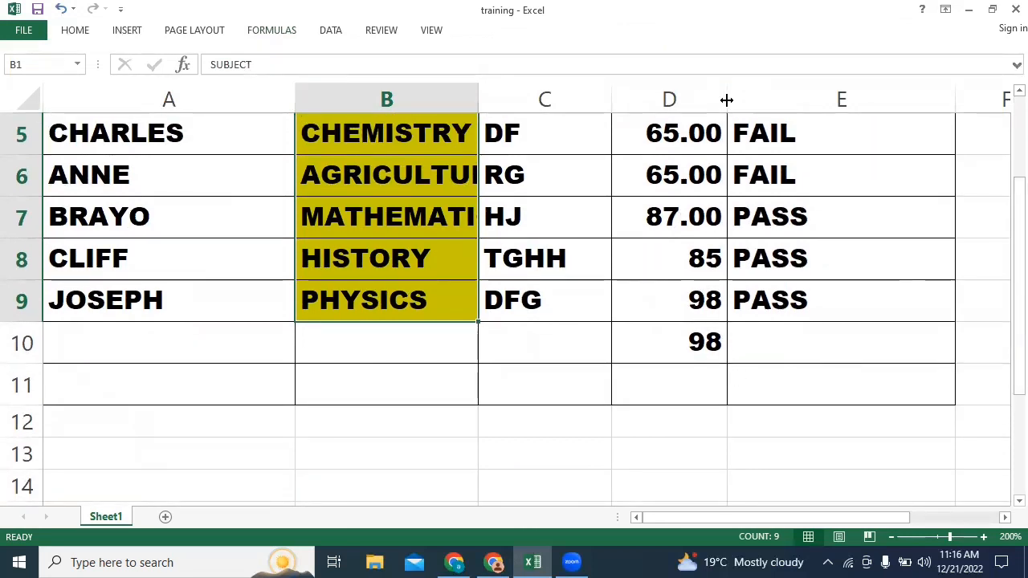
pyautogui.moveTo(727, 99); pyautogui.dragTo(786, 99)
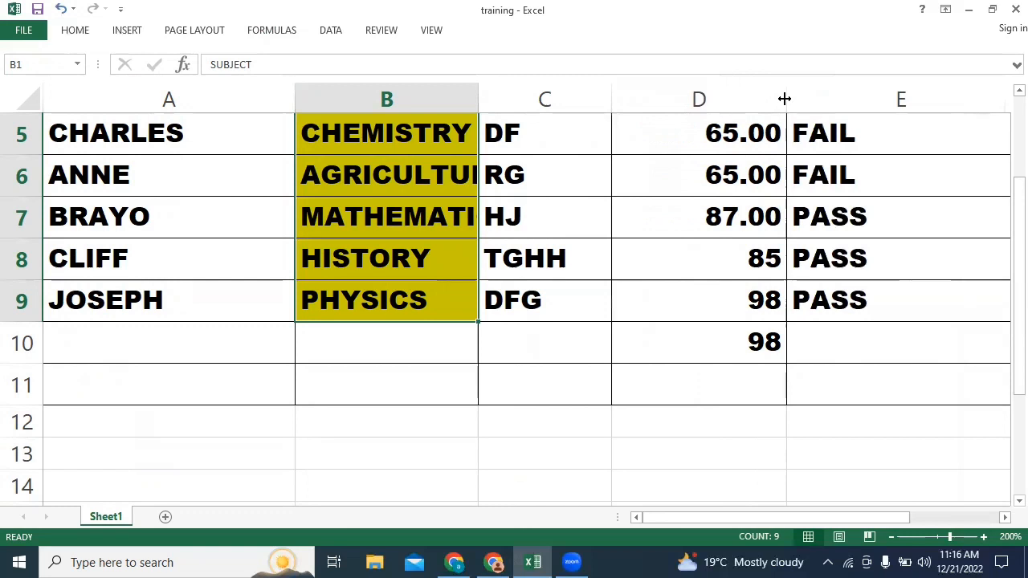
pyautogui.click(661, 392)
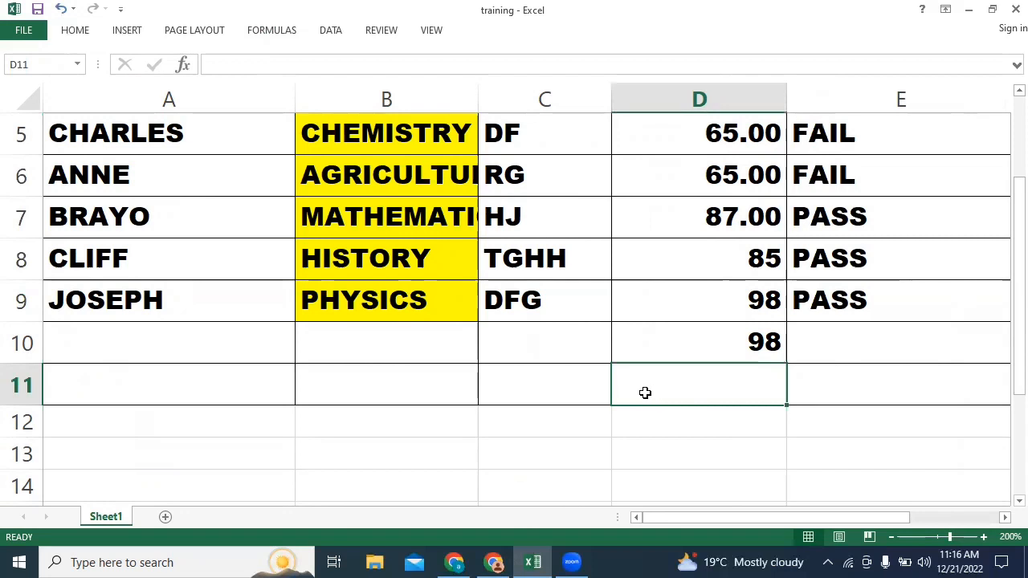
pyautogui.rightClick(645, 392)
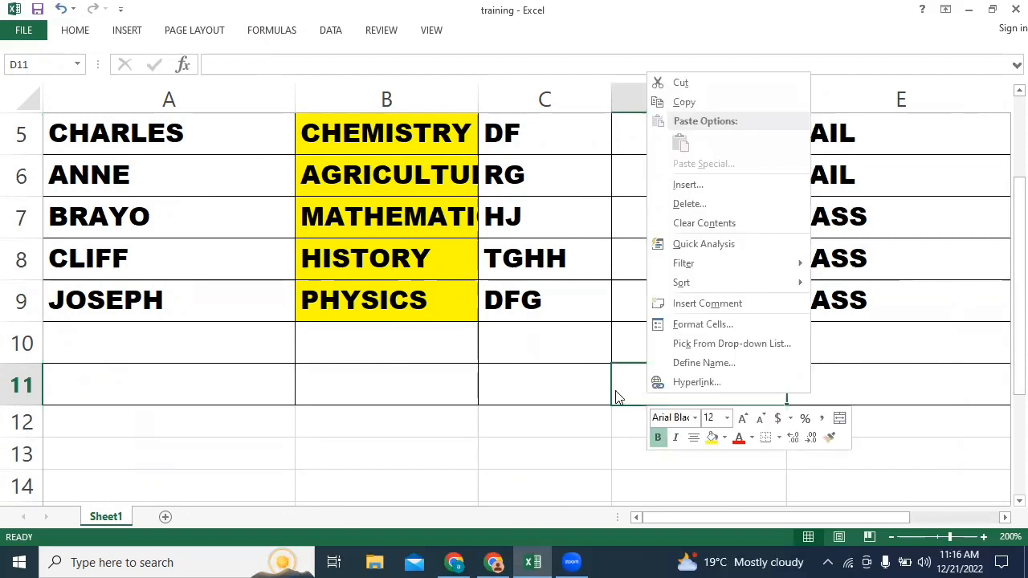
pyautogui.click(616, 391)
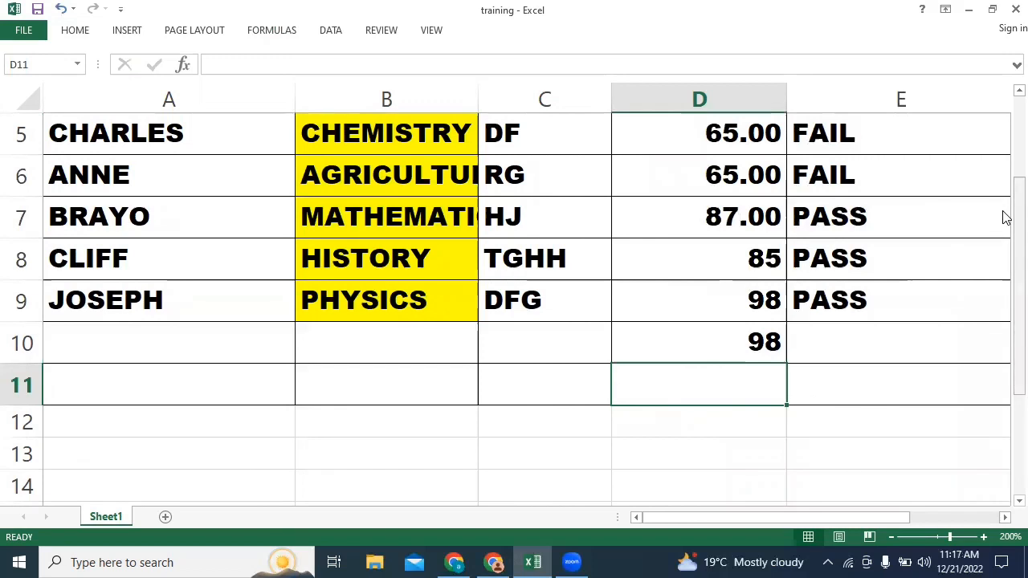
# - Change the number format of the MARKS column cells D2 to D11 to General
pyautogui.moveTo(1004, 218); pyautogui.dragTo(1003, 121)
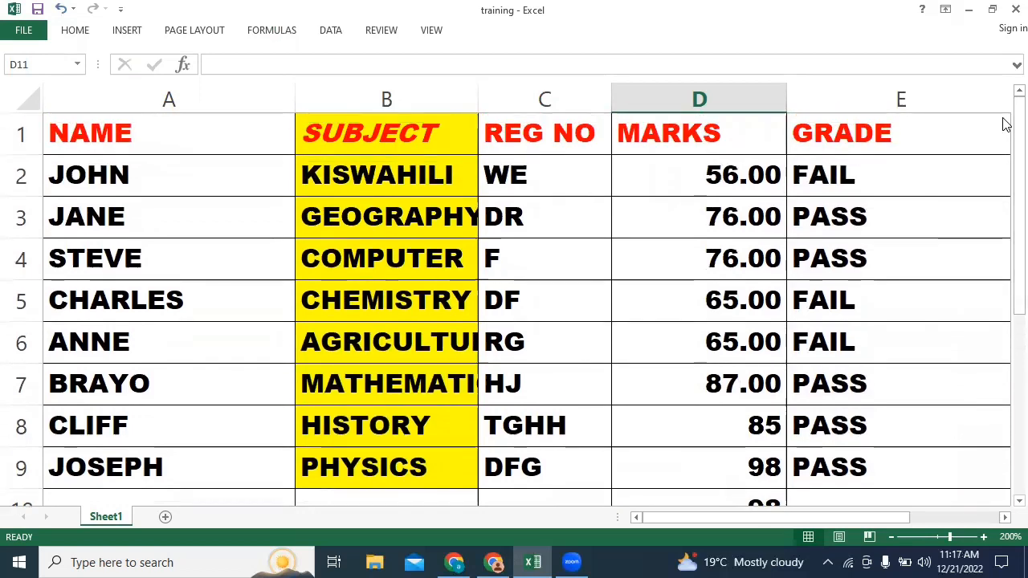
pyautogui.click(684, 176)
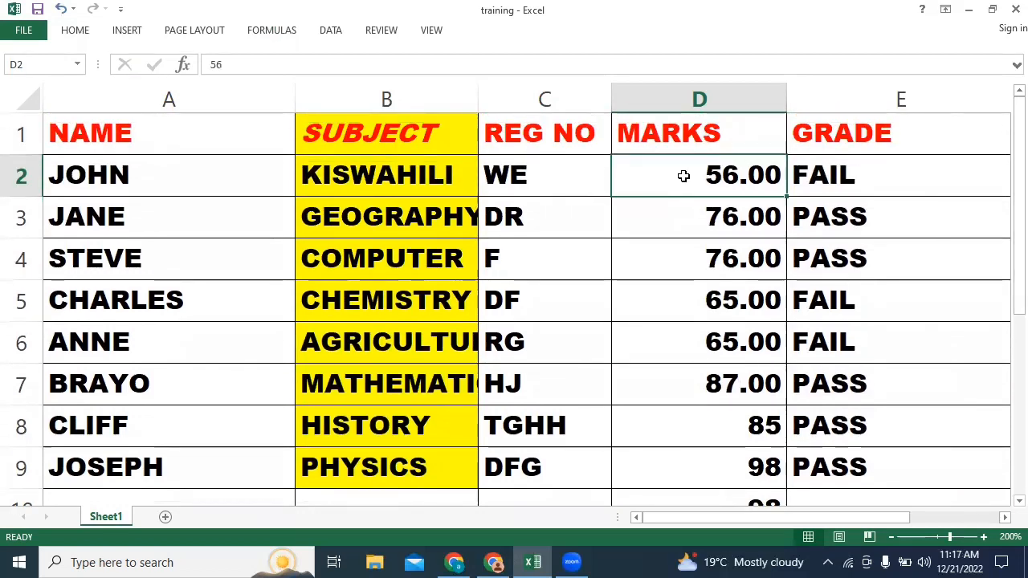
pyautogui.hotkey('shift', 'Down')
pyautogui.hotkey('shift', 'Down')
pyautogui.hotkey('shift', 'Down')
pyautogui.hotkey('shift', 'Down')
pyautogui.hotkey('shift', 'Down')
pyautogui.hotkey('shift', 'Down')
pyautogui.hotkey('shift', 'Down')
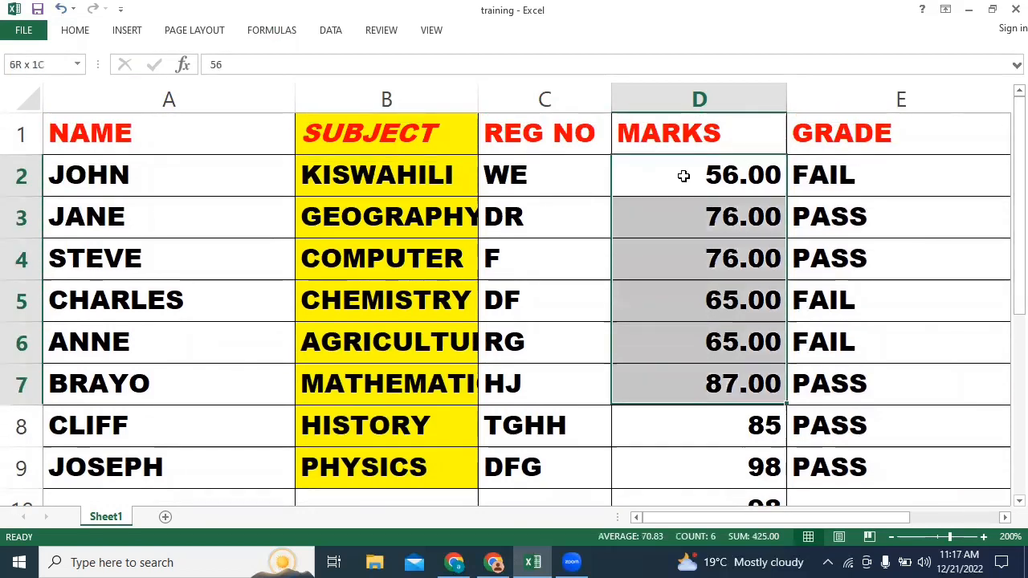
pyautogui.hotkey('shift', 'Down')
pyautogui.hotkey('shift', 'Down')
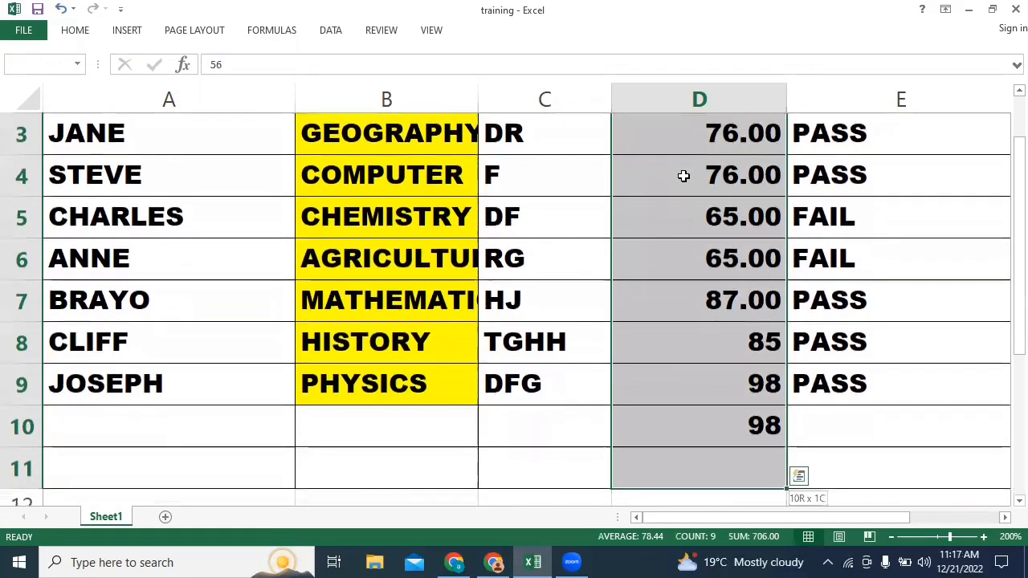
pyautogui.click(78, 30)
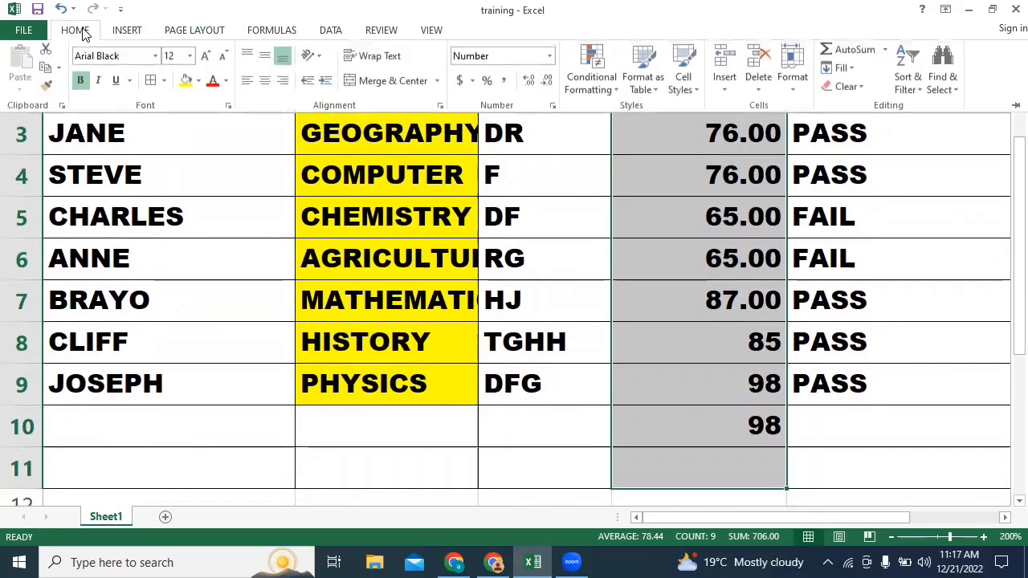
pyautogui.click(549, 61)
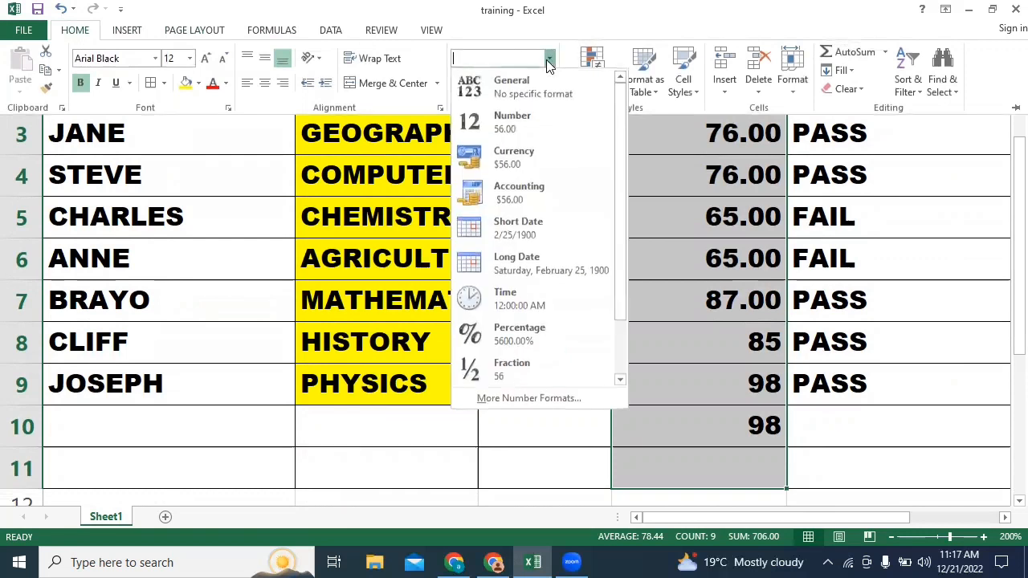
pyautogui.click(522, 103)
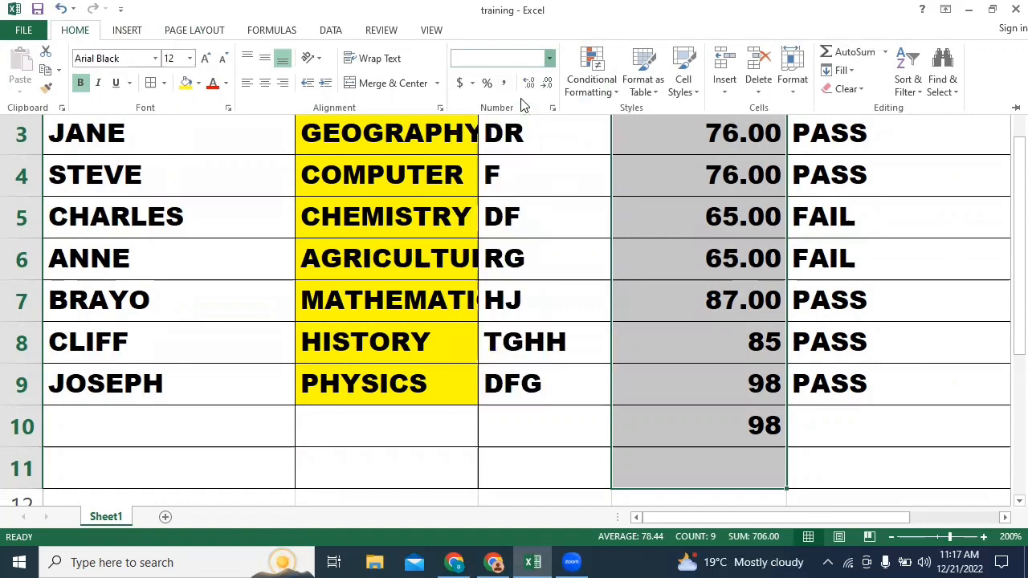
pyautogui.scroll(1, 723, 241)
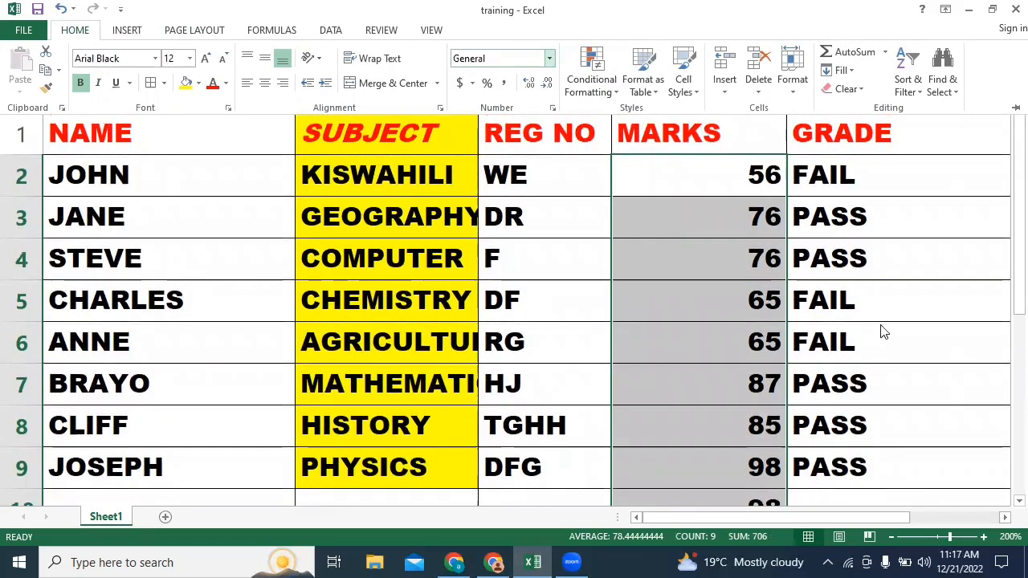
# - Enter the formula =MAX(D2:D9) in cell D11 to find the highest mark
pyautogui.moveTo(1005, 287); pyautogui.dragTo(1003, 365)
pyautogui.click(642, 392)
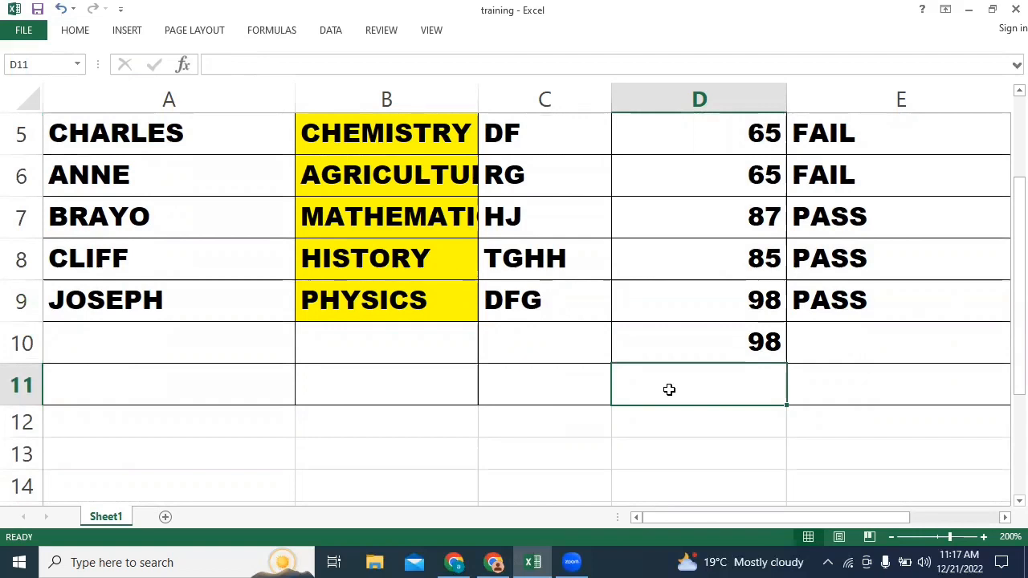
pyautogui.write('=')
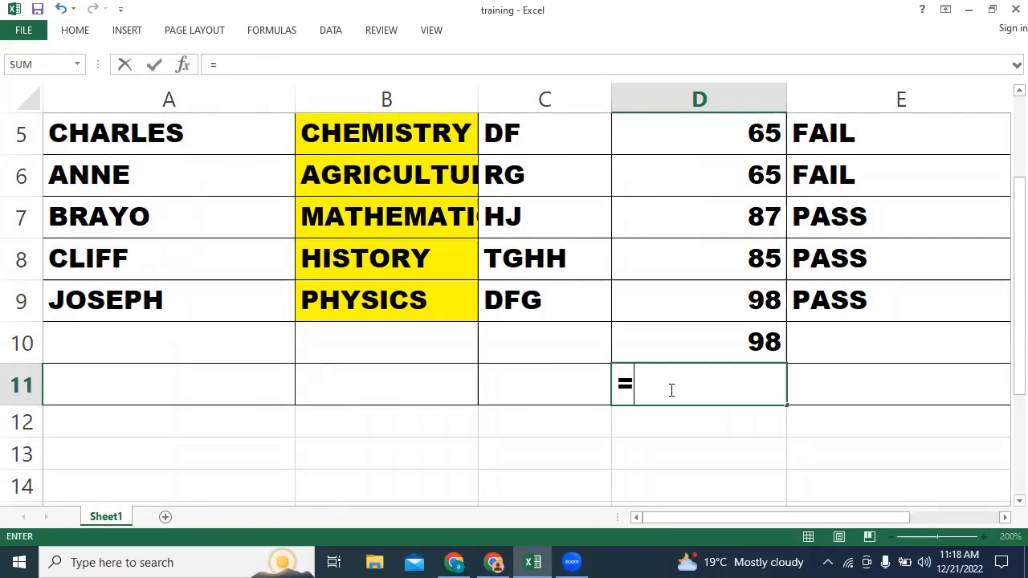
pyautogui.write('MAX')
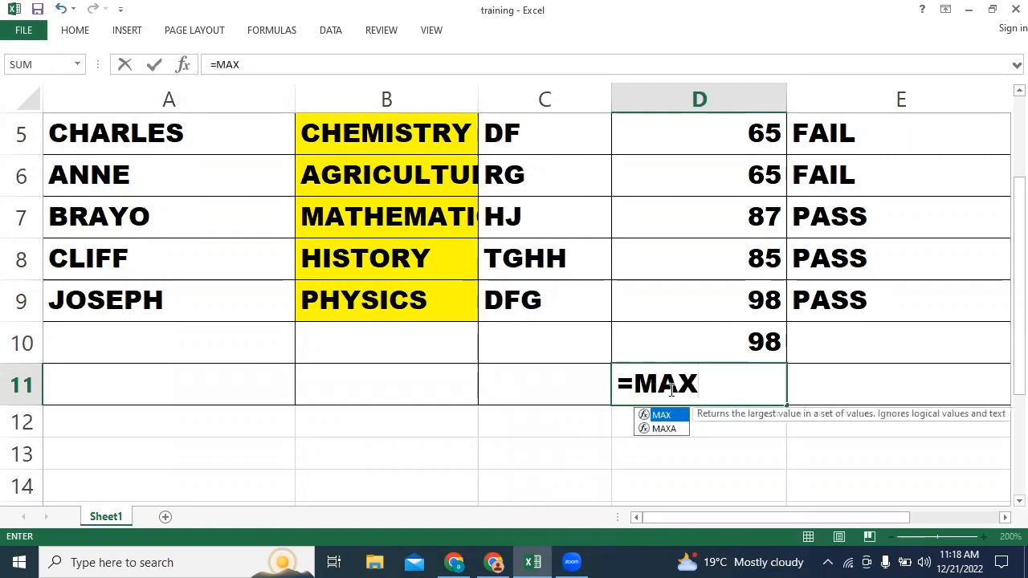
pyautogui.write('(')
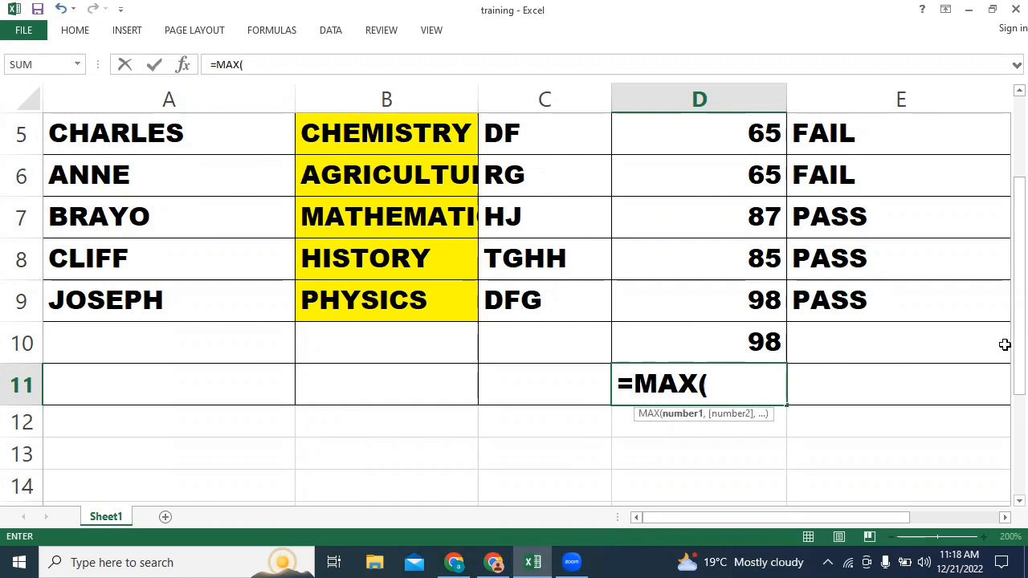
pyautogui.write('D2')
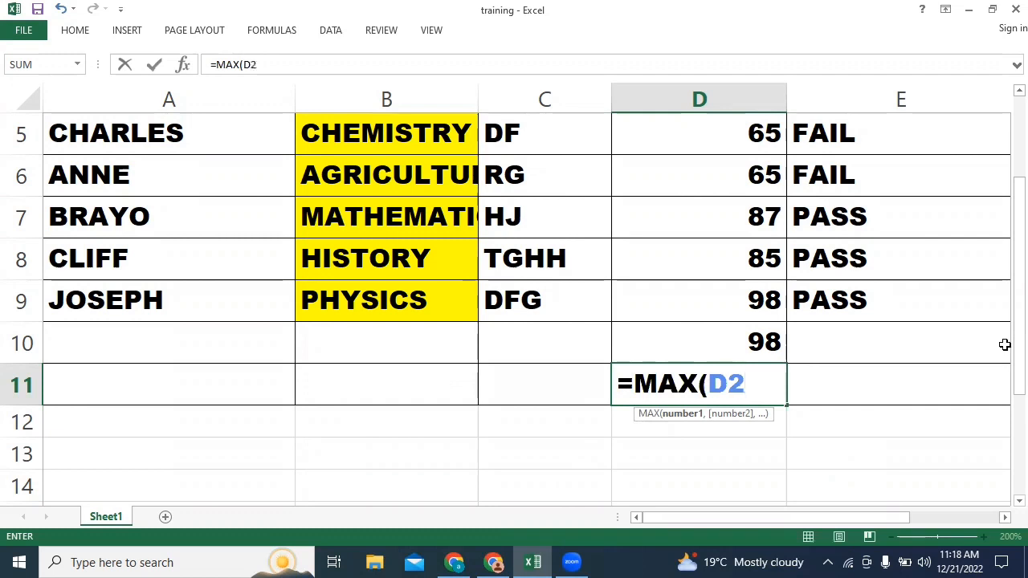
pyautogui.write(':')
pyautogui.click(702, 299)
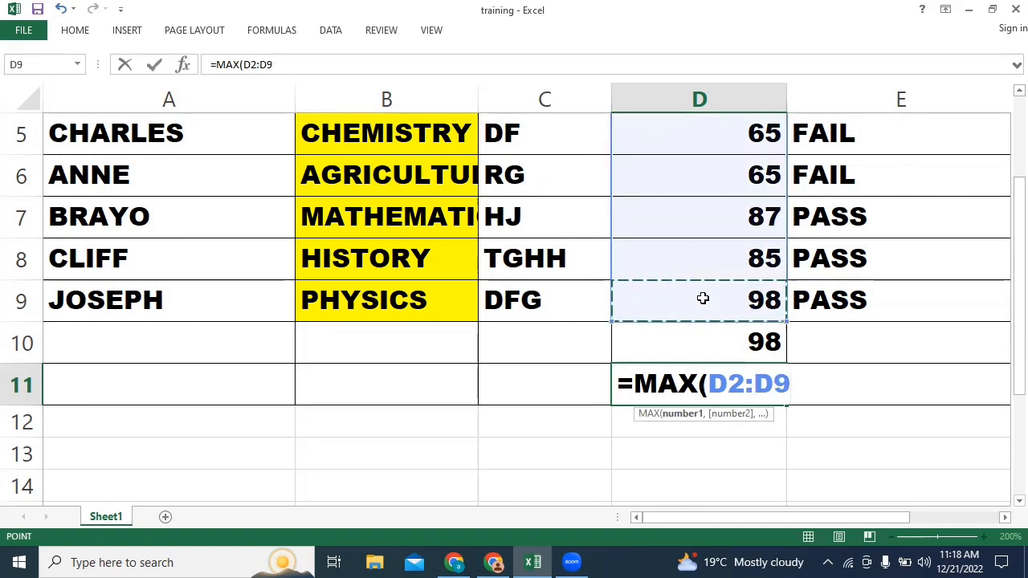
pyautogui.write(')')
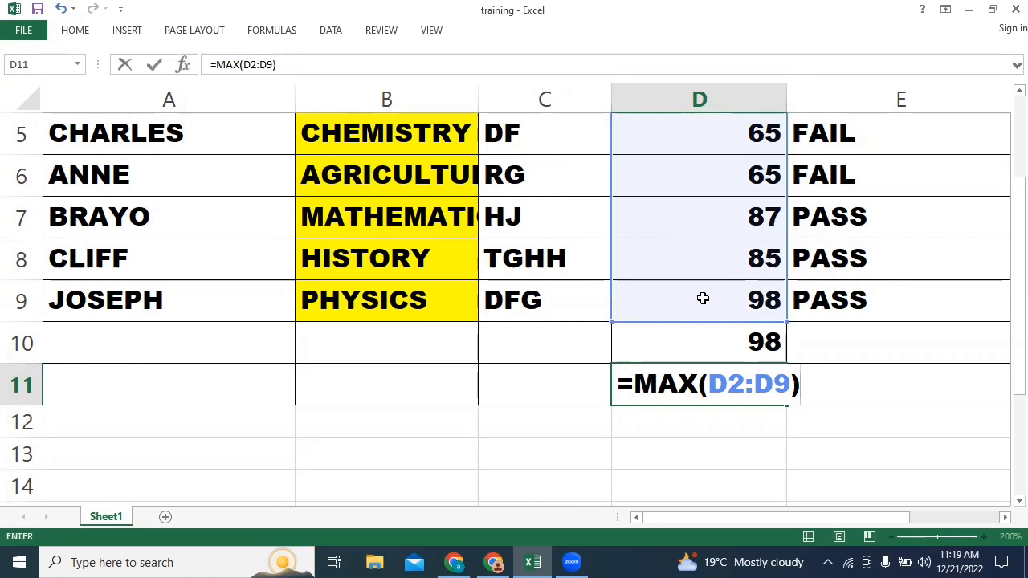
pyautogui.press('Return')
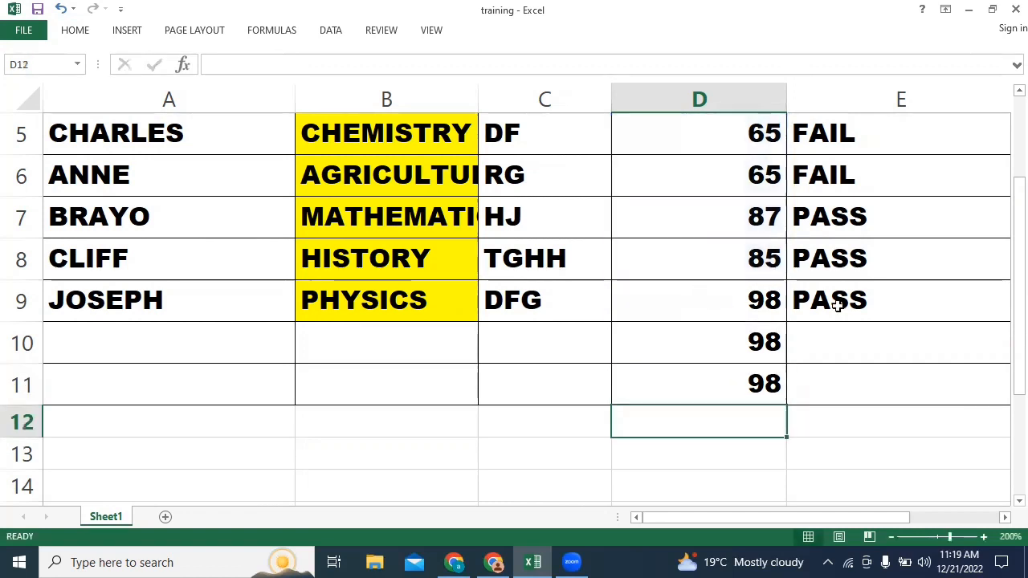
# - Replace the formula in cell D11 with =MIN(D2:D9) to find the lowest mark
pyautogui.moveTo(1006, 376); pyautogui.dragTo(1006, 293)
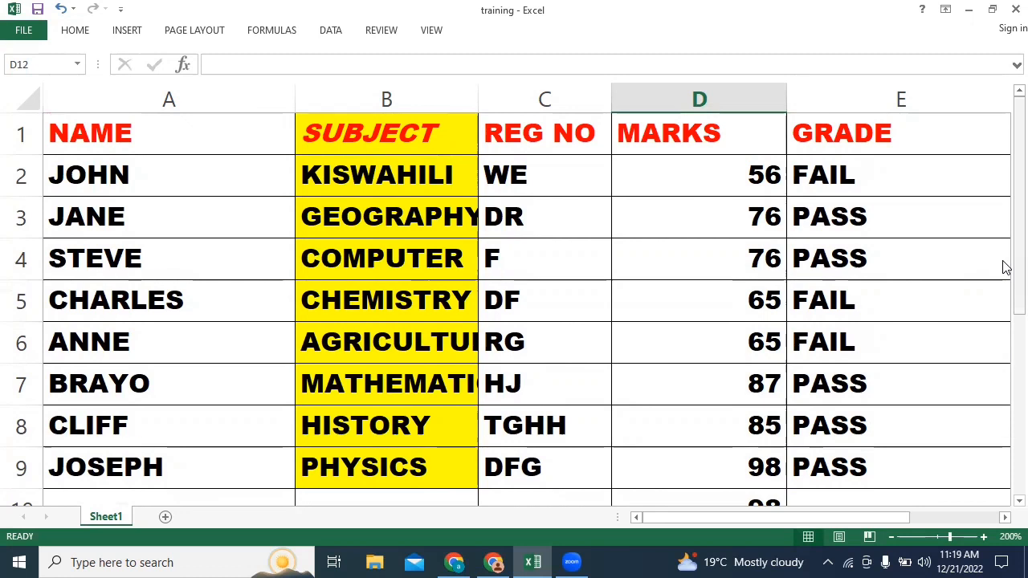
pyautogui.moveTo(1006, 267); pyautogui.dragTo(1006, 308)
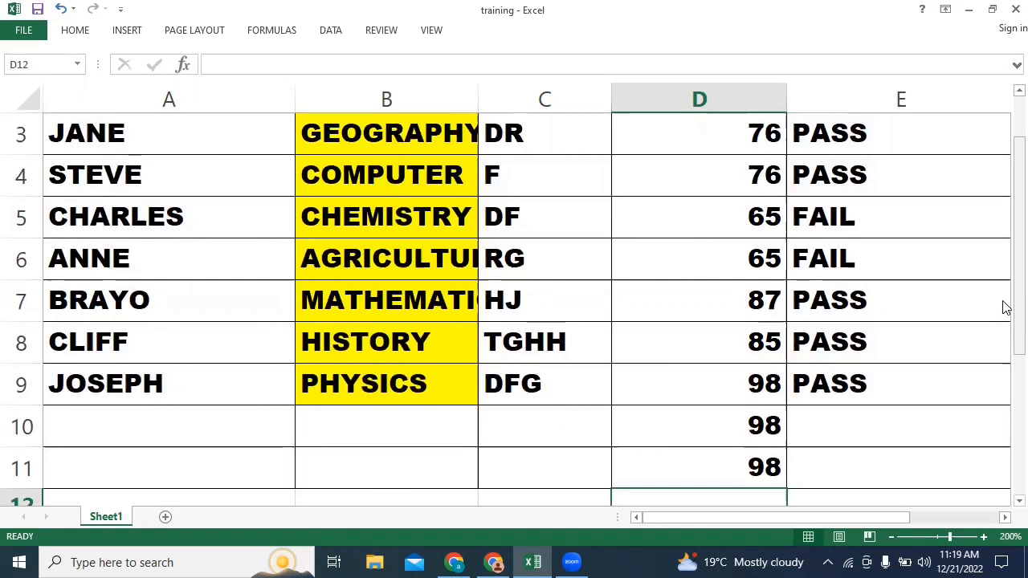
pyautogui.click(722, 462)
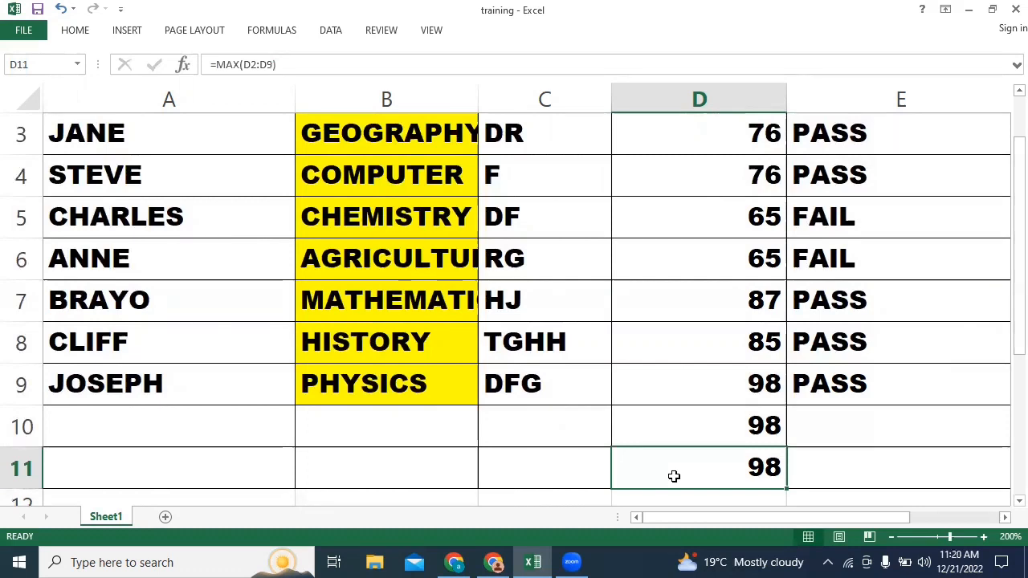
pyautogui.write('=')
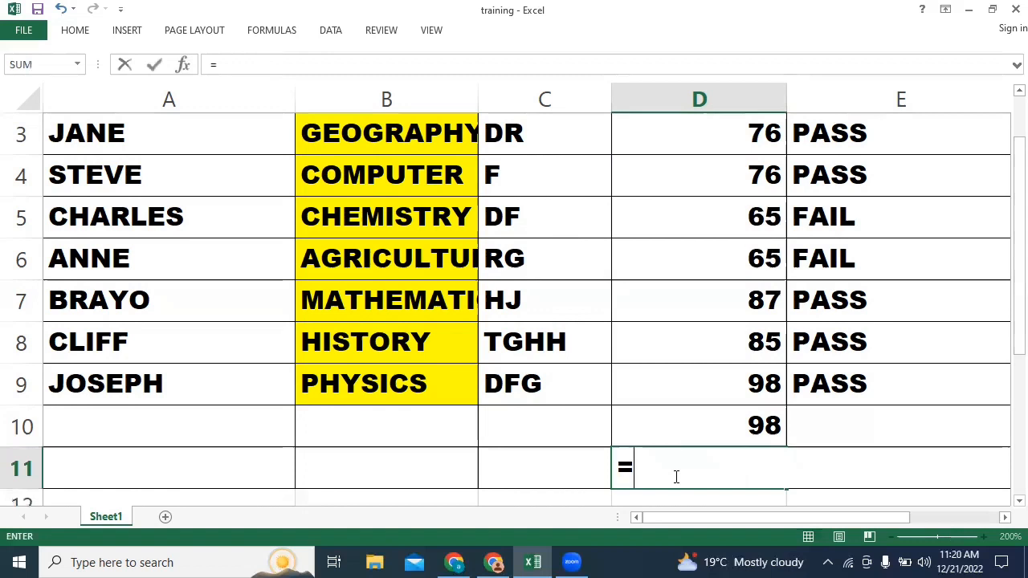
pyautogui.write('MIN')
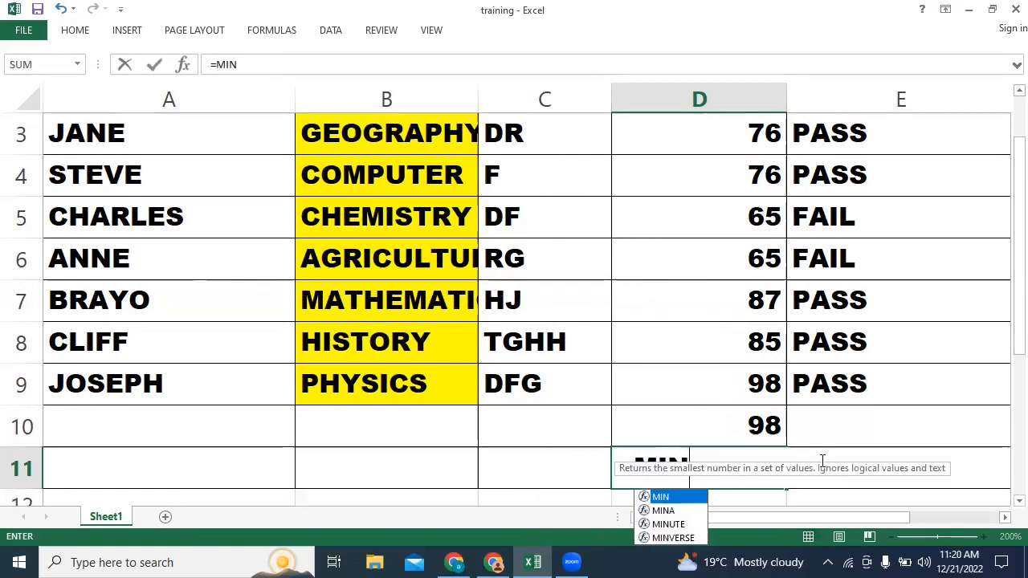
pyautogui.write('(')
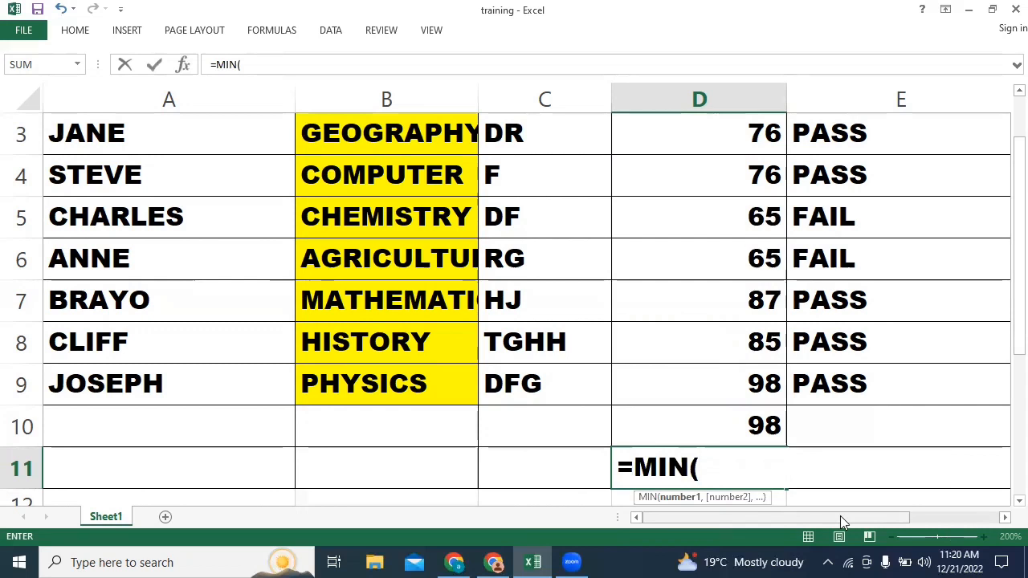
pyautogui.write('D2')
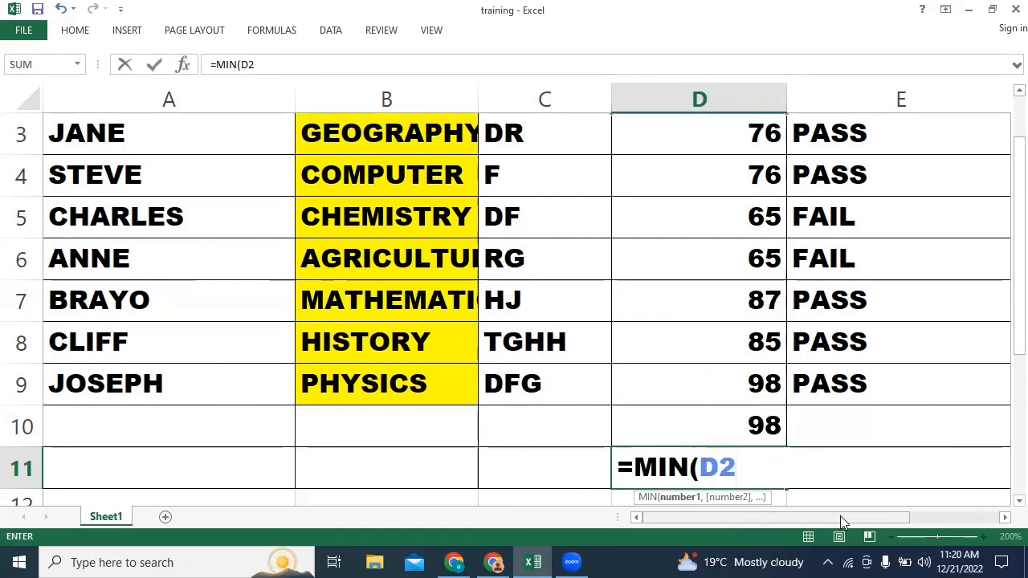
pyautogui.write('>')
pyautogui.press('BackSpace')
pyautogui.write(':')
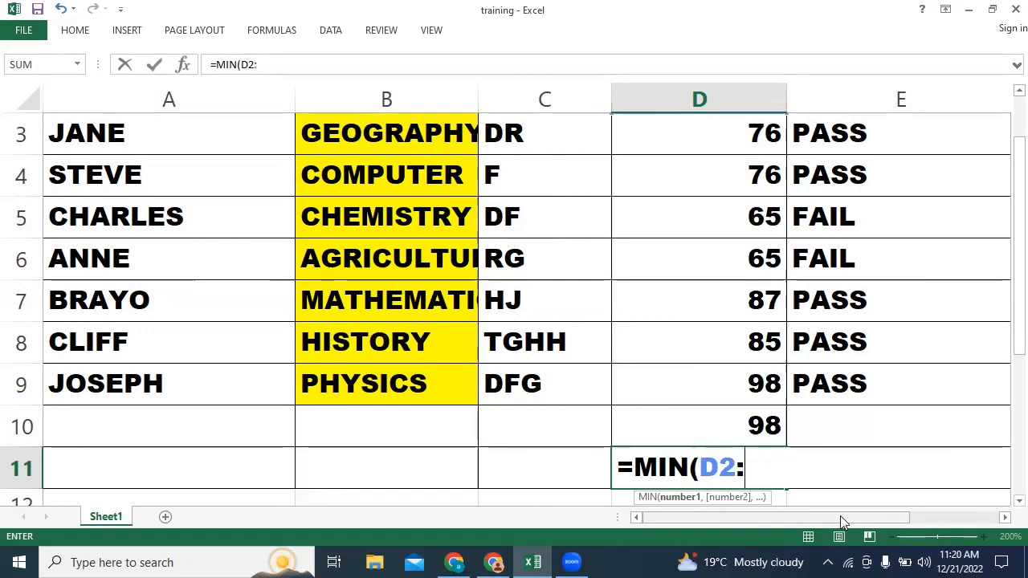
pyautogui.click(700, 387)
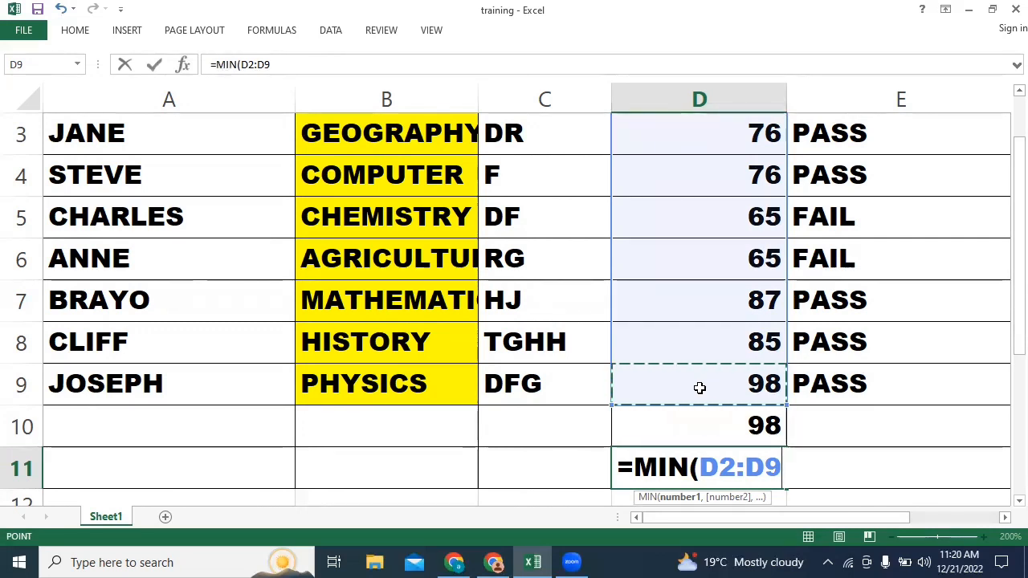
pyautogui.write(')')
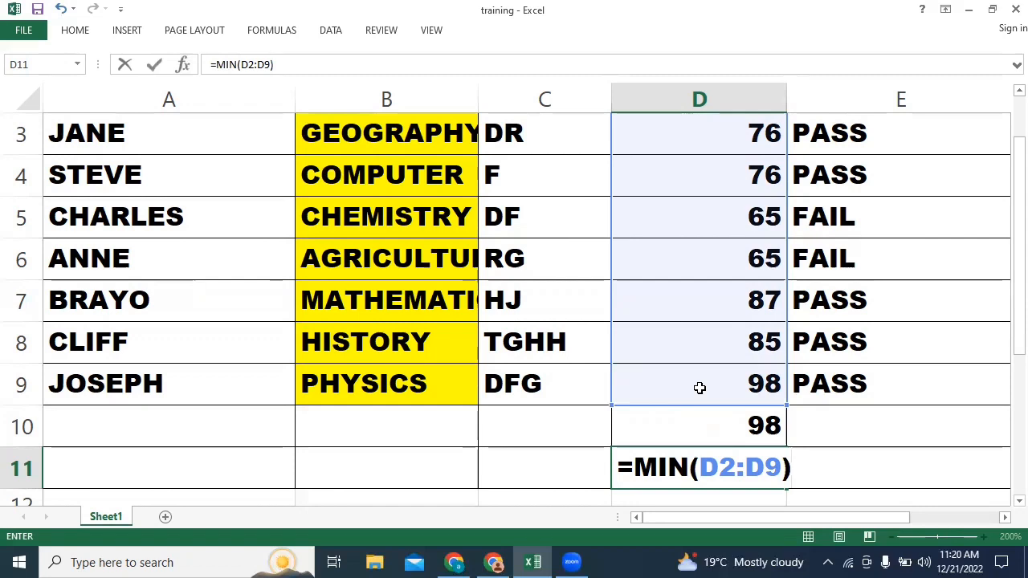
pyautogui.press('Return')
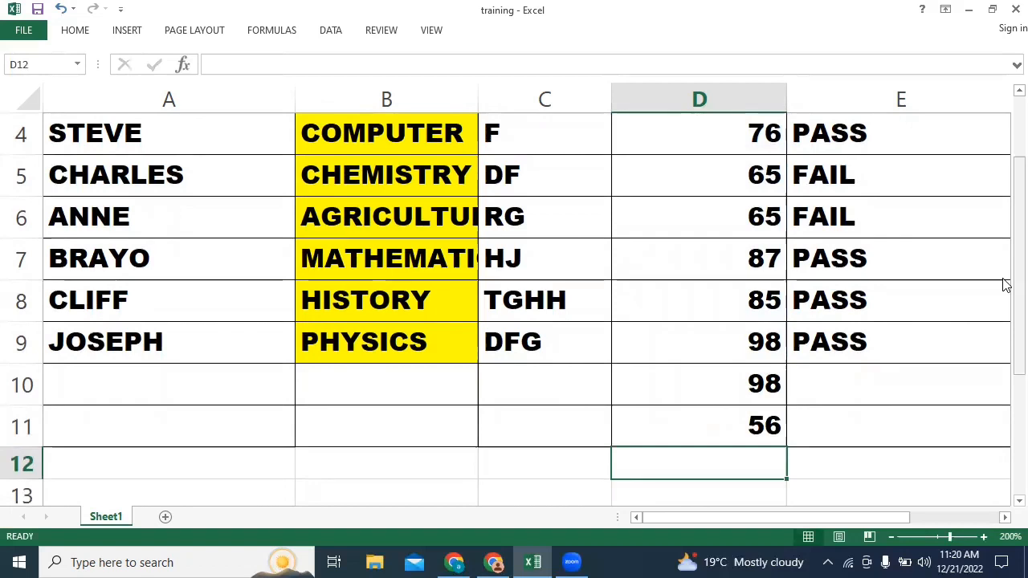
# - Clear the MIN formula from cell D11 and begin a new formula there with an equals sign
pyautogui.moveTo(1005, 285); pyautogui.dragTo(1005, 216)
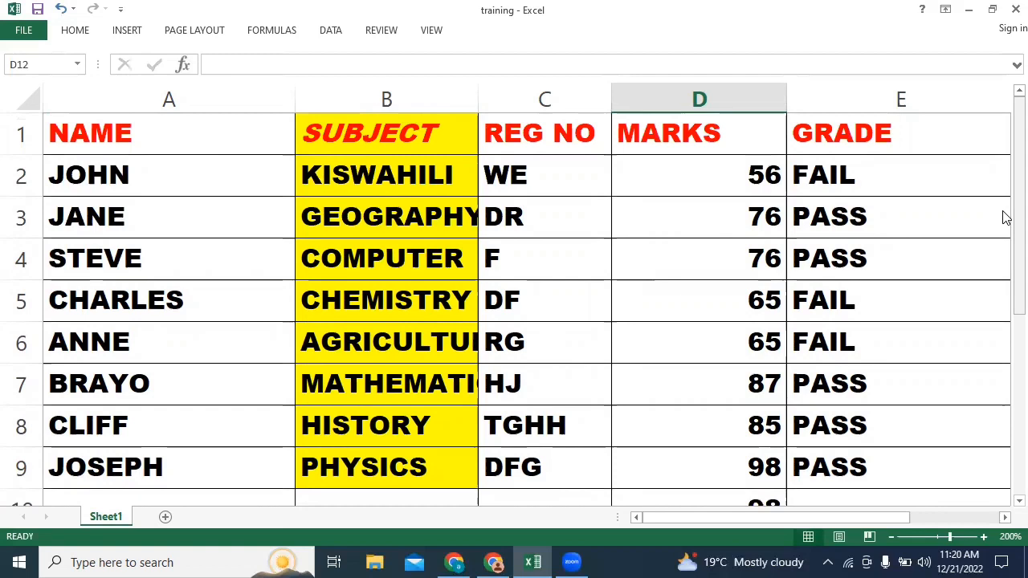
pyautogui.moveTo(1004, 217); pyautogui.dragTo(1003, 303)
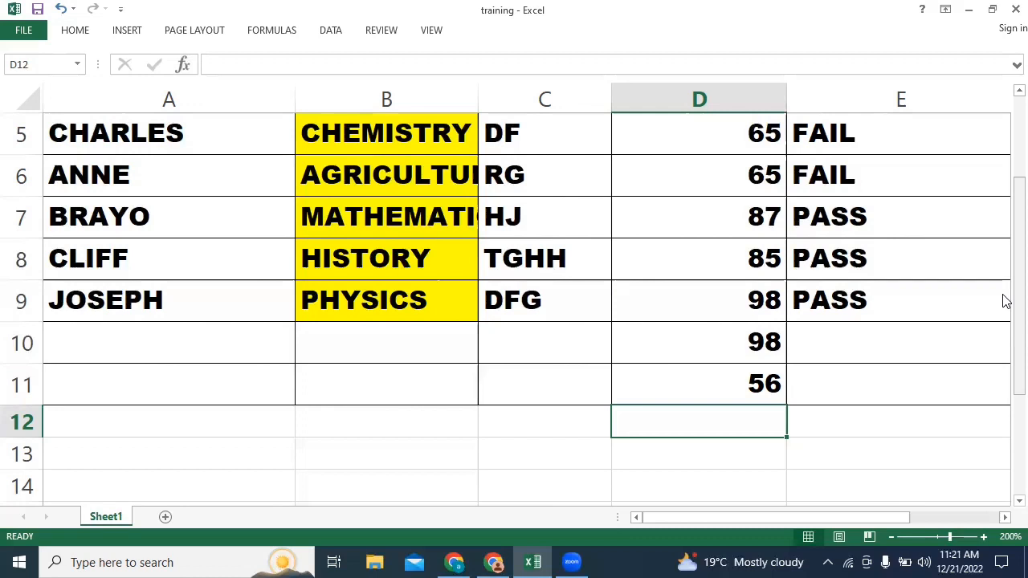
pyautogui.moveTo(1005, 300)
pyautogui.mouseDown()
pyautogui.moveTo(1004, 237)
pyautogui.moveTo(1003, 305)
pyautogui.mouseUp()
pyautogui.click(732, 390)
pyautogui.press('BackSpace')
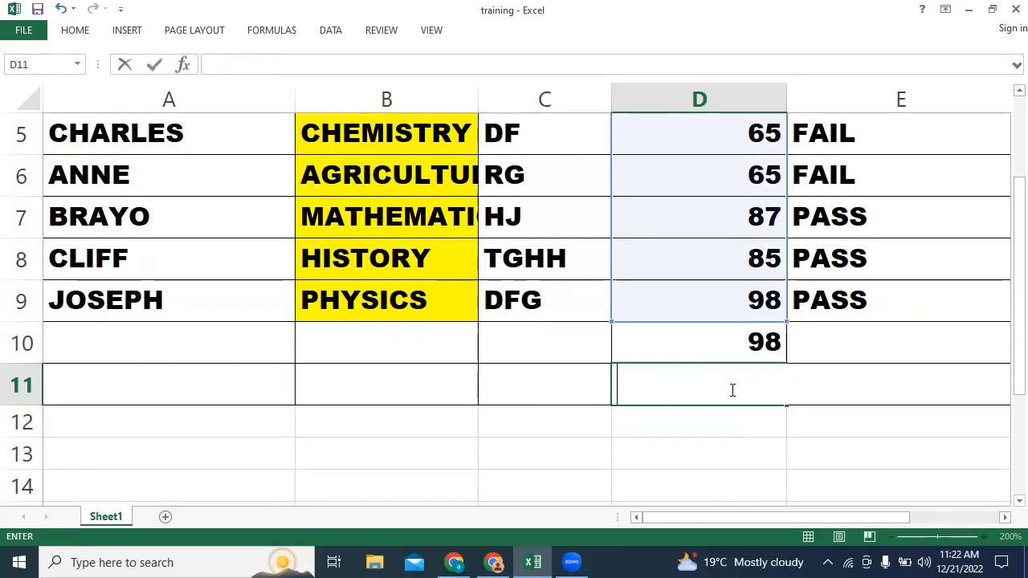
pyautogui.write('=')
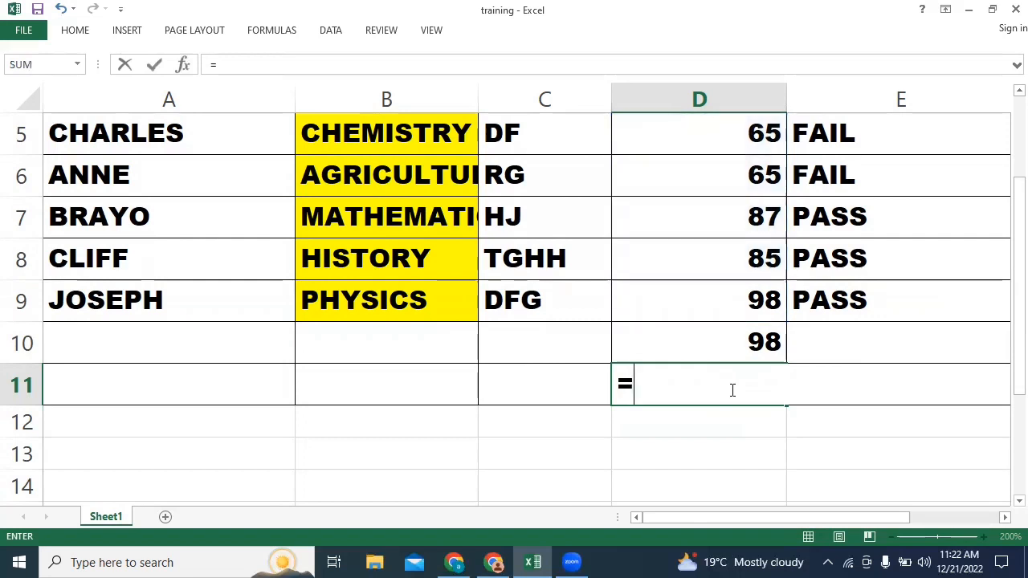
pyautogui.write('MEA')
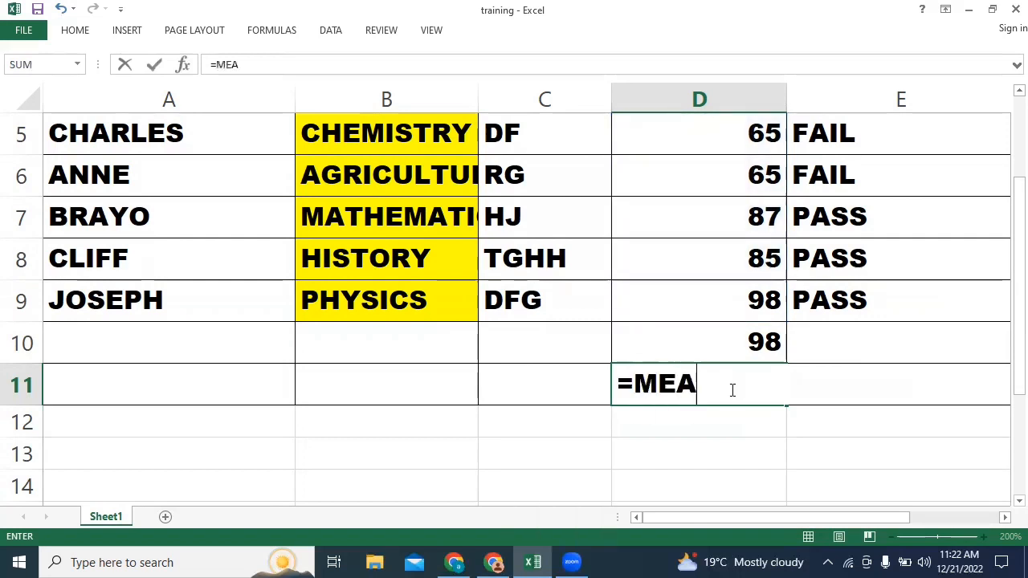
pyautogui.write('N')
pyautogui.press('BackSpace')
pyautogui.press('BackSpace')
pyautogui.press('BackSpace')
pyautogui.press('BackSpace')
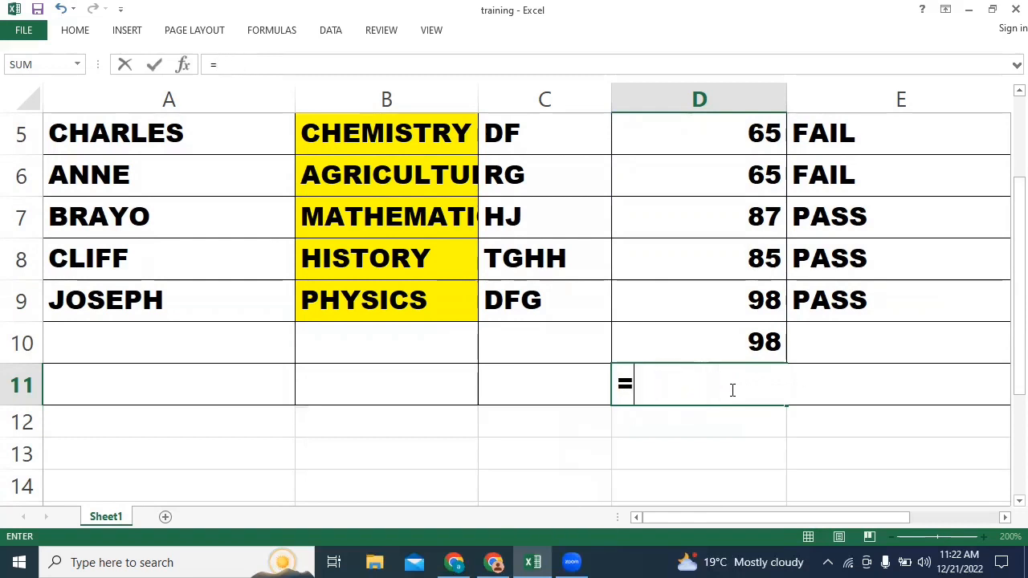
# - Complete the formula =AVERAGE(D2:D9) in cell D11 to calculate the average mark
pyautogui.write('AVE')
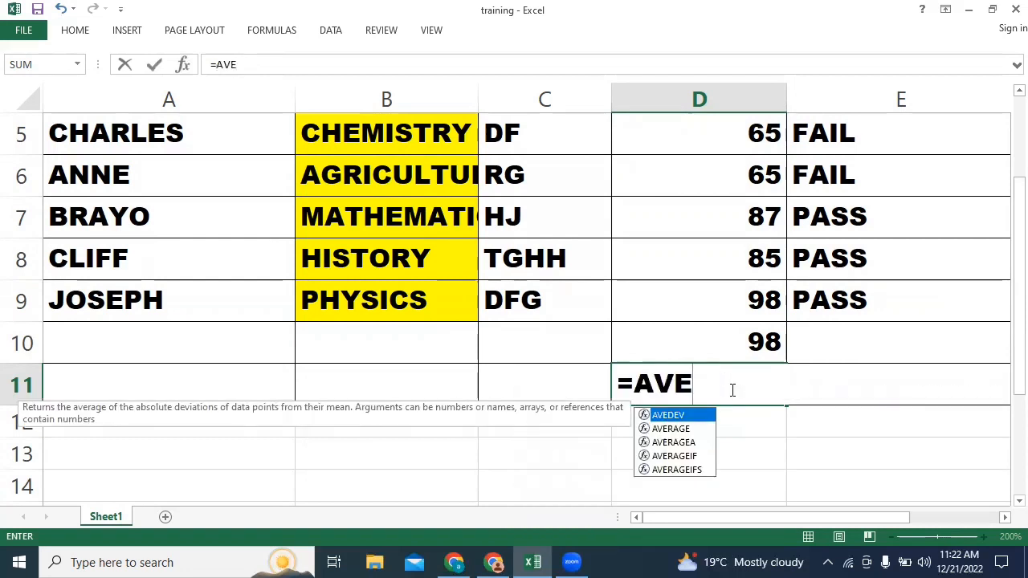
pyautogui.write('RAGE')
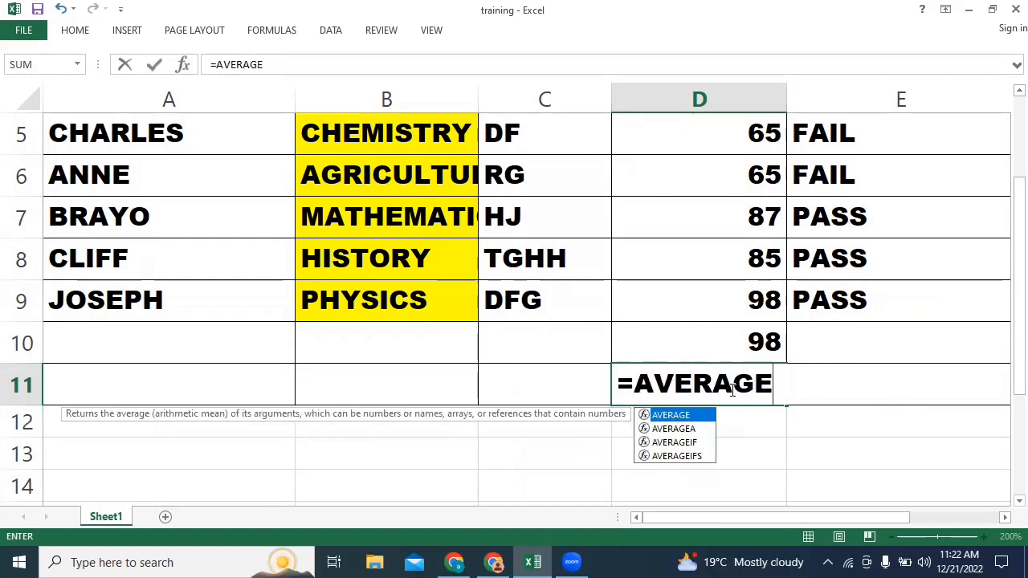
pyautogui.write('(')
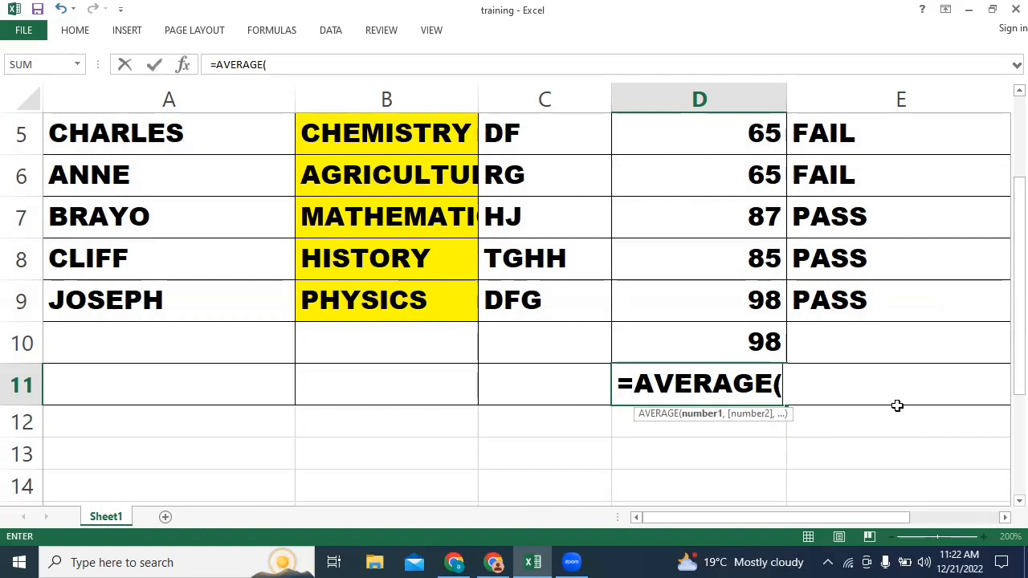
pyautogui.write('D2')
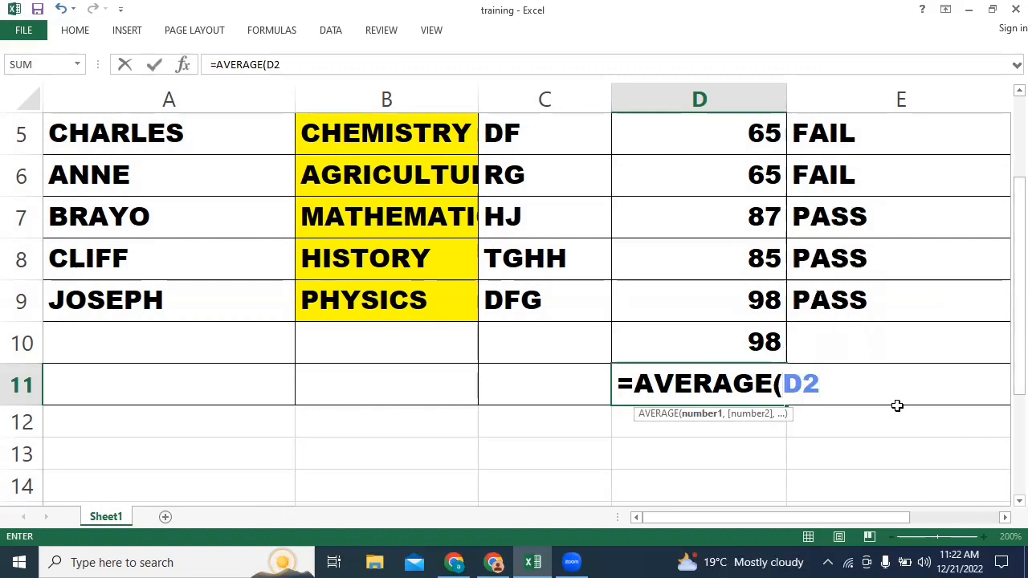
pyautogui.write(':D9')
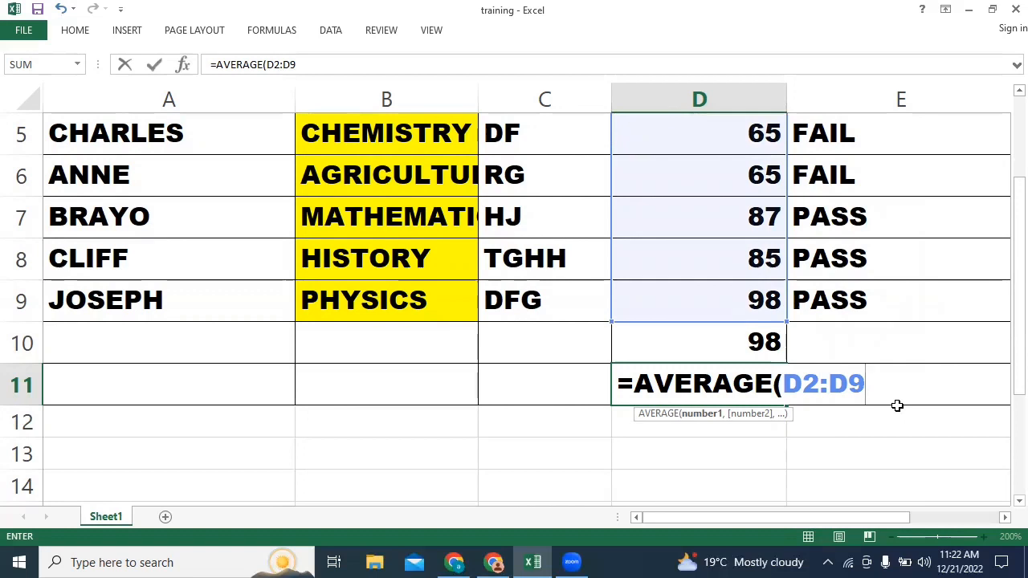
pyautogui.click(677, 300)
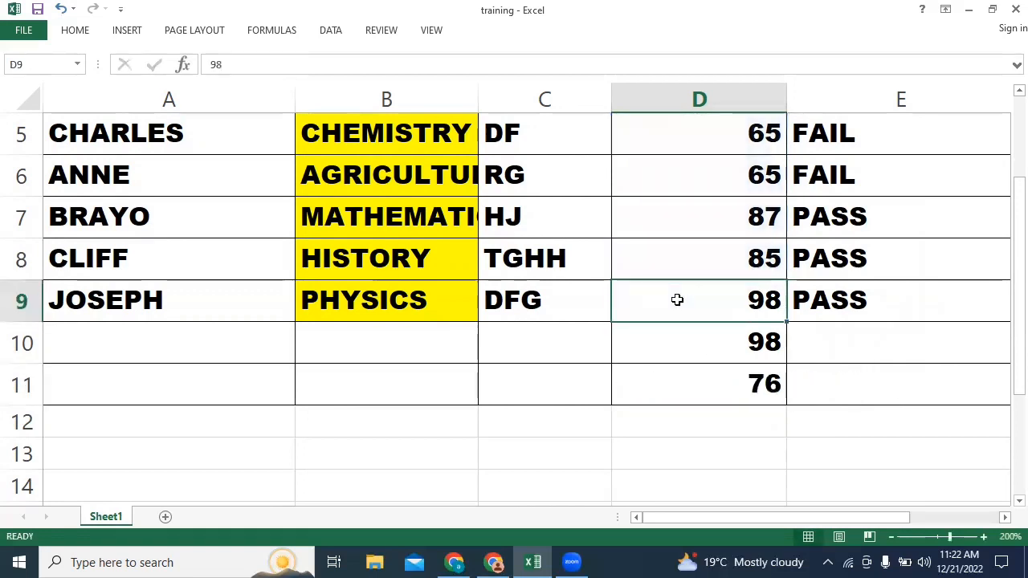
# - Step cell D11 back to its MIN formula and overwrite it with =AVERAGE(D2:D9)
pyautogui.click(726, 389)
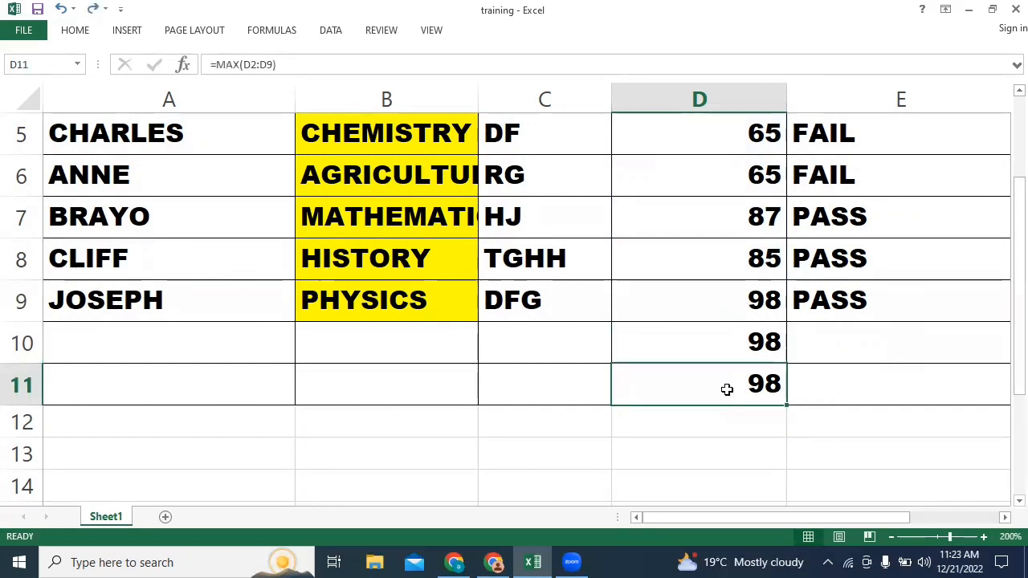
pyautogui.hotkey('ctrl', 'y')
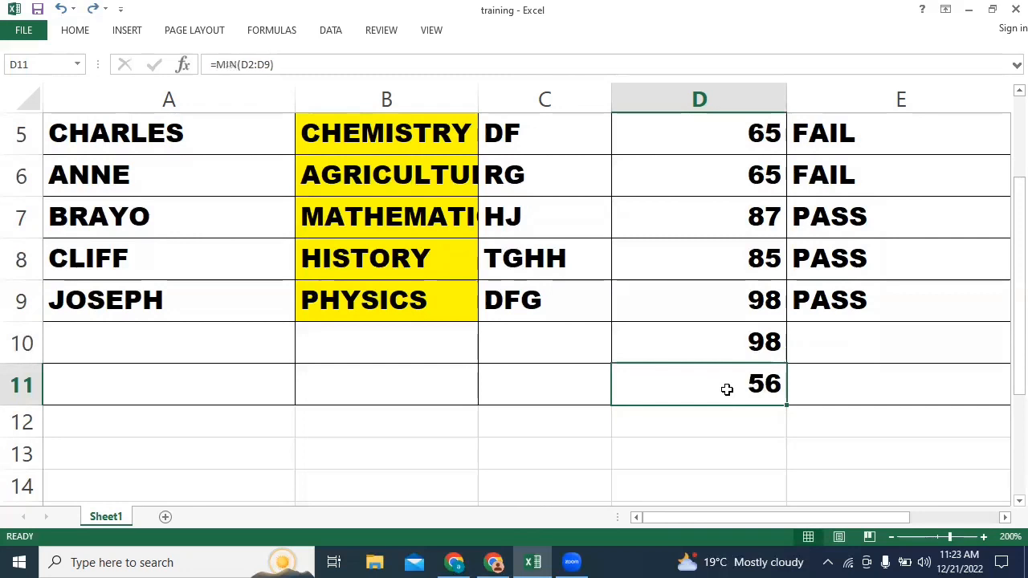
pyautogui.write('=A')
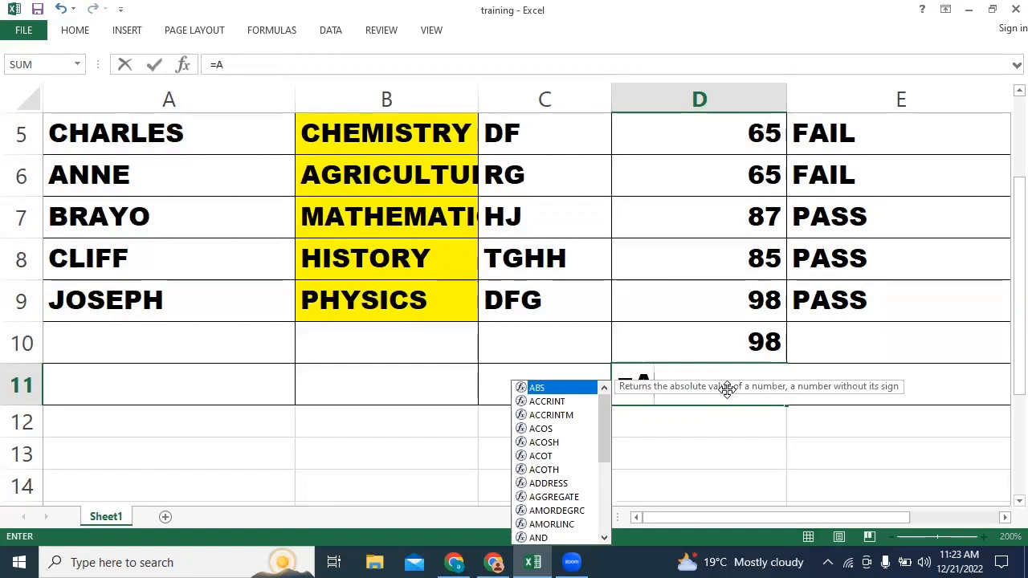
pyautogui.write('VERAGE(')
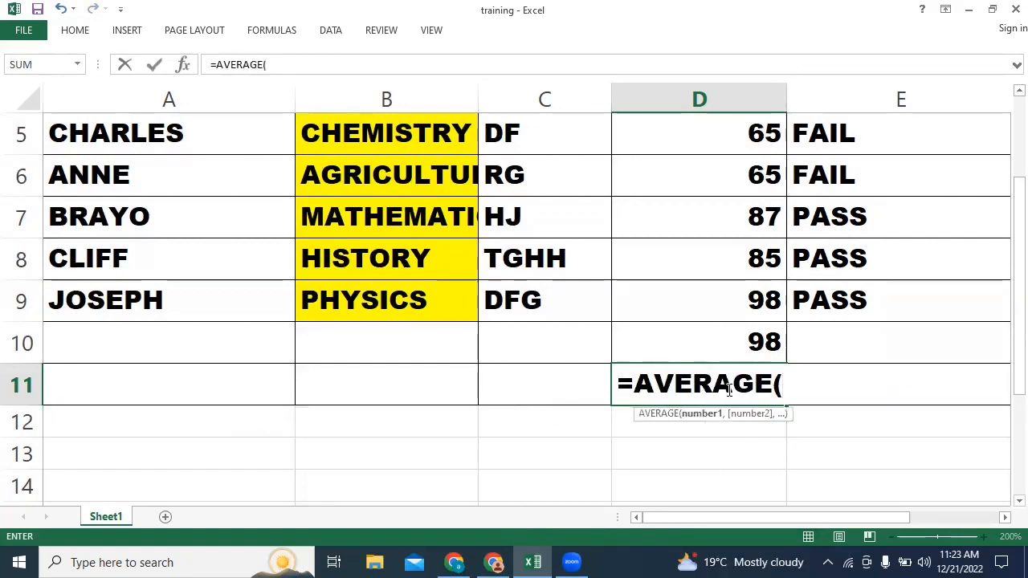
pyautogui.write('D2')
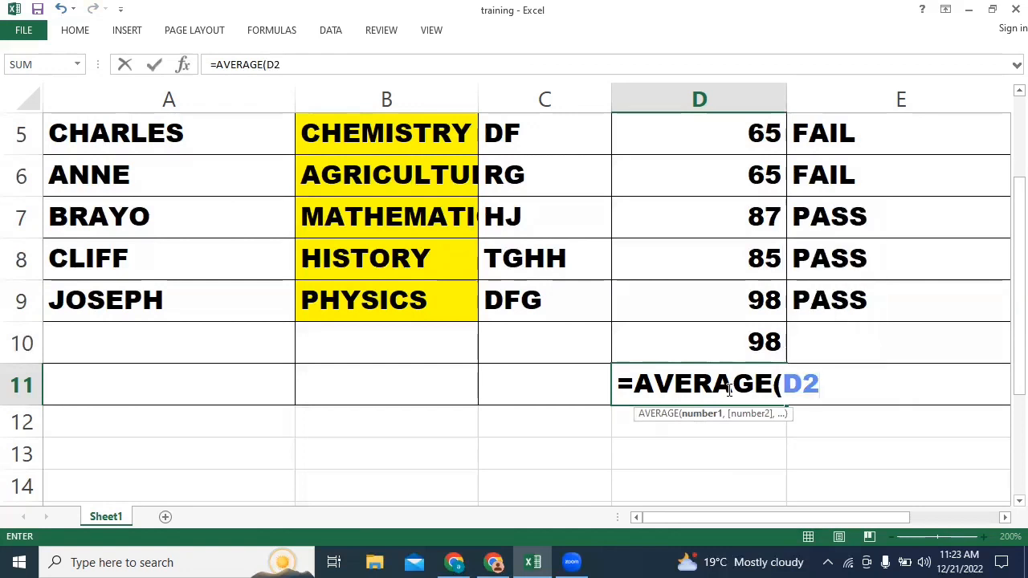
pyautogui.write(':D9')
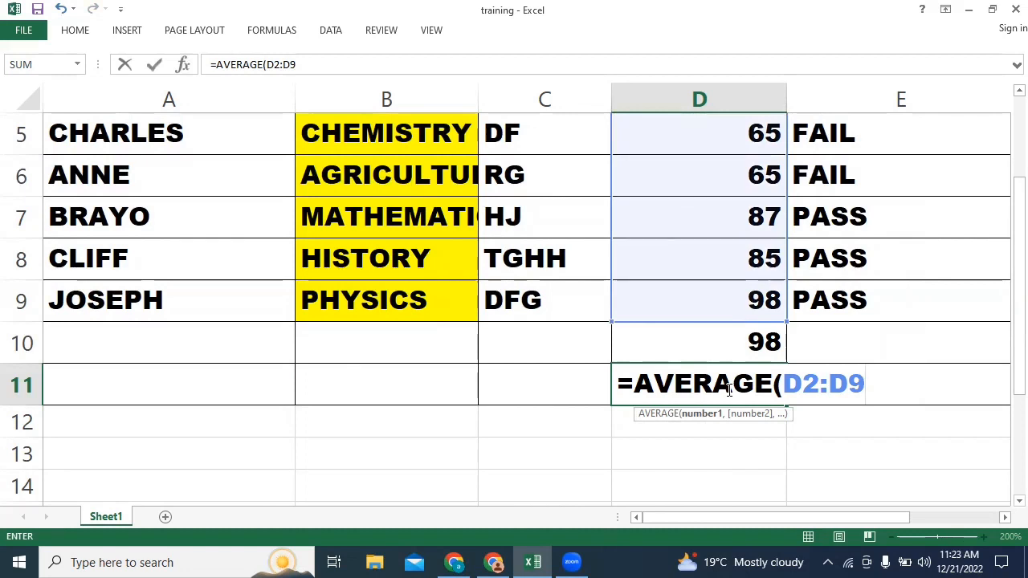
pyautogui.write(')')
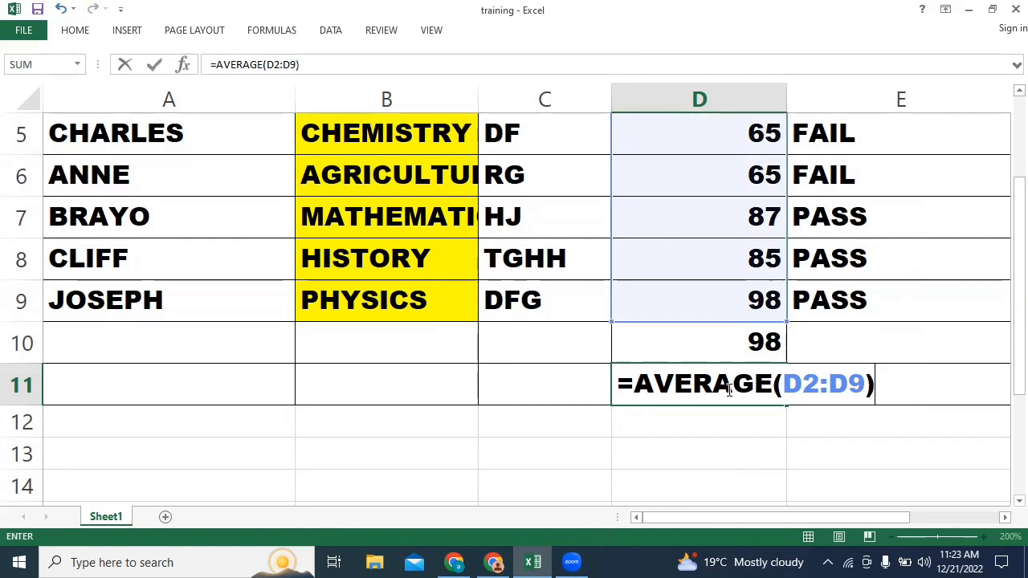
pyautogui.press('Return')
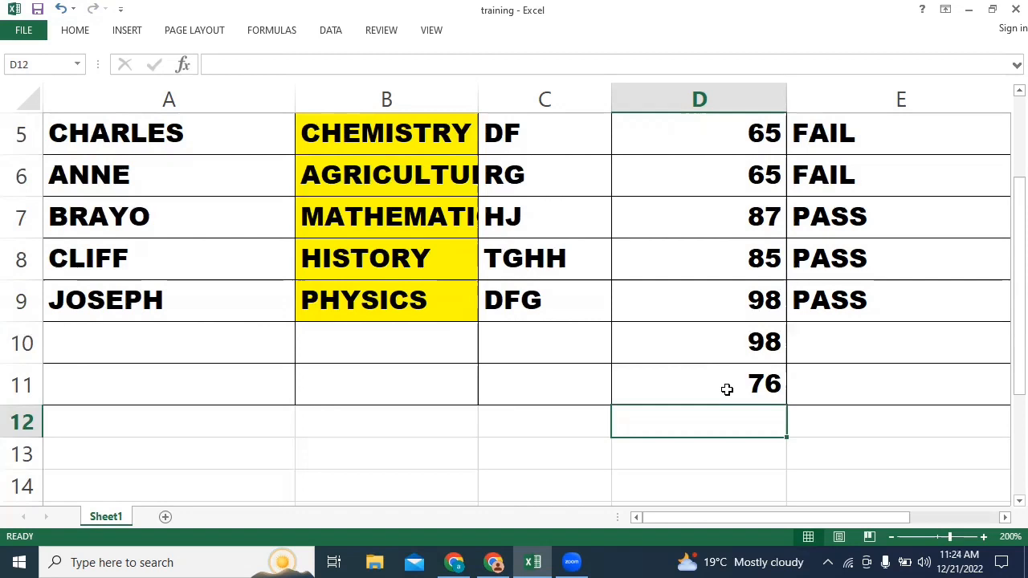
# - Clear the AVERAGE formula from cell D11 and begin an IF formula there with the condition D2>=60
pyautogui.click(726, 389)
pyautogui.press('BackSpace')
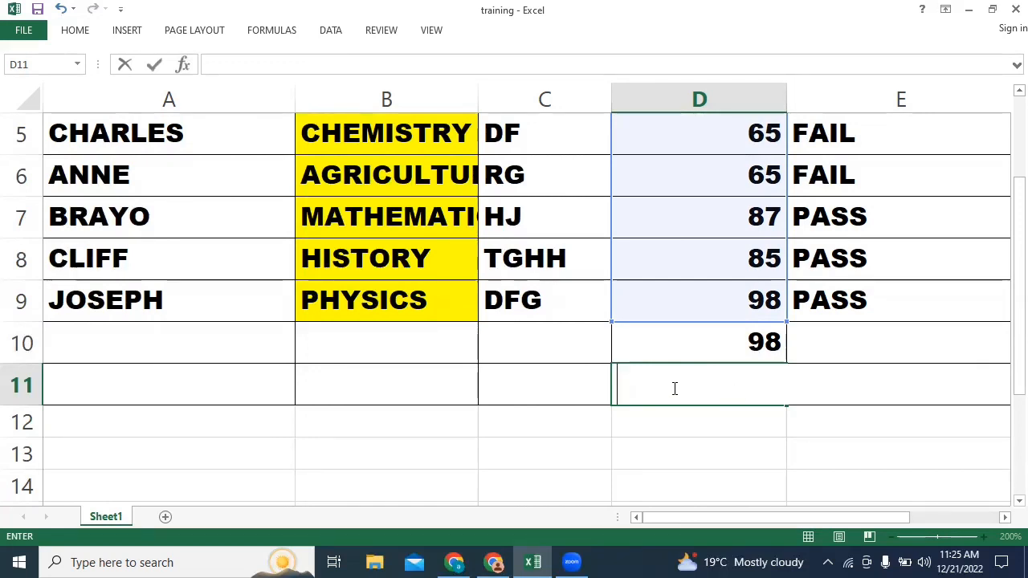
pyautogui.write('=')
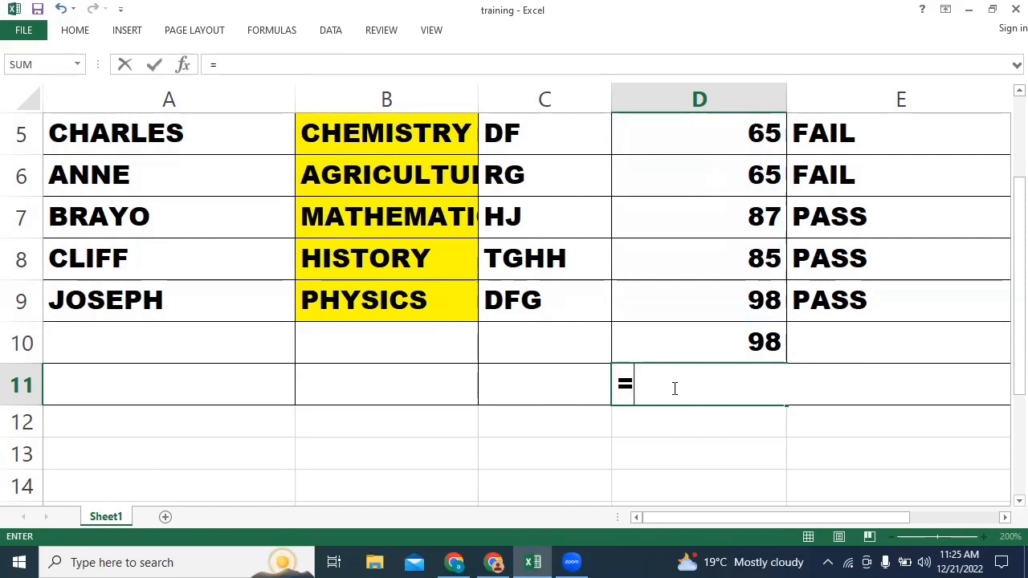
pyautogui.write('IF')
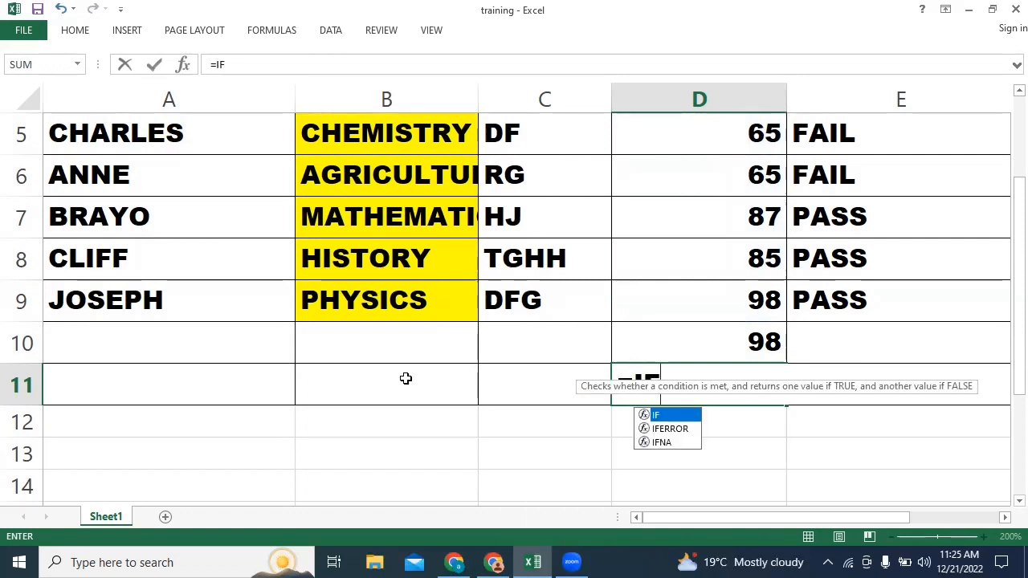
pyautogui.write('(')
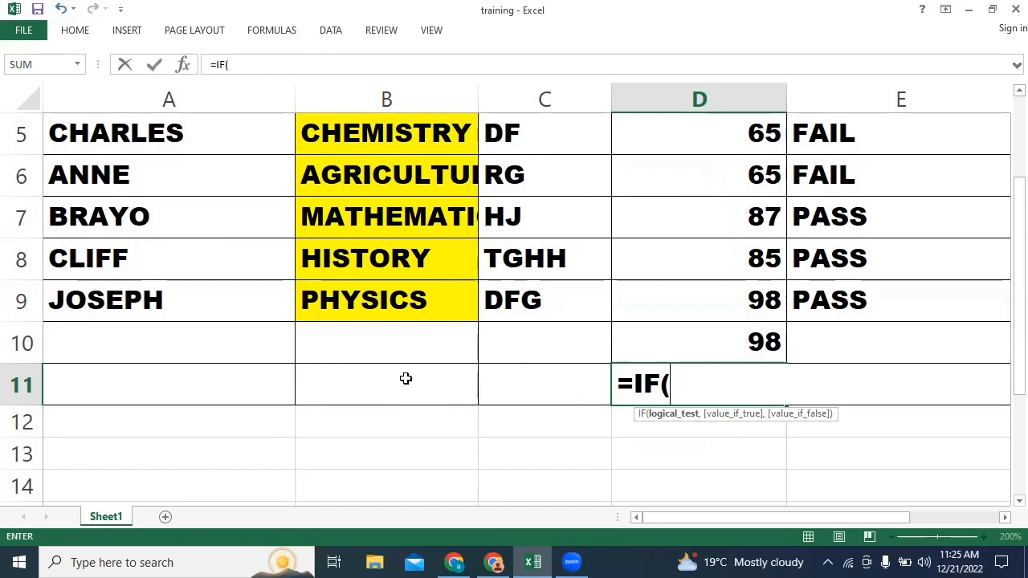
pyautogui.write('D')
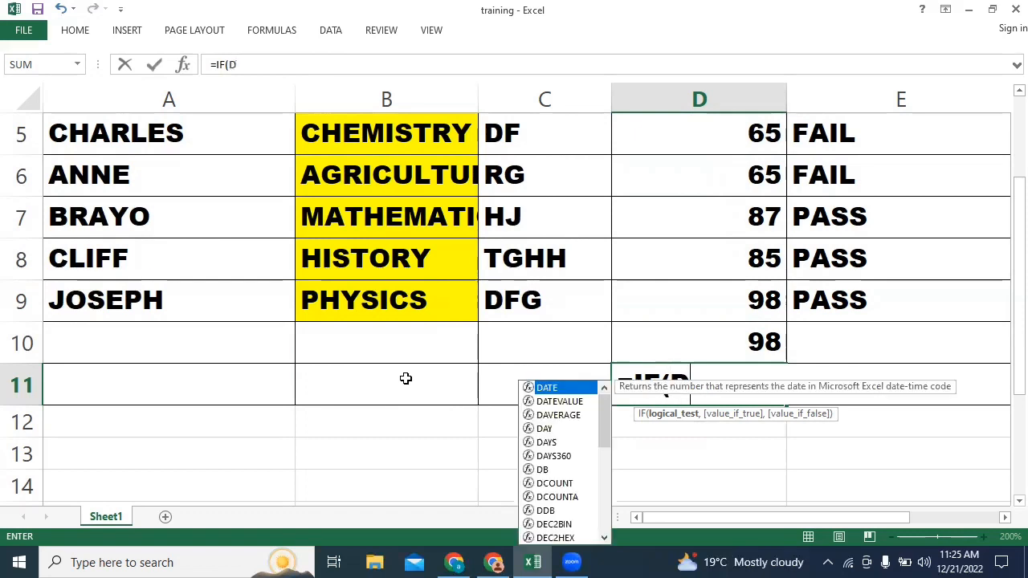
pyautogui.write('2')
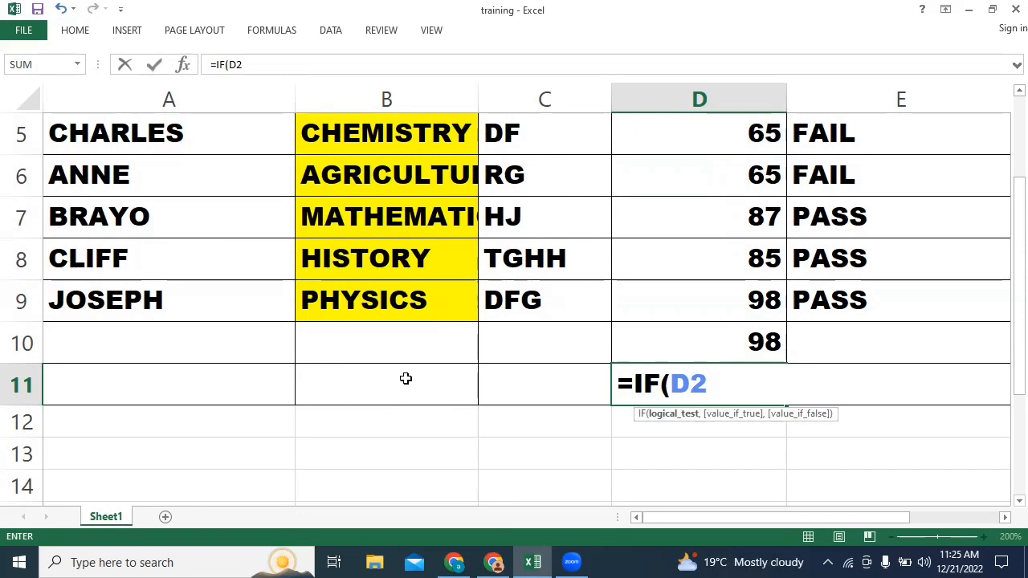
pyautogui.write('>=')
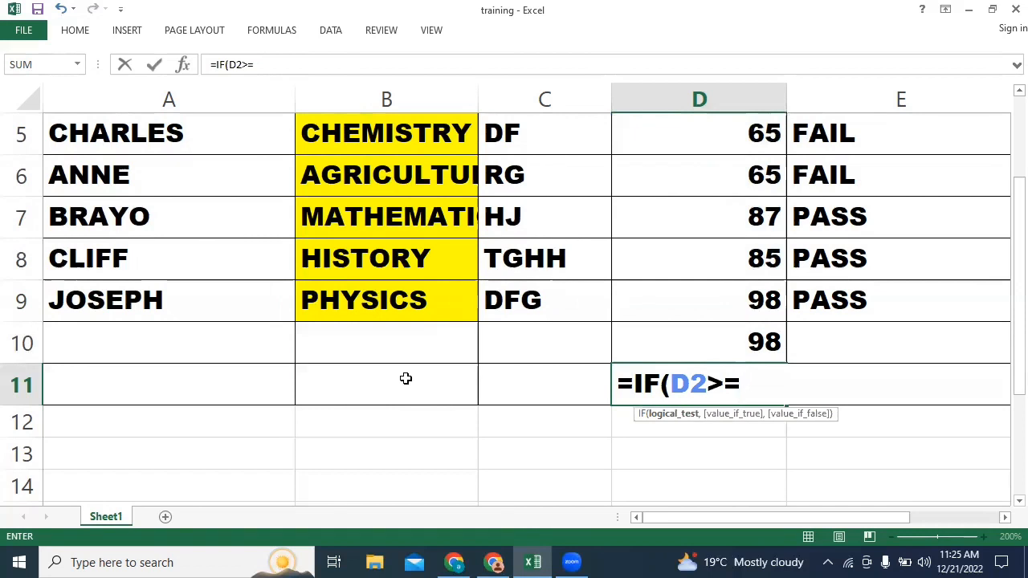
pyautogui.write('60')
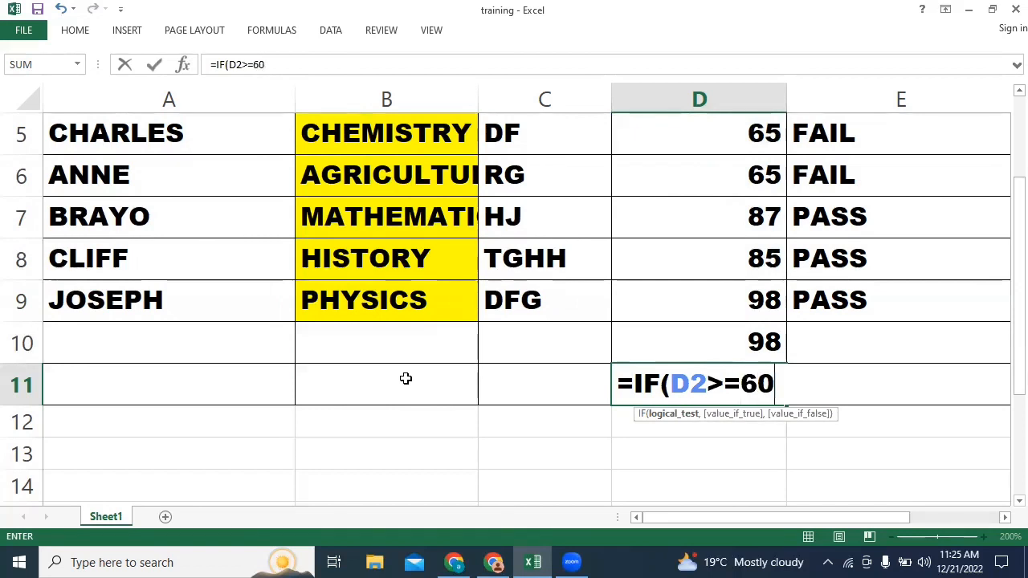
# - Change the threshold in D11's IF condition to 90 and add "A" as the value if true
pyautogui.press('BackSpace')
pyautogui.press('BackSpace')
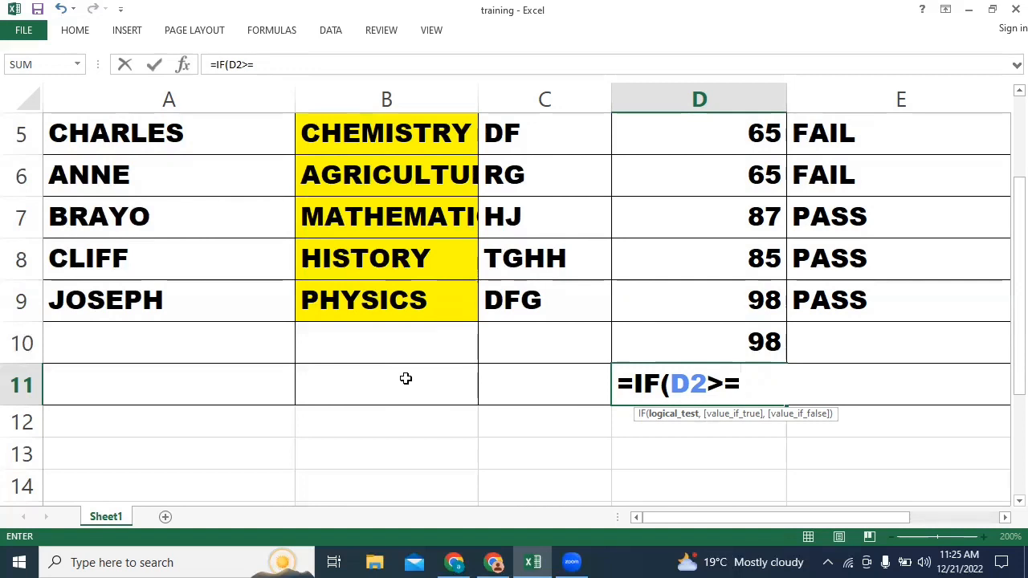
pyautogui.write('90')
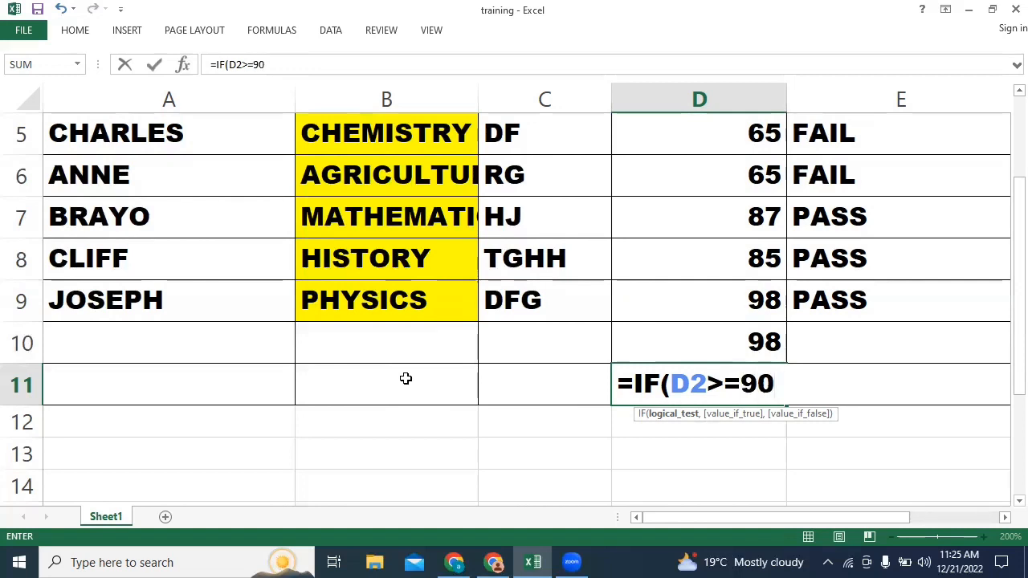
pyautogui.write(',')
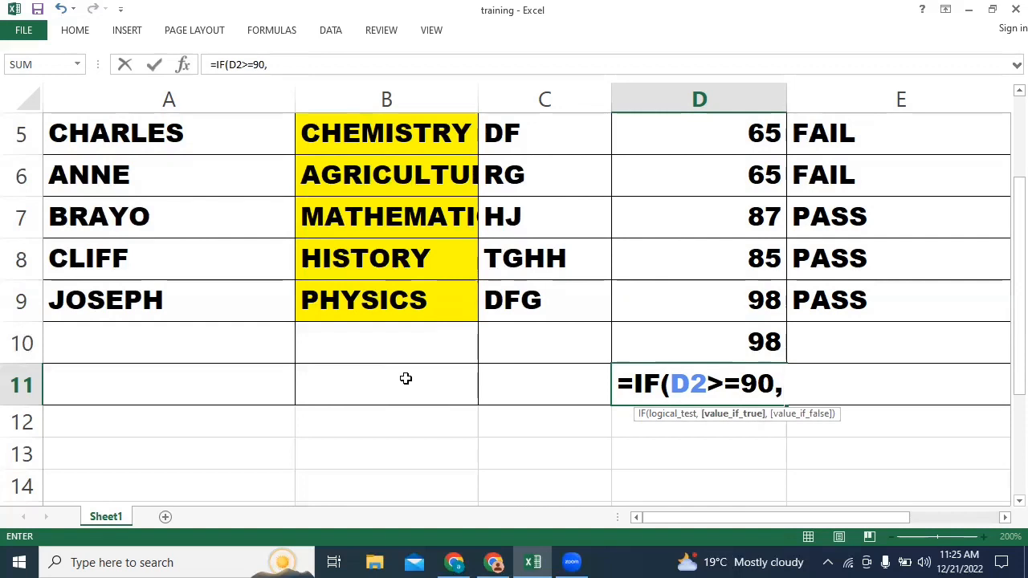
pyautogui.write('"A",')
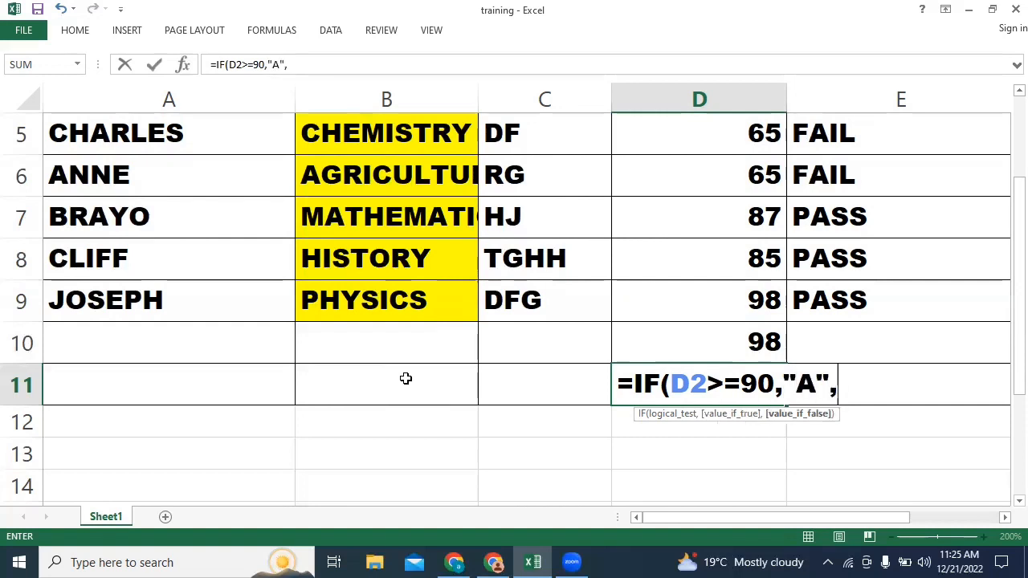
# - Nest a second IF in D11's formula with the condition D2>=60 and "B" as the value if true
pyautogui.write('IF')
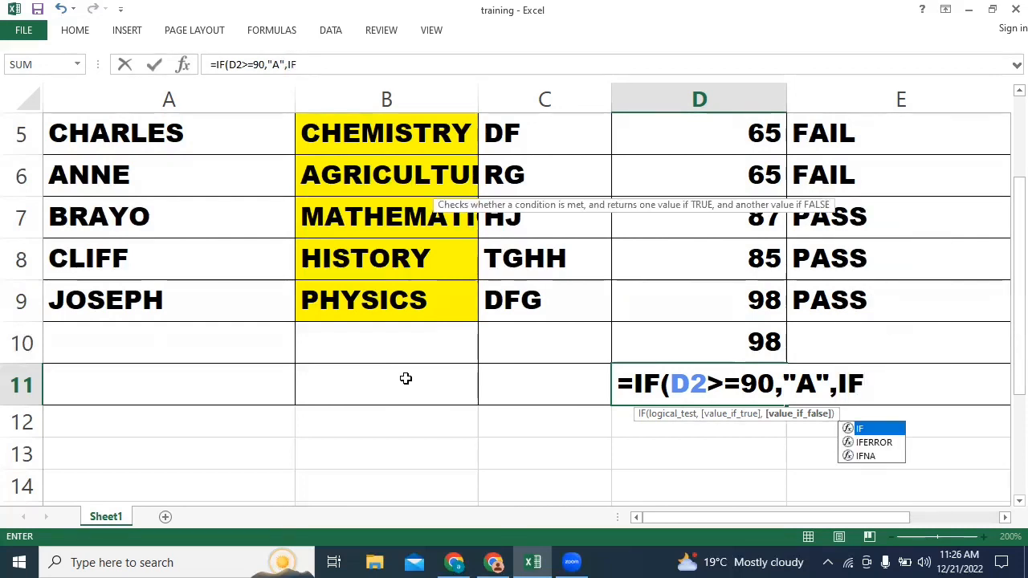
pyautogui.write('(')
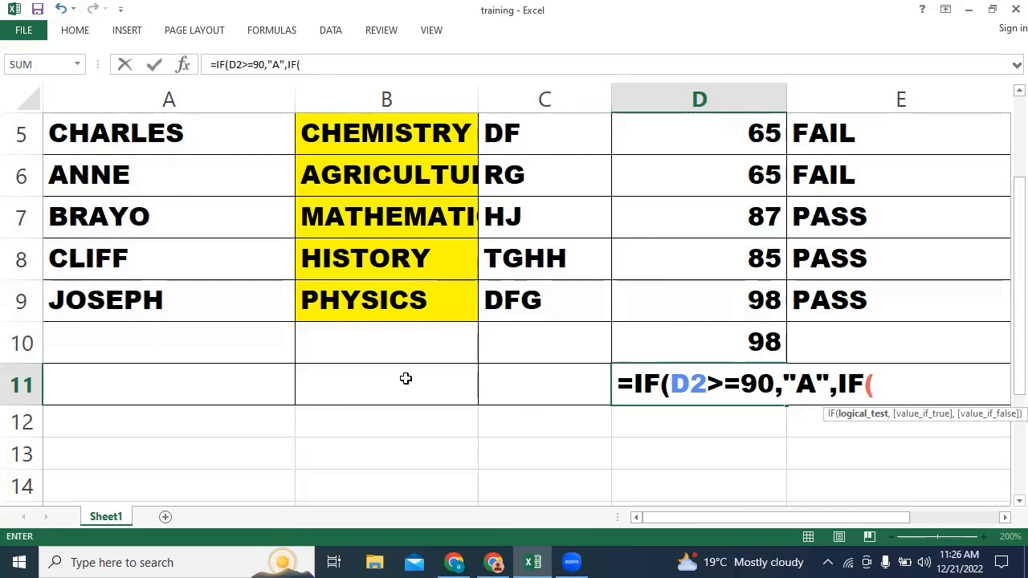
pyautogui.write('E')
pyautogui.press('BackSpace')
pyautogui.write('D2')
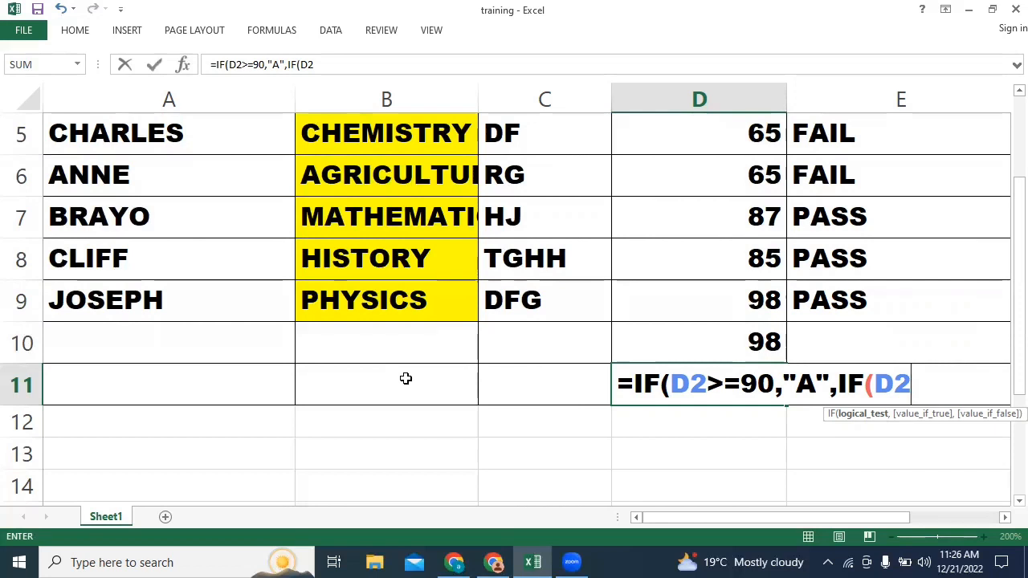
pyautogui.write('>=60')
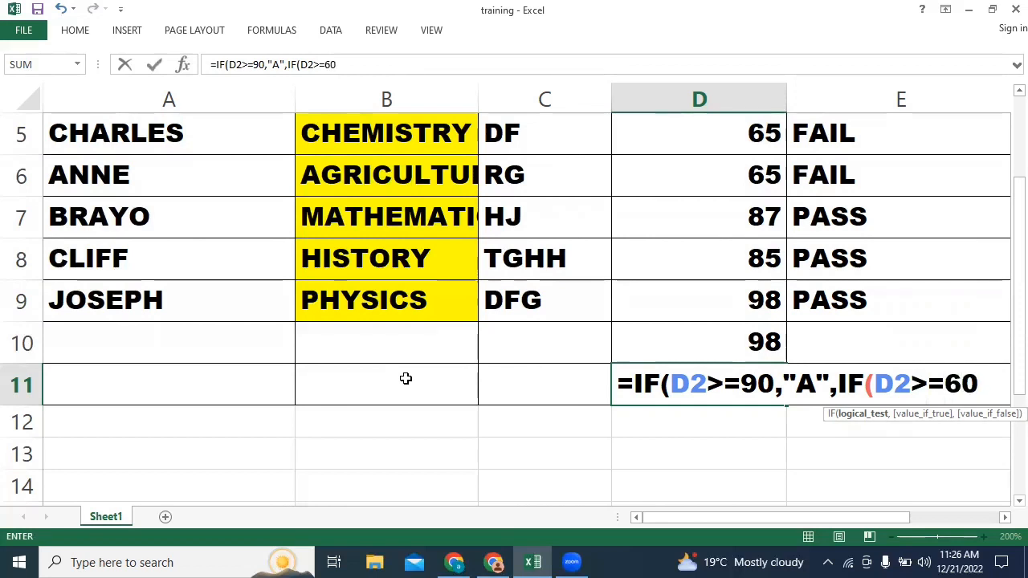
pyautogui.write(',')
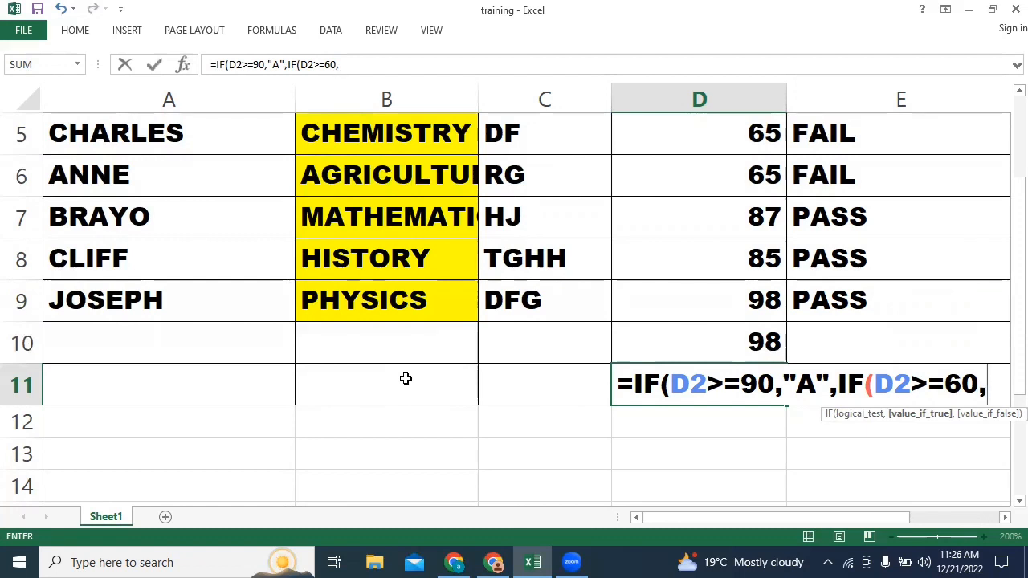
pyautogui.write('"')
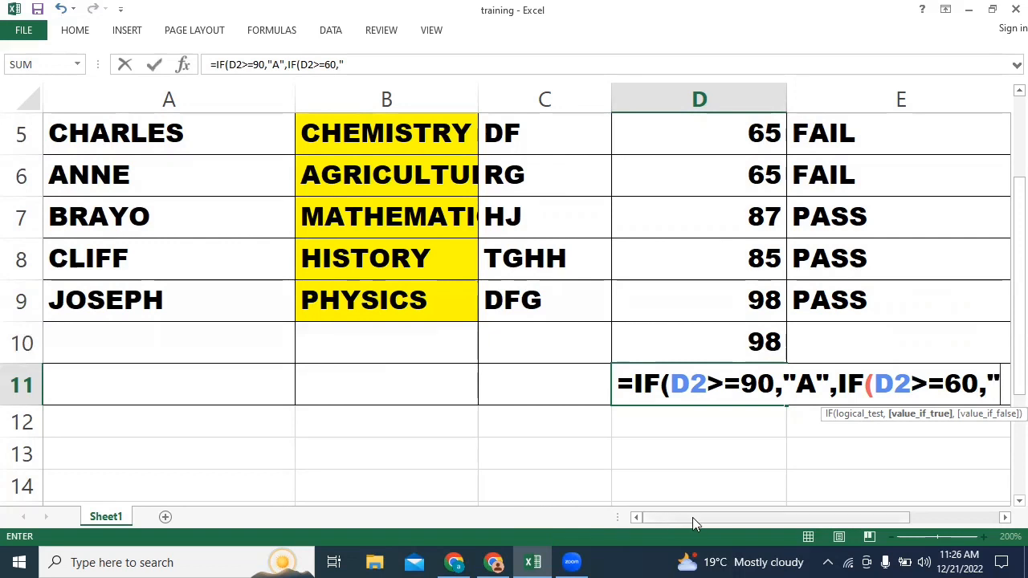
pyautogui.moveTo(692, 517); pyautogui.dragTo(740, 514)
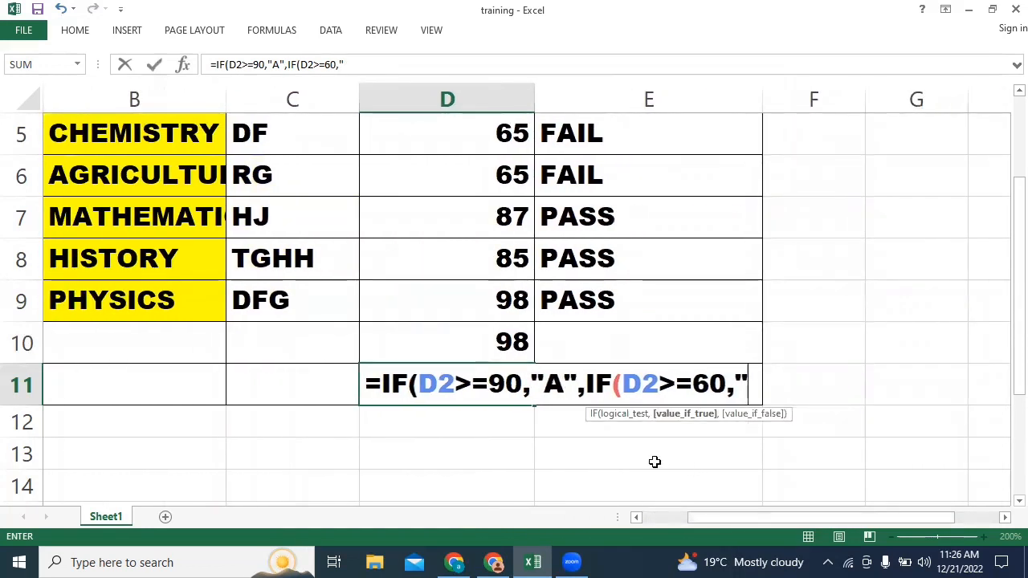
pyautogui.write('B')
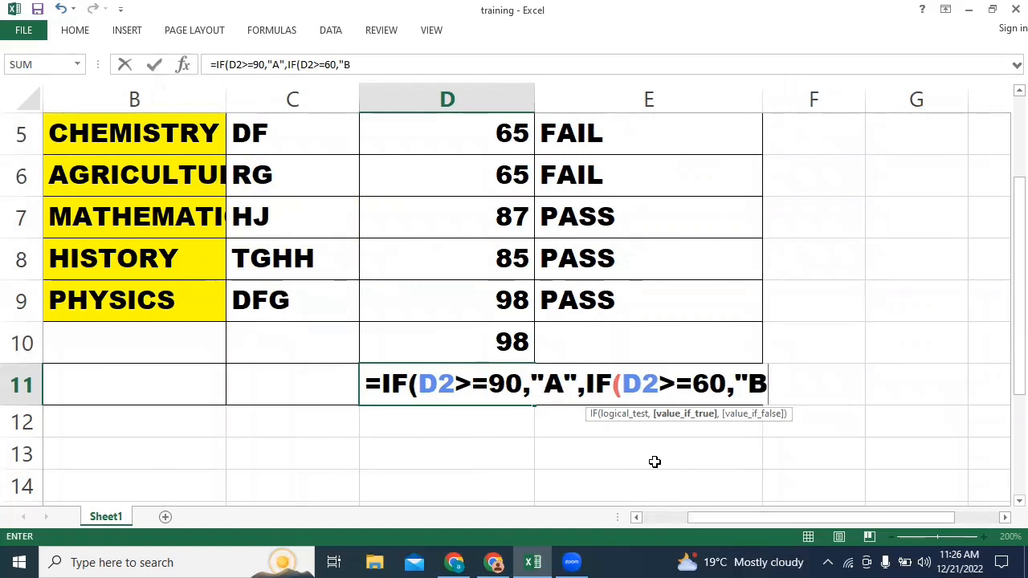
pyautogui.write('",')
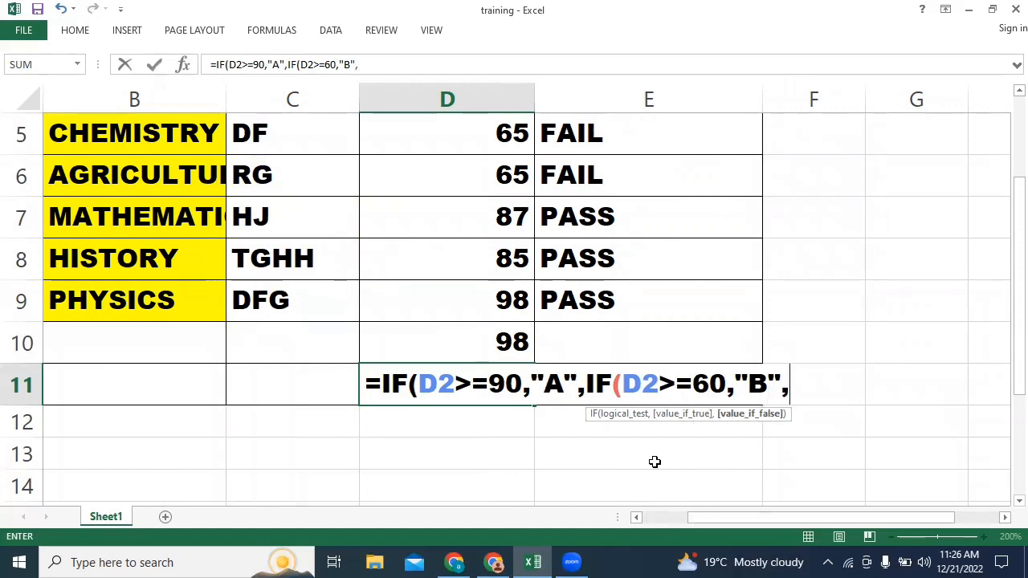
# - Nest a third IF in the formula with the condition D2>=50 and "D" as the value if true
pyautogui.write('IF')
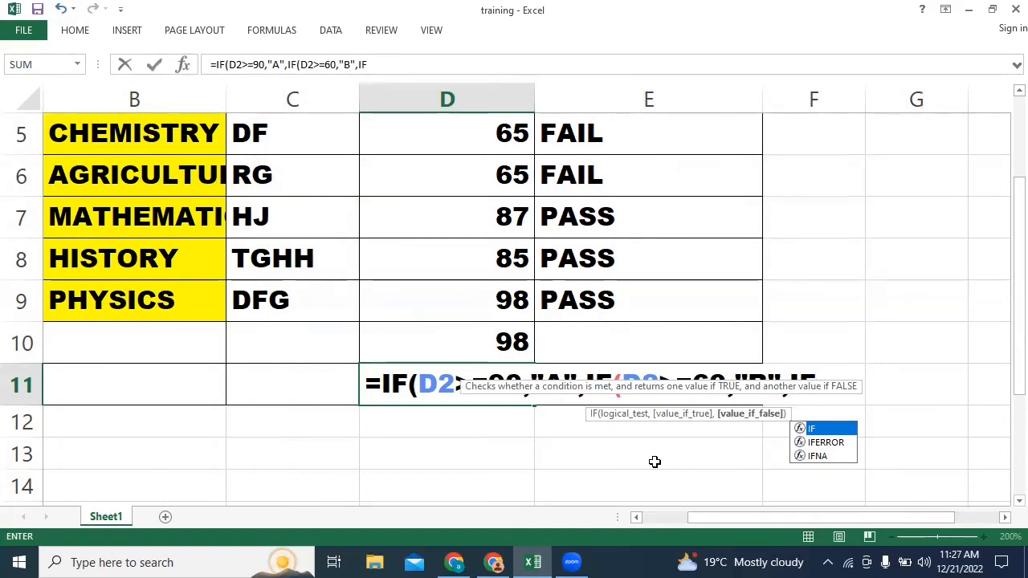
pyautogui.write('(')
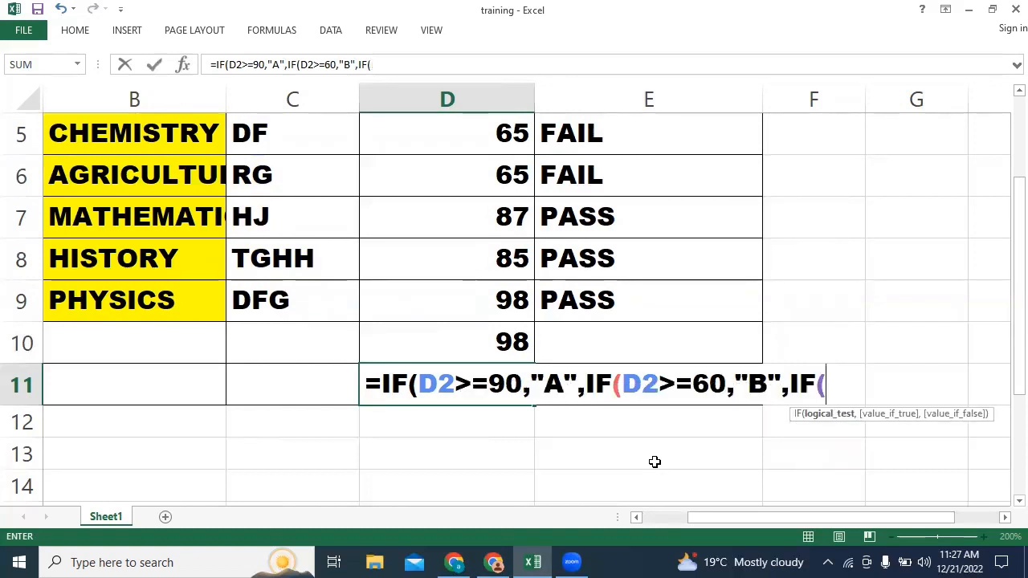
pyautogui.write('D2')
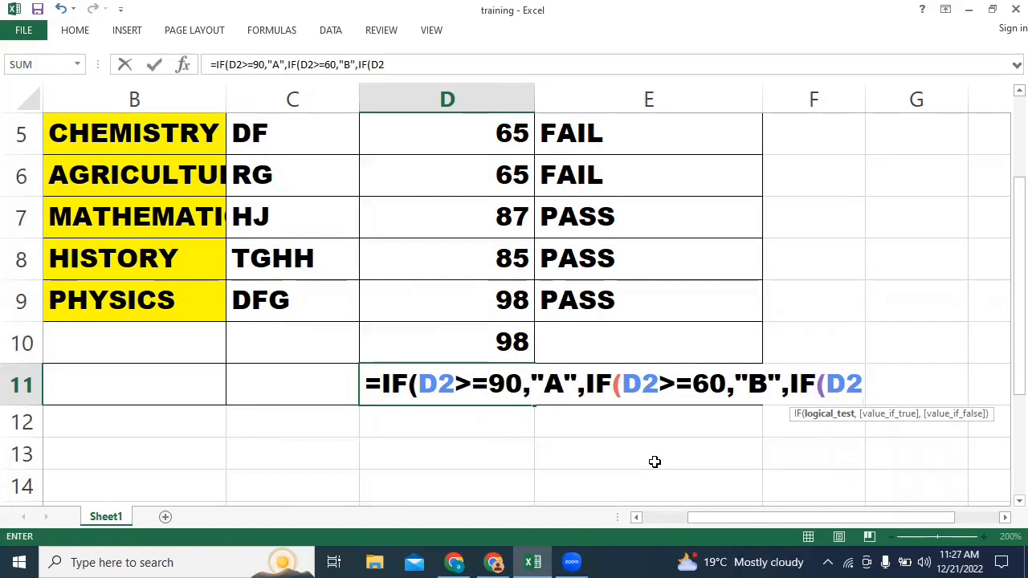
pyautogui.write('>=')
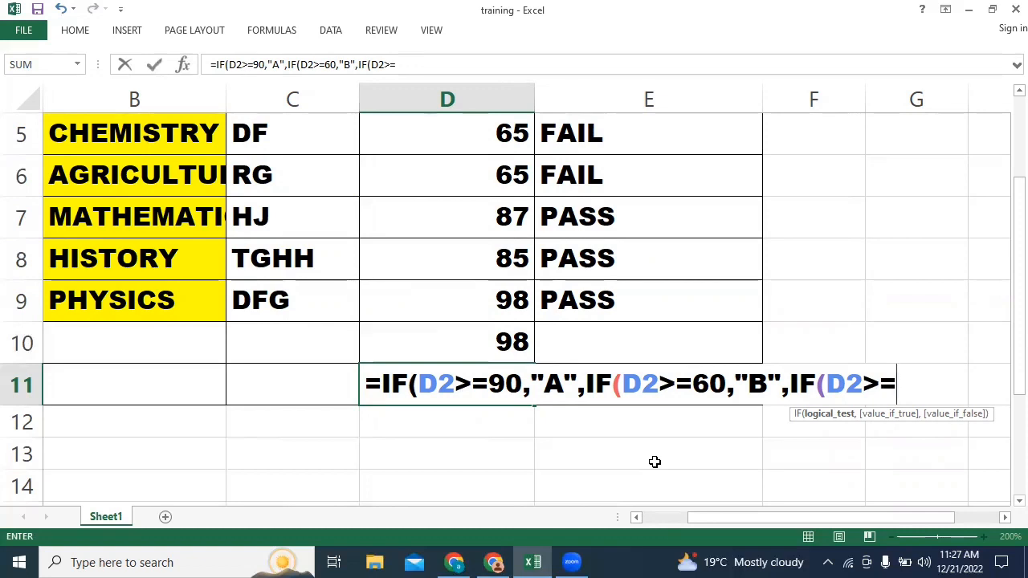
pyautogui.write('50,')
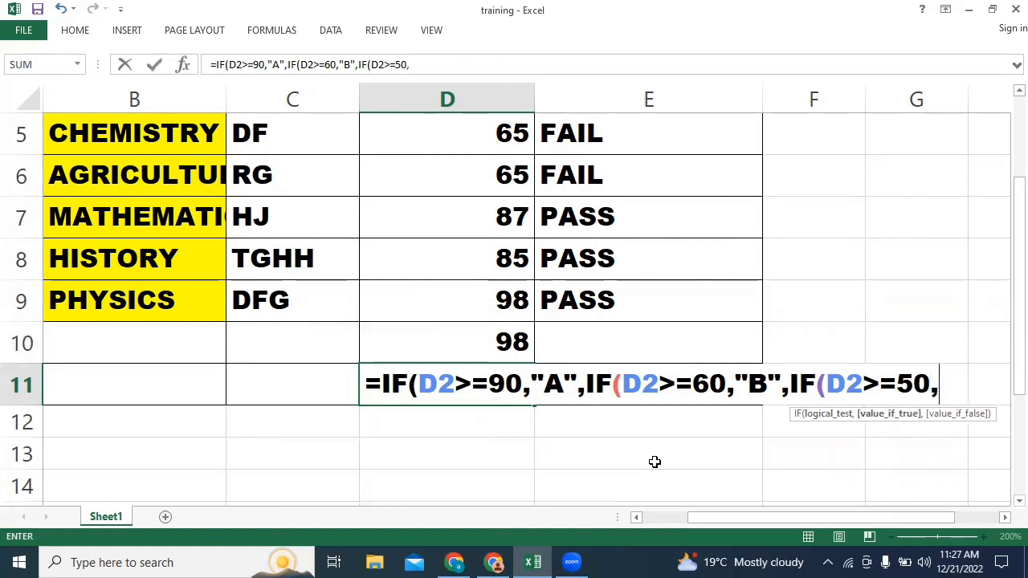
pyautogui.write('"D')
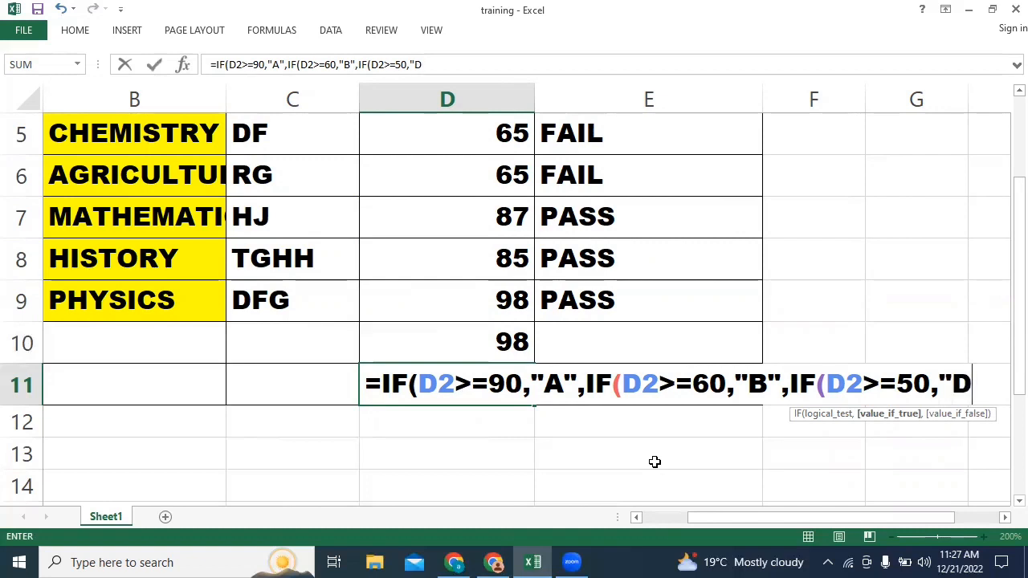
pyautogui.write('",')
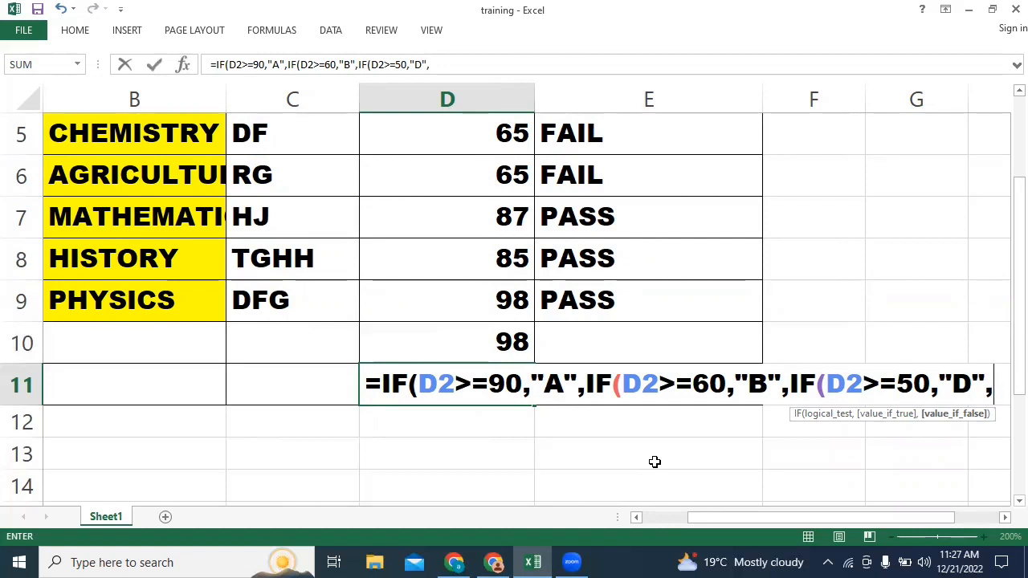
# - Add "E" as the final value if false, close all three IF brackets and enter the formula in D11
pyautogui.write('"')
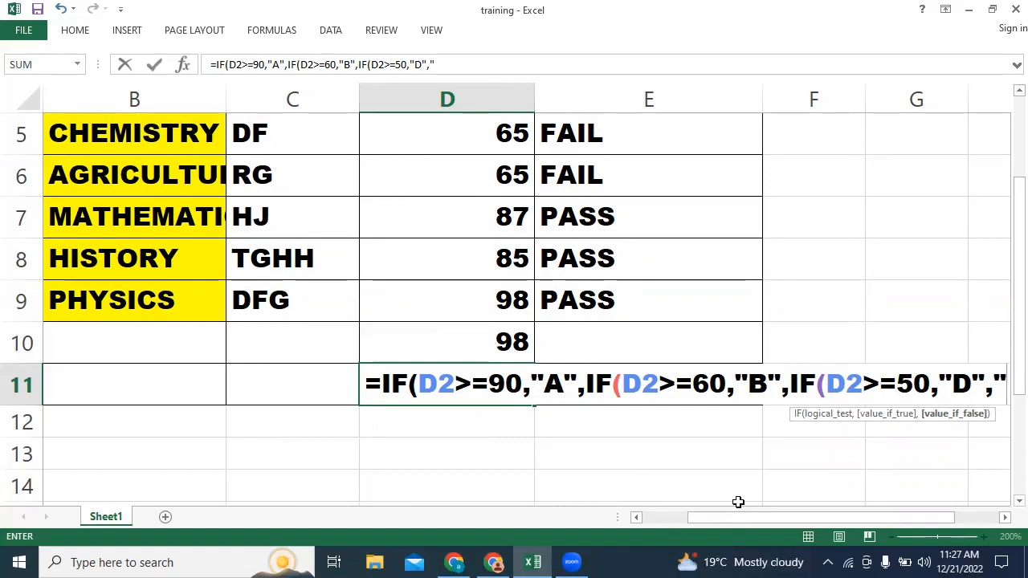
pyautogui.moveTo(743, 515); pyautogui.dragTo(777, 517)
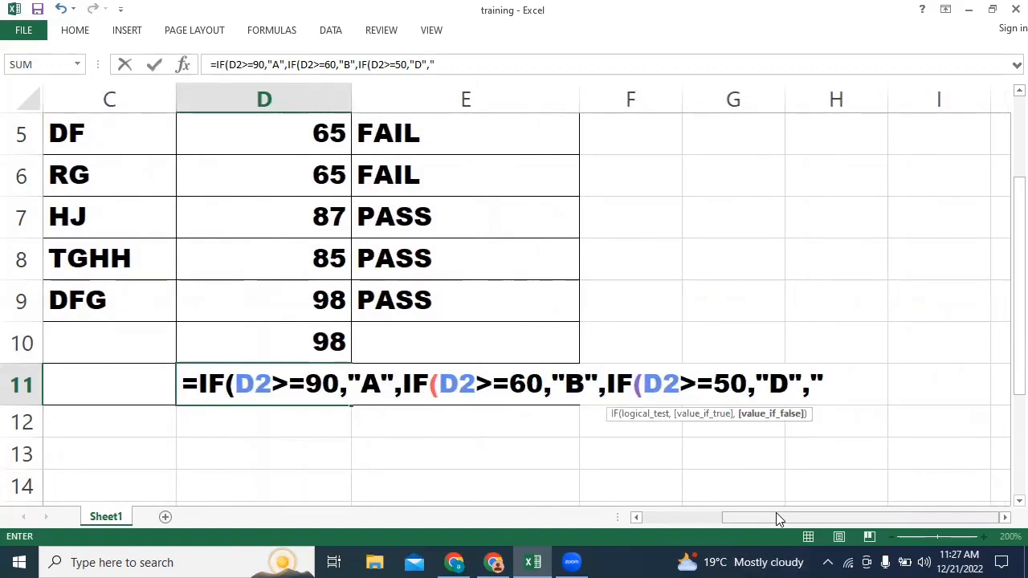
pyautogui.write('E"')
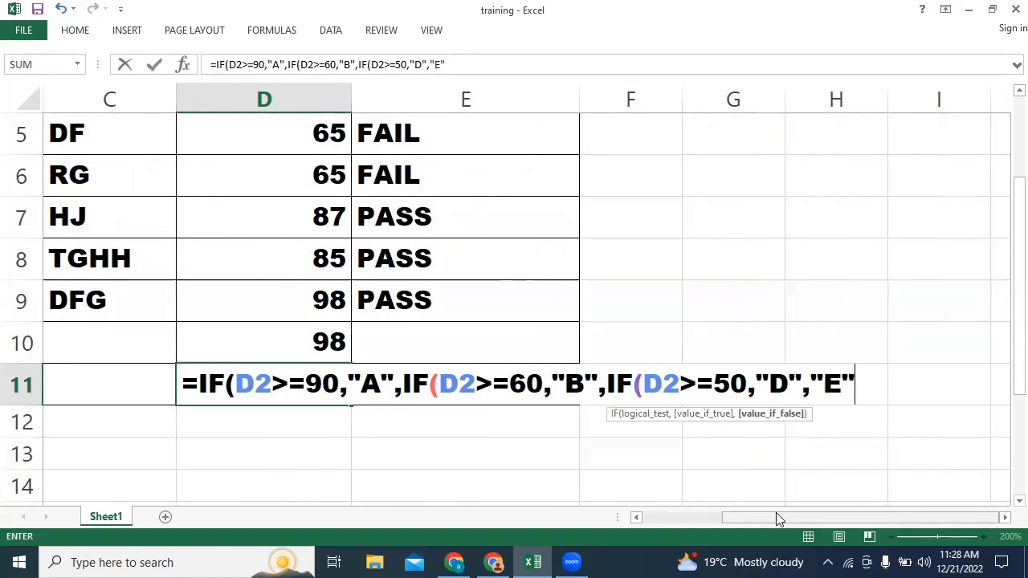
pyautogui.write(')')
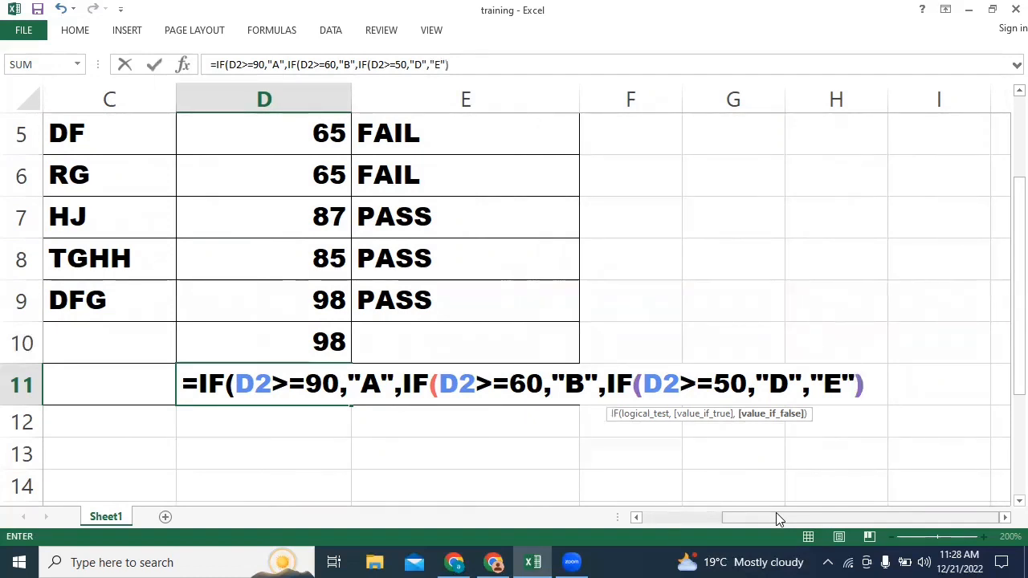
pyautogui.write('))')
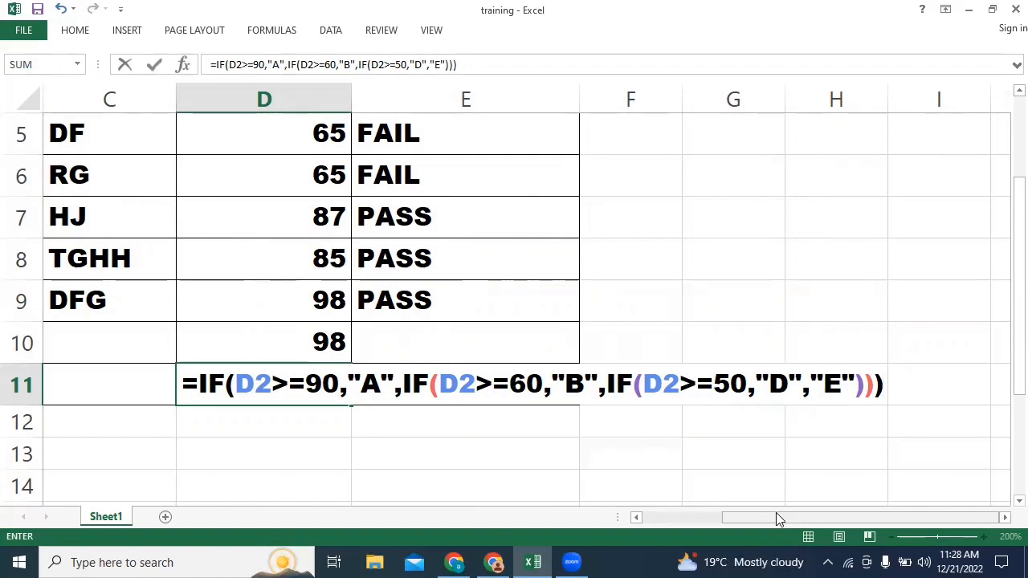
pyautogui.press('Return')
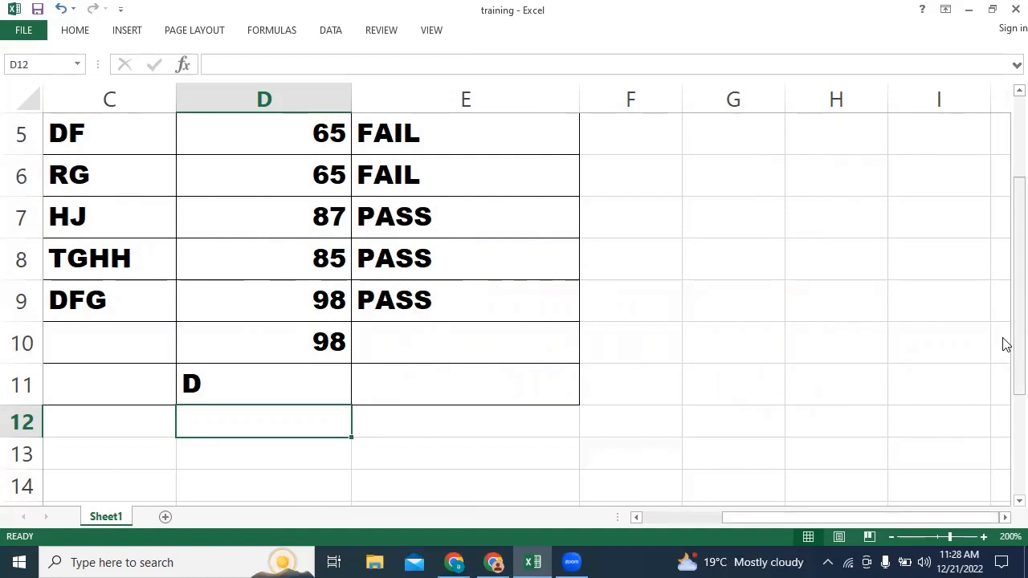
# - Check the mark in cell D2 against the result of the nested IF formula in D11
pyautogui.moveTo(1006, 337); pyautogui.dragTo(1006, 228)
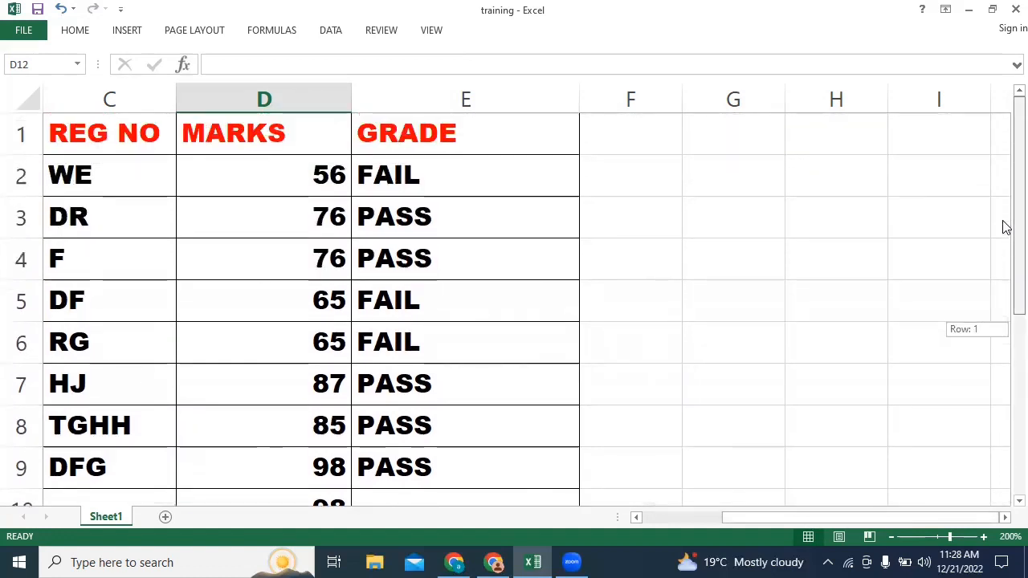
pyautogui.click(302, 178)
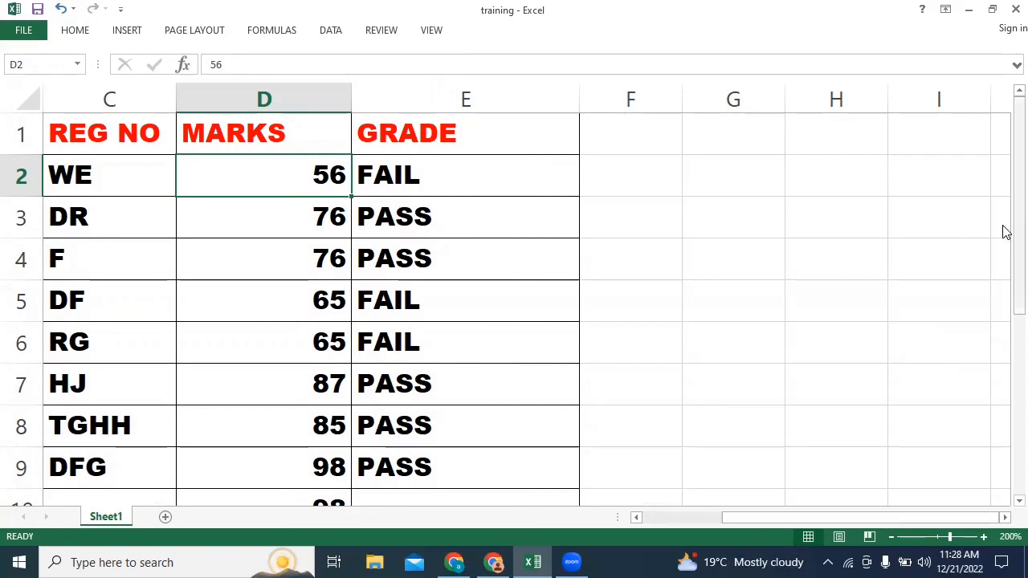
pyautogui.moveTo(1006, 232); pyautogui.dragTo(1006, 318)
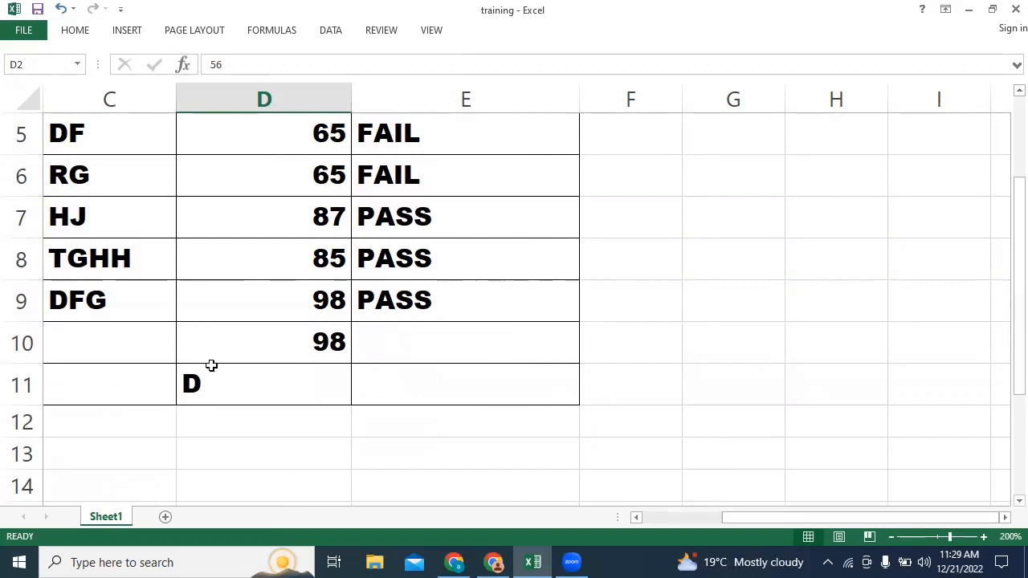
pyautogui.click(317, 389)
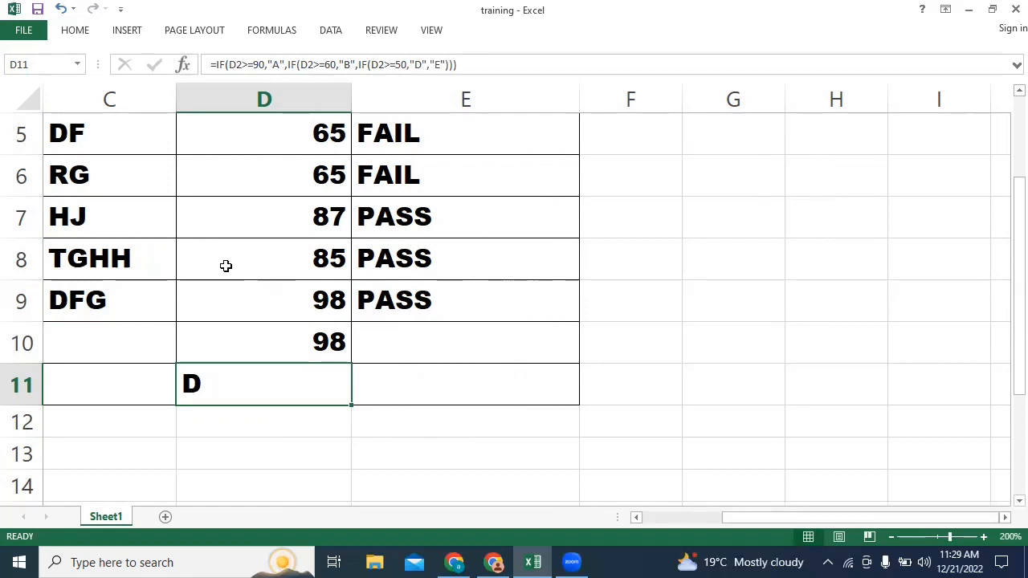
pyautogui.click(74, 36)
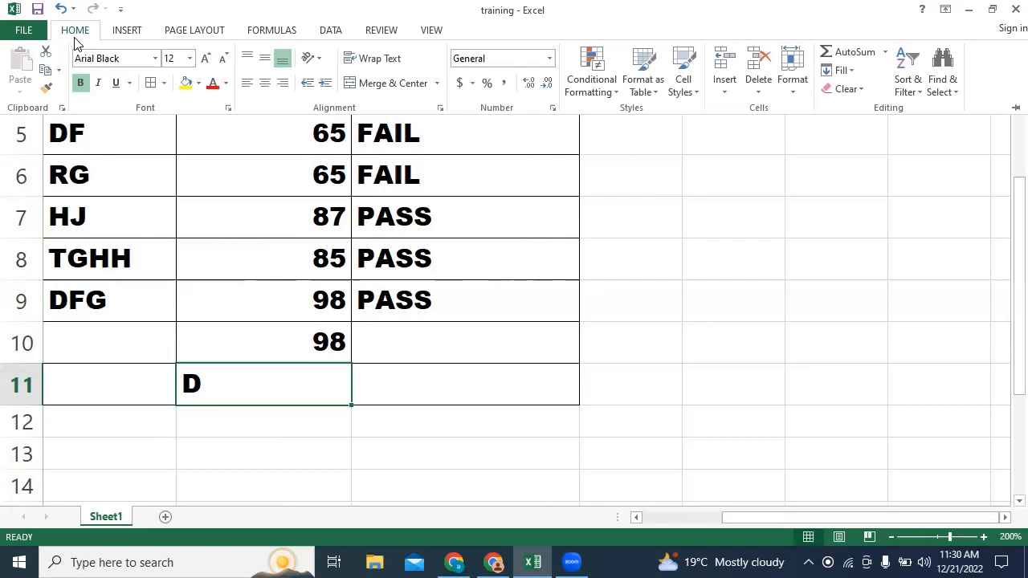
pyautogui.click(238, 357)
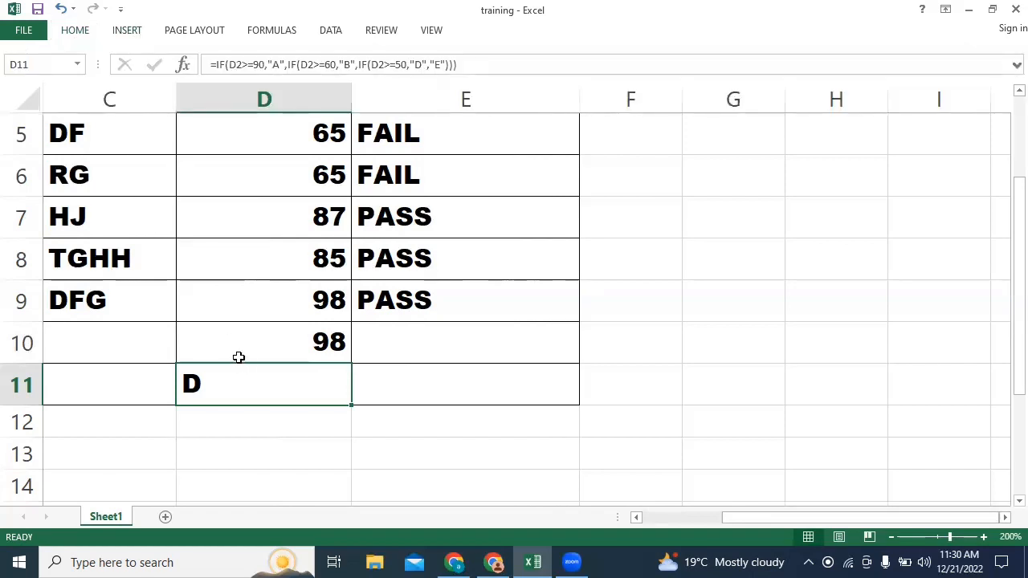
pyautogui.click(238, 357)
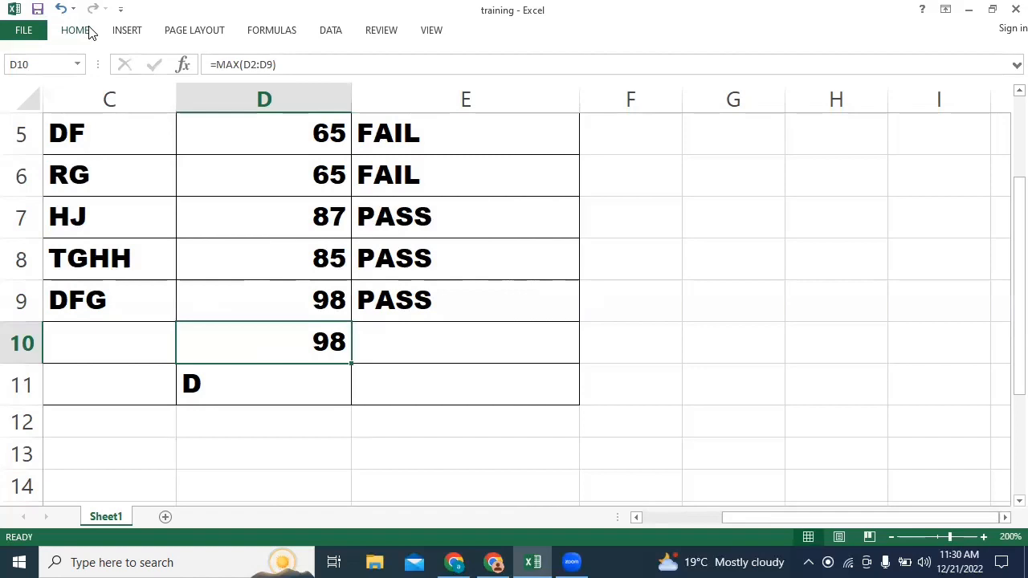
pyautogui.click(376, 37)
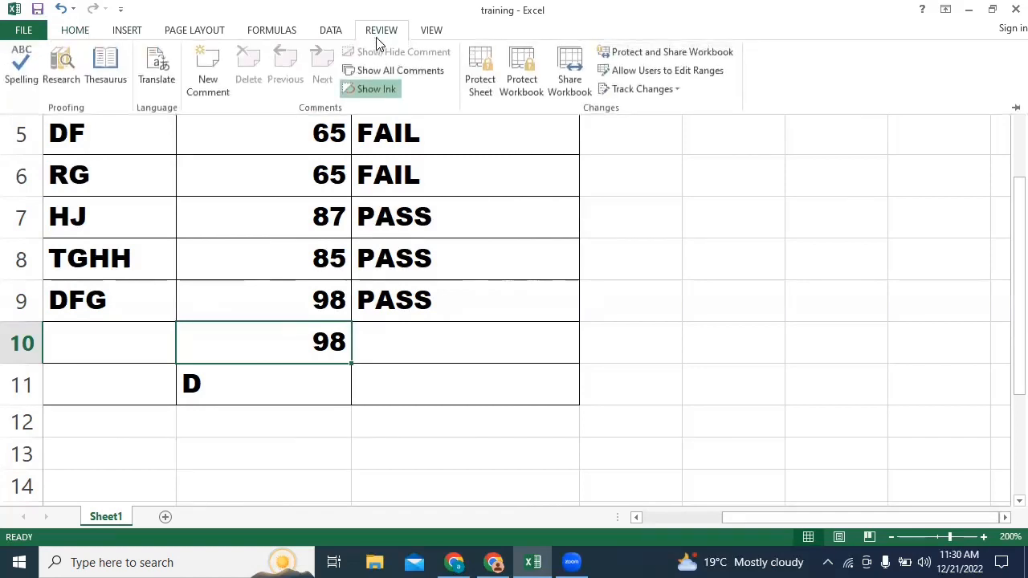
pyautogui.click(337, 34)
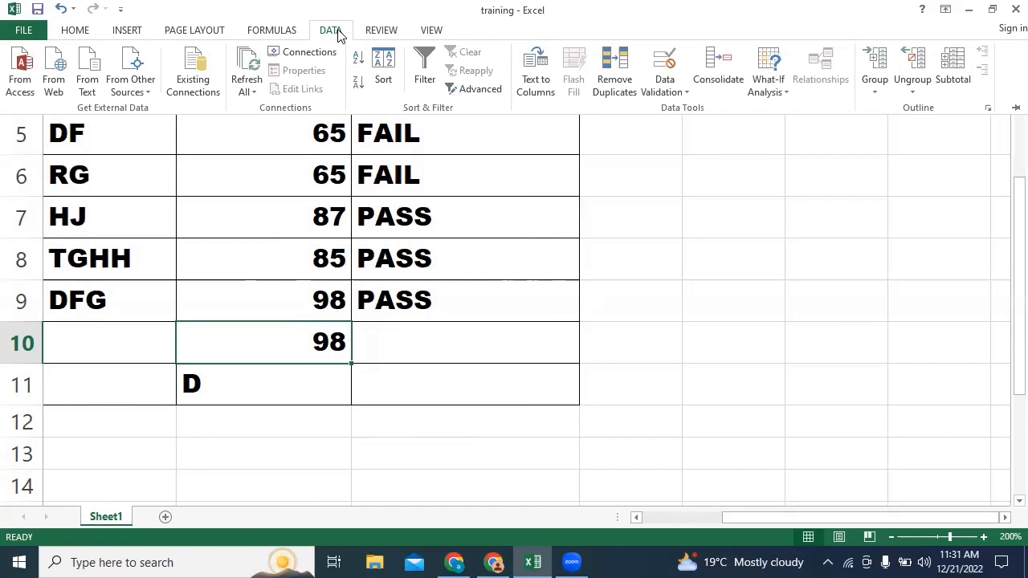
pyautogui.click(243, 209)
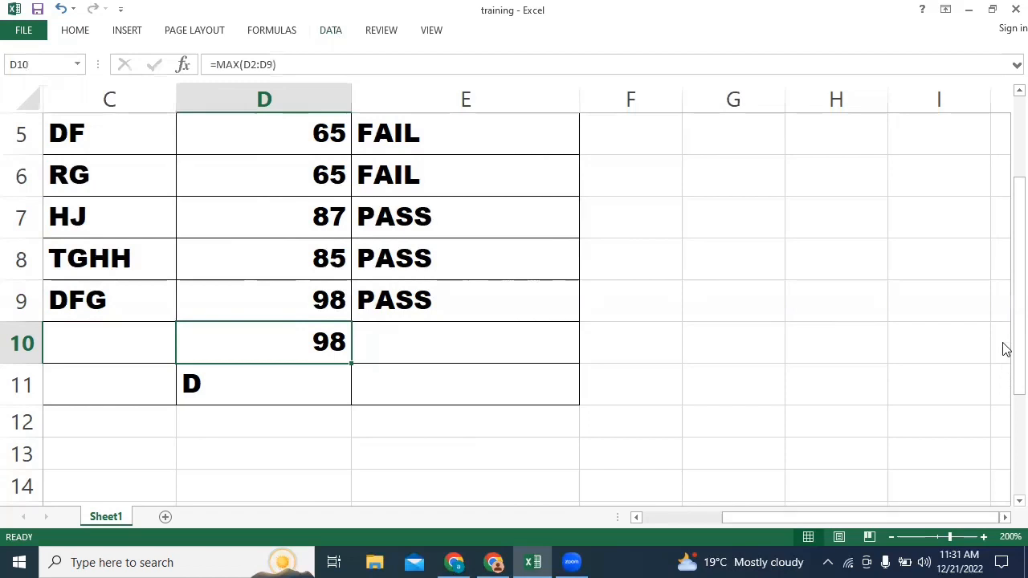
# - Insert the recommended clustered column chart based on the whole marks table, range A1:E11
pyautogui.moveTo(1005, 229); pyautogui.dragTo(1006, 144)
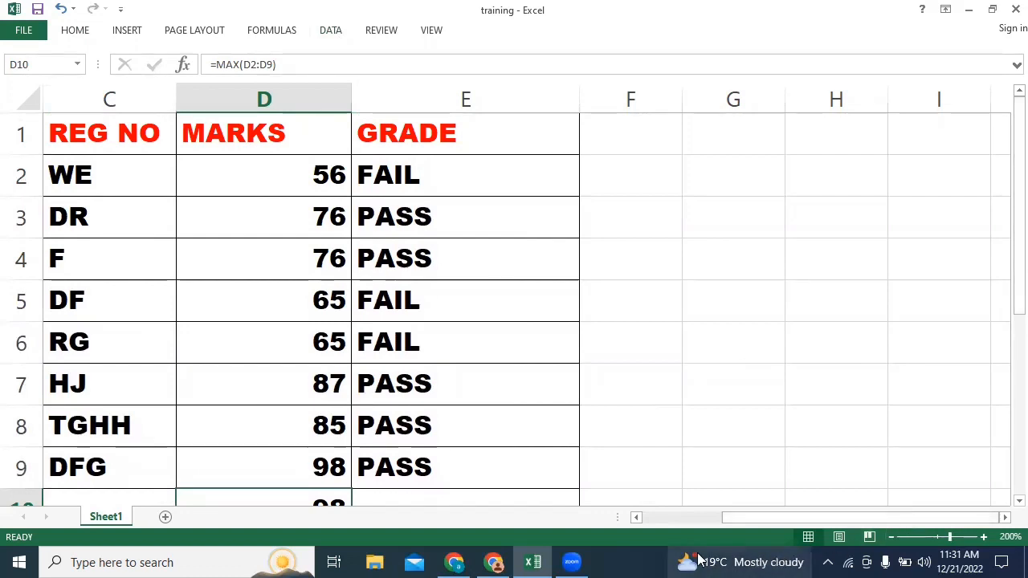
pyautogui.click(508, 128)
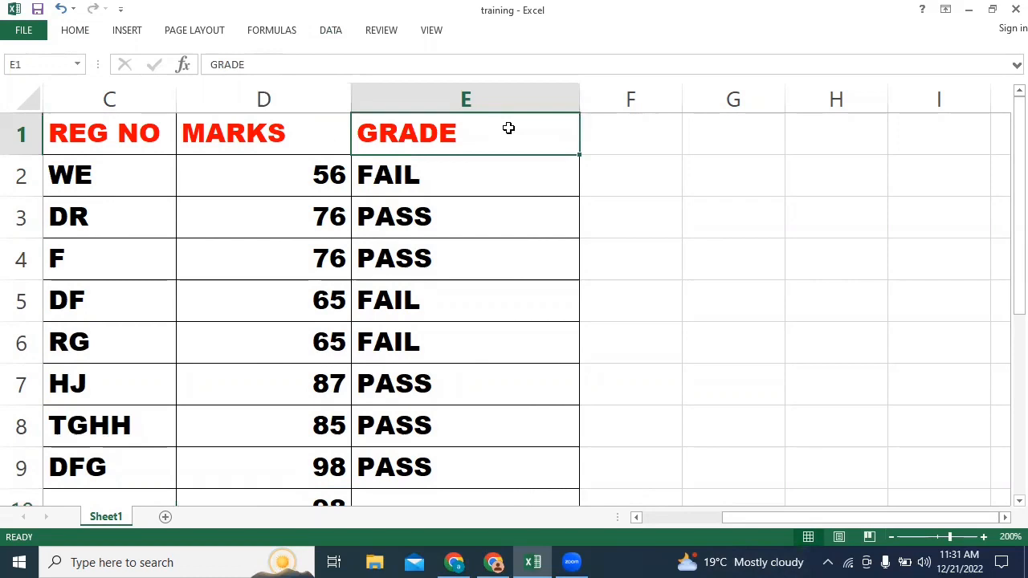
pyautogui.hotkey('shift', 'Left')
pyautogui.hotkey('shift', 'Left')
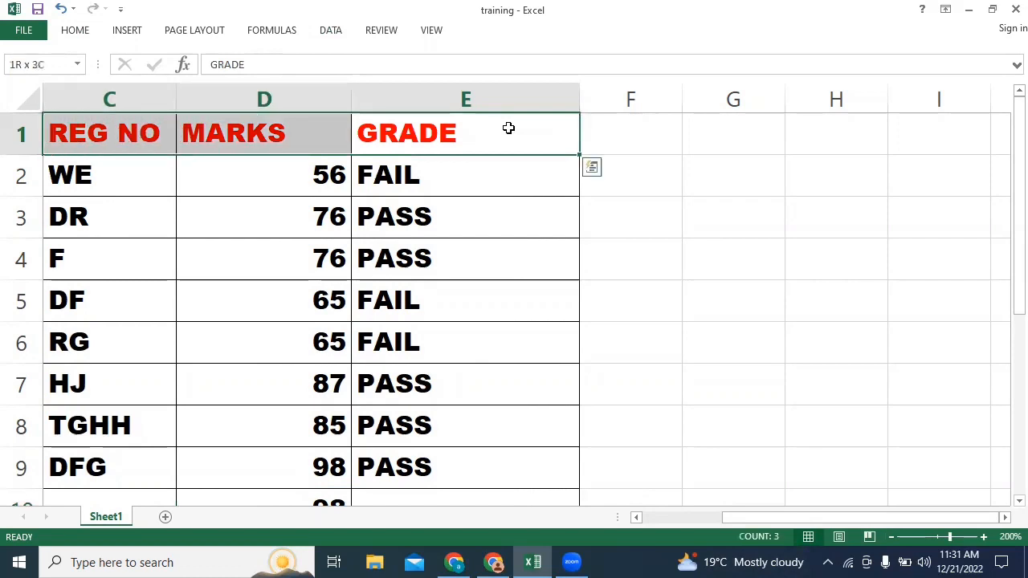
pyautogui.hotkey('shift', 'Down')
pyautogui.hotkey('shift', 'Down')
pyautogui.hotkey('shift', 'Down')
pyautogui.hotkey('shift', 'Down')
pyautogui.hotkey('shift', 'Down')
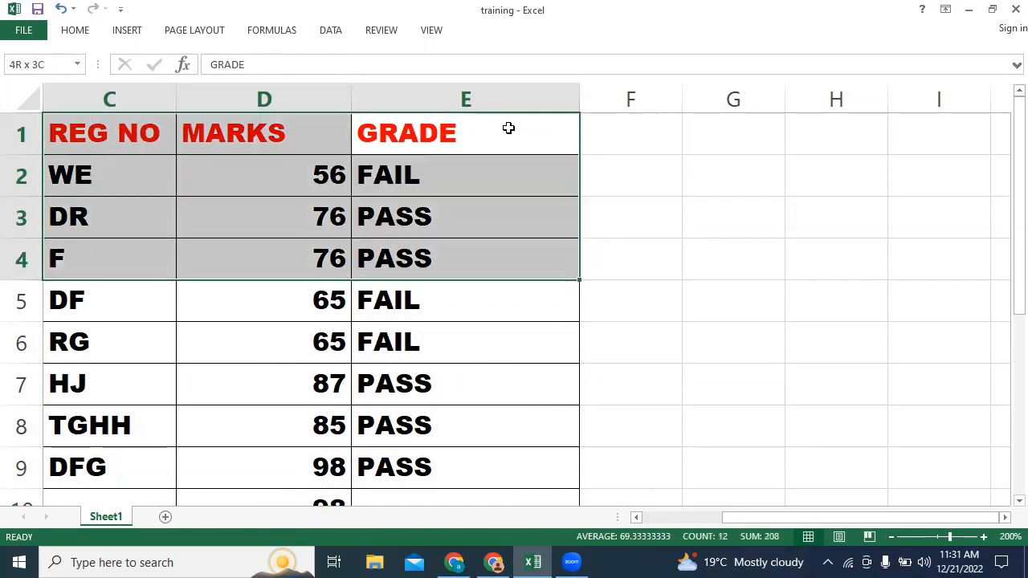
pyautogui.hotkey('shift', 'Down')
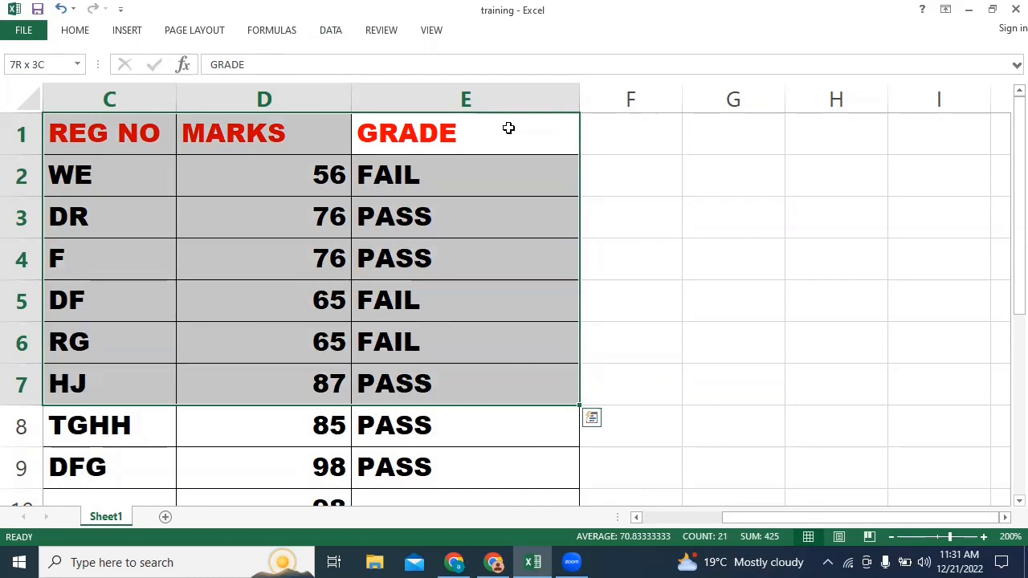
pyautogui.hotkey('shift', 'Left')
pyautogui.hotkey('shift', 'Left')
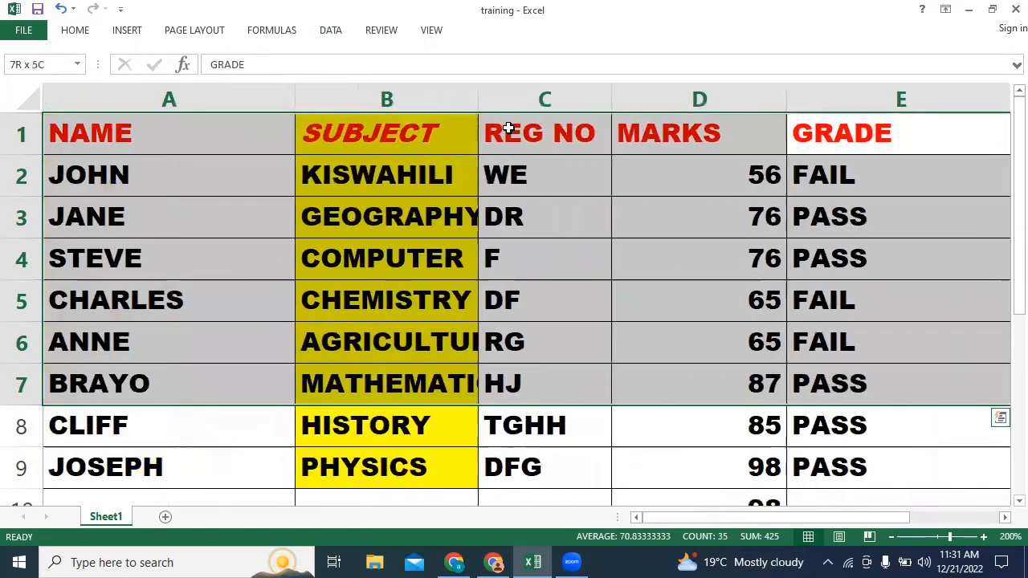
pyautogui.hotkey('shift', 'Down')
pyautogui.hotkey('shift', 'Down')
pyautogui.hotkey('shift', 'Down')
pyautogui.hotkey('shift', 'Down')
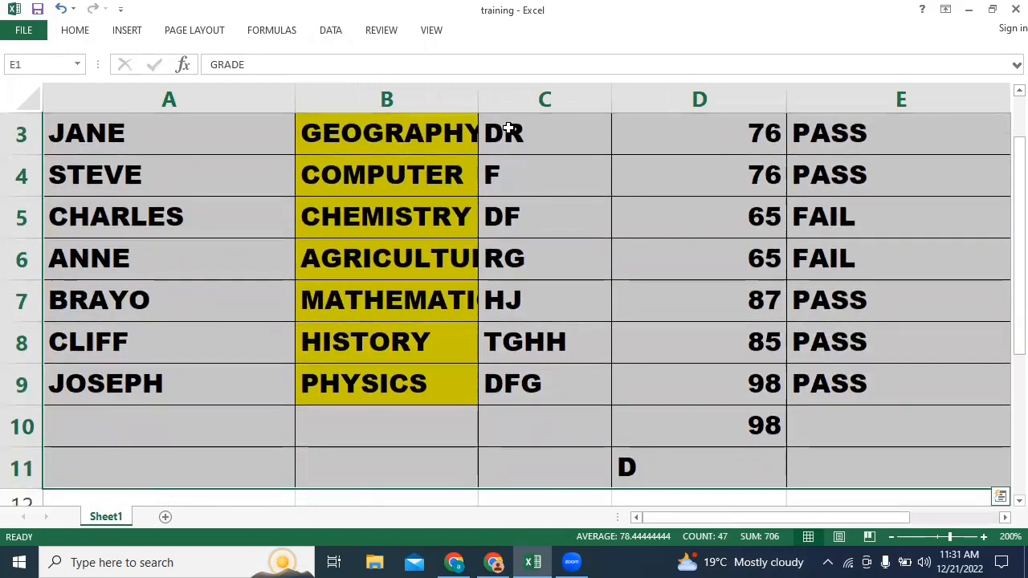
pyautogui.click(122, 32)
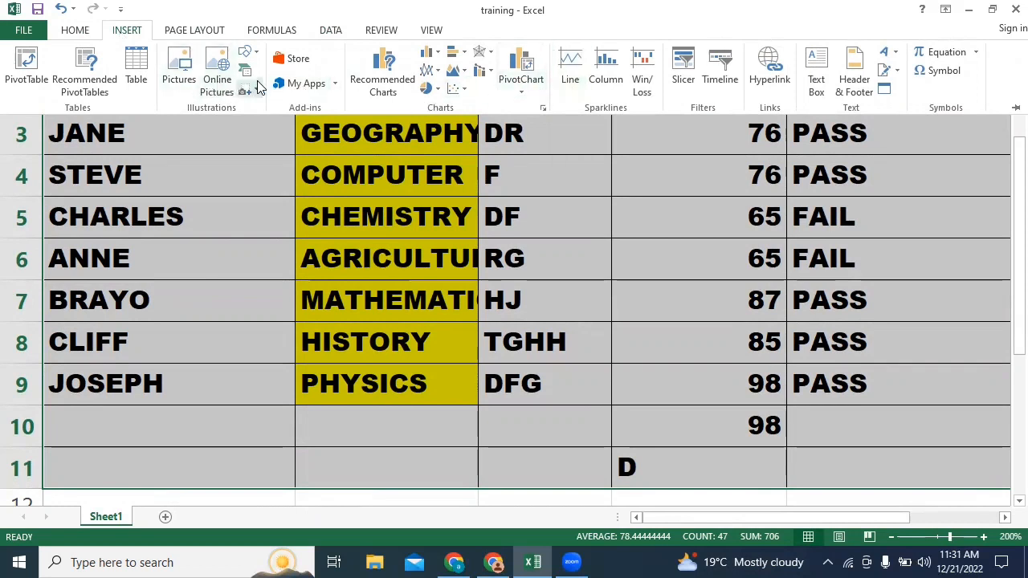
pyautogui.click(399, 86)
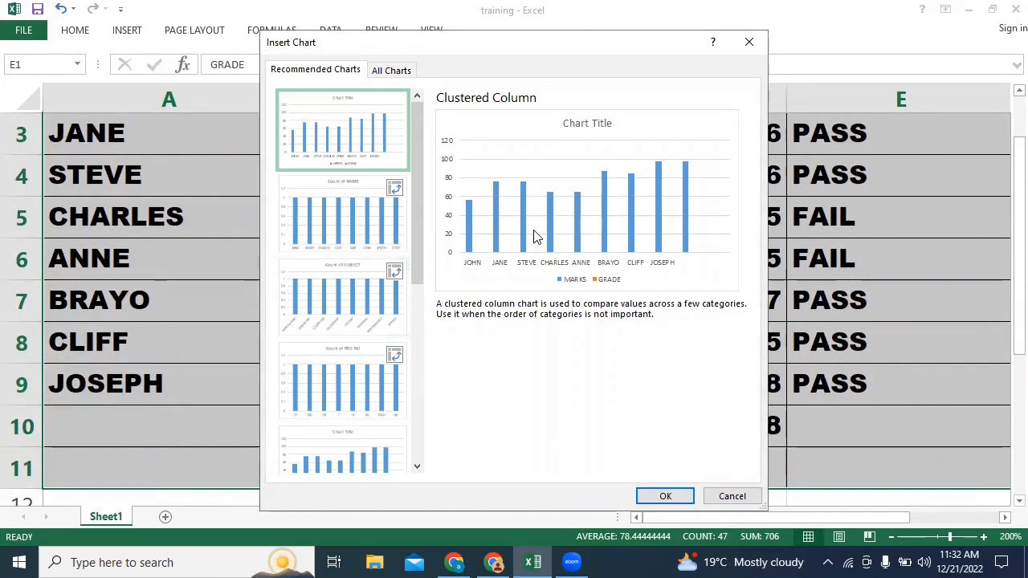
pyautogui.click(665, 496)
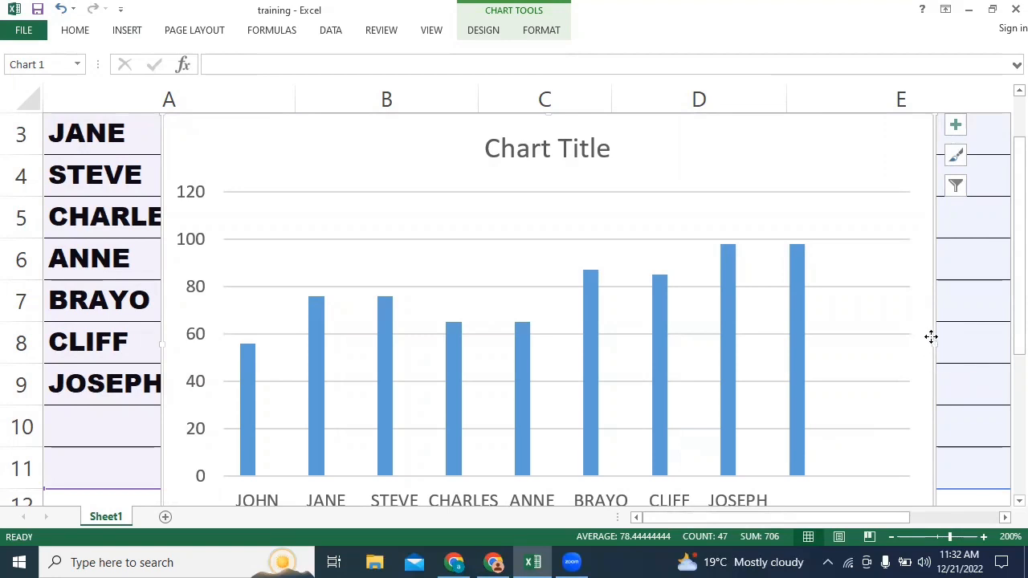
pyautogui.moveTo(931, 341); pyautogui.dragTo(932, 359)
pyautogui.moveTo(1004, 338); pyautogui.dragTo(1006, 409)
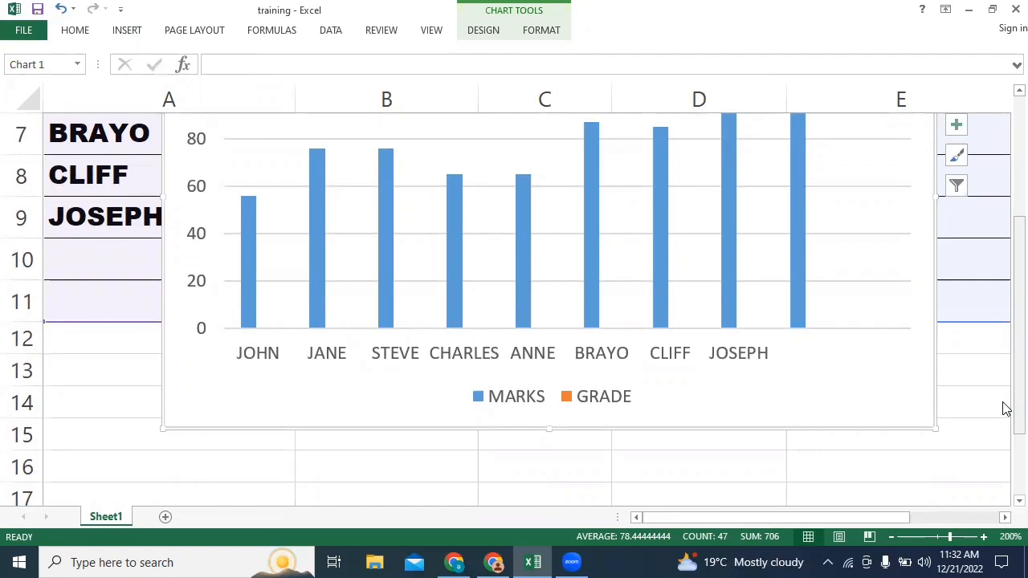
pyautogui.scroll(-1, 1006, 408)
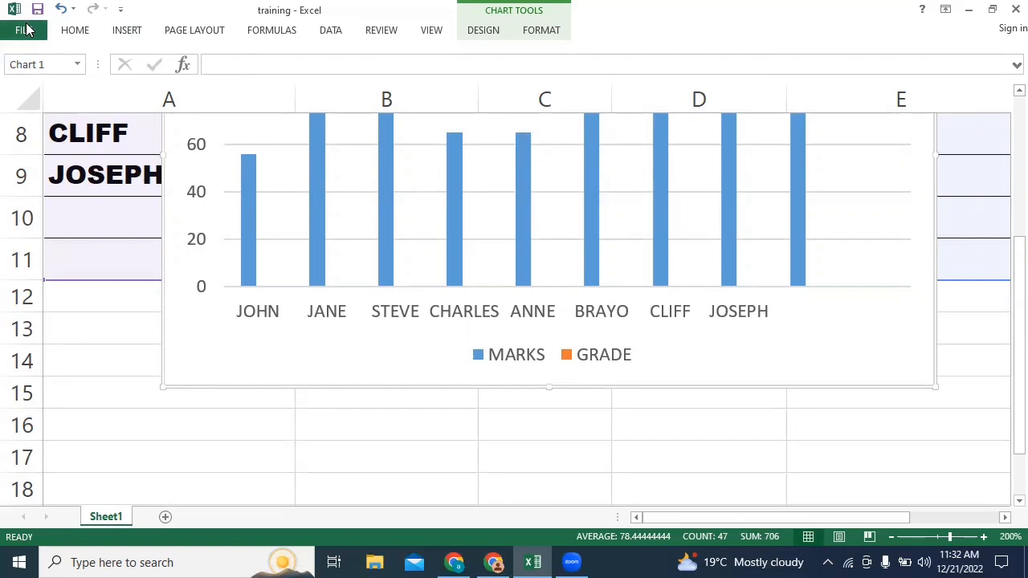
# - Save the workbook under the new name ONLINE TRAINING 1 in the Desktop folder as an Excel Workbook
pyautogui.click(27, 30)
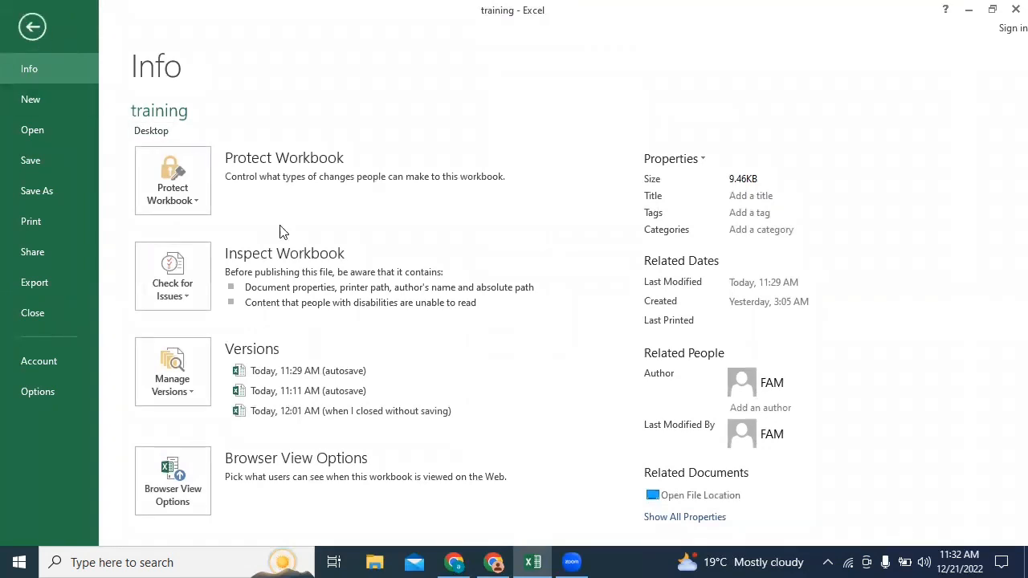
pyautogui.click(59, 191)
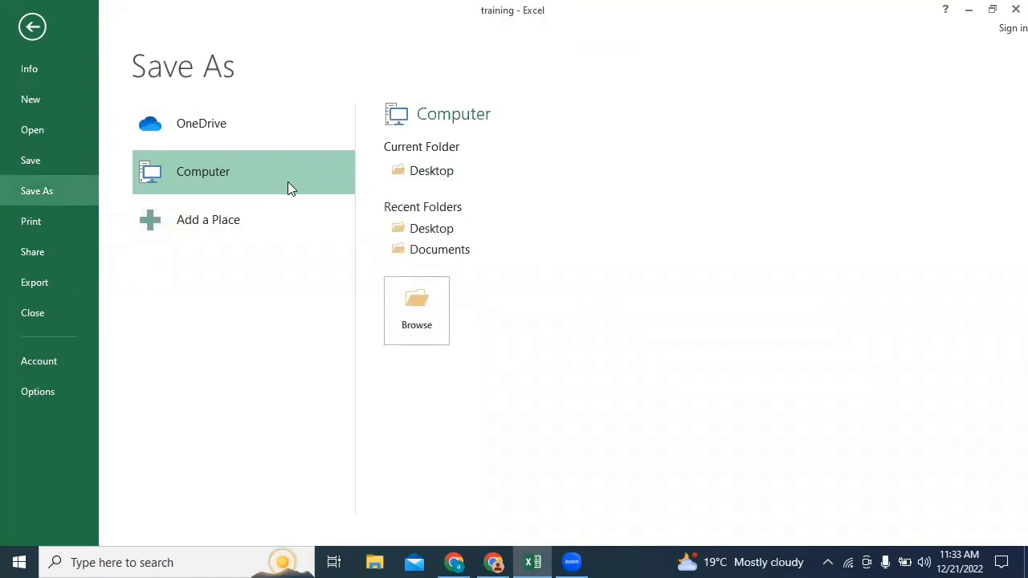
pyautogui.click(416, 177)
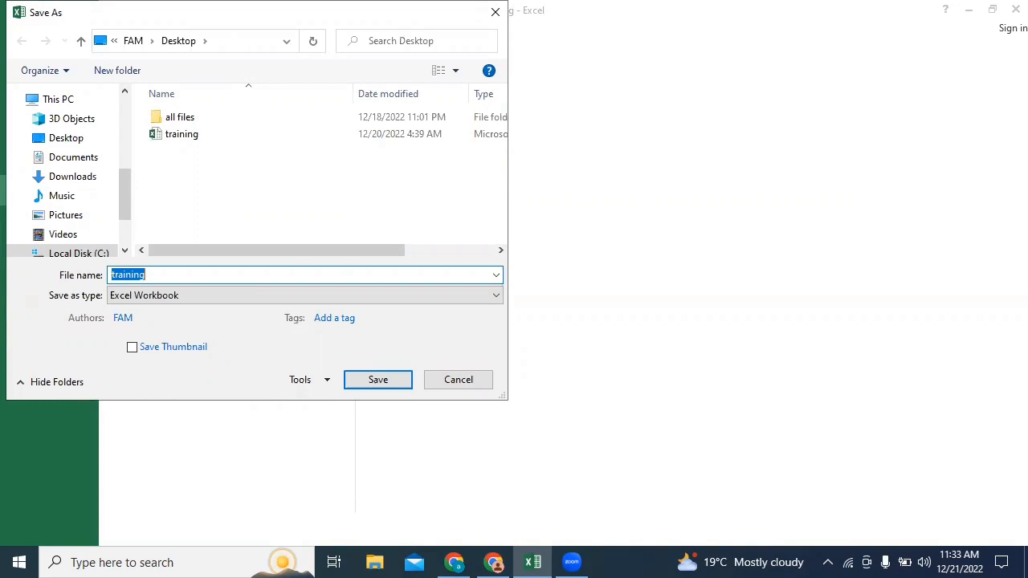
pyautogui.write('t')
pyautogui.press('BackSpace')
pyautogui.write('ONLINE TRAINING 1')
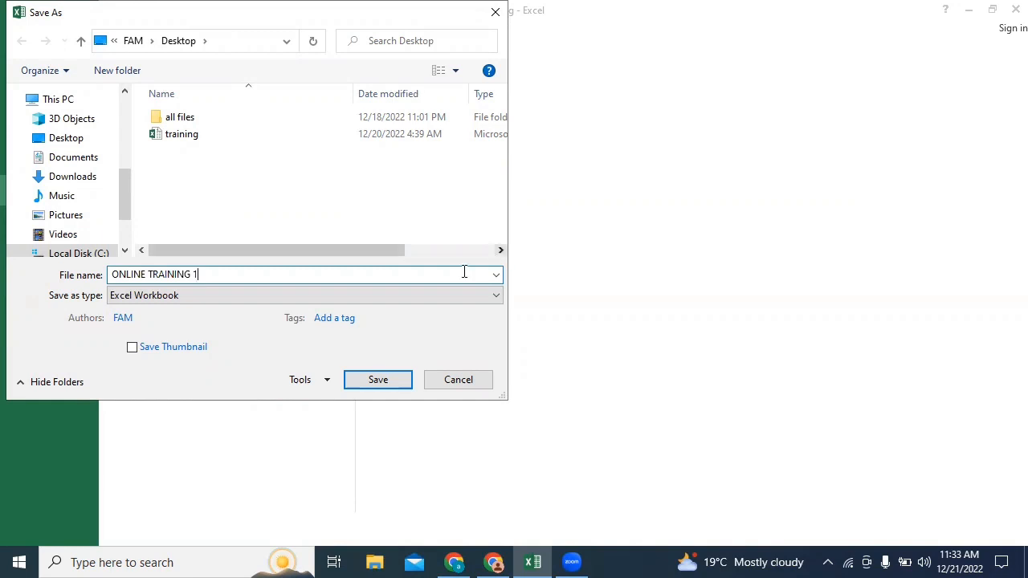
pyautogui.click(402, 379)
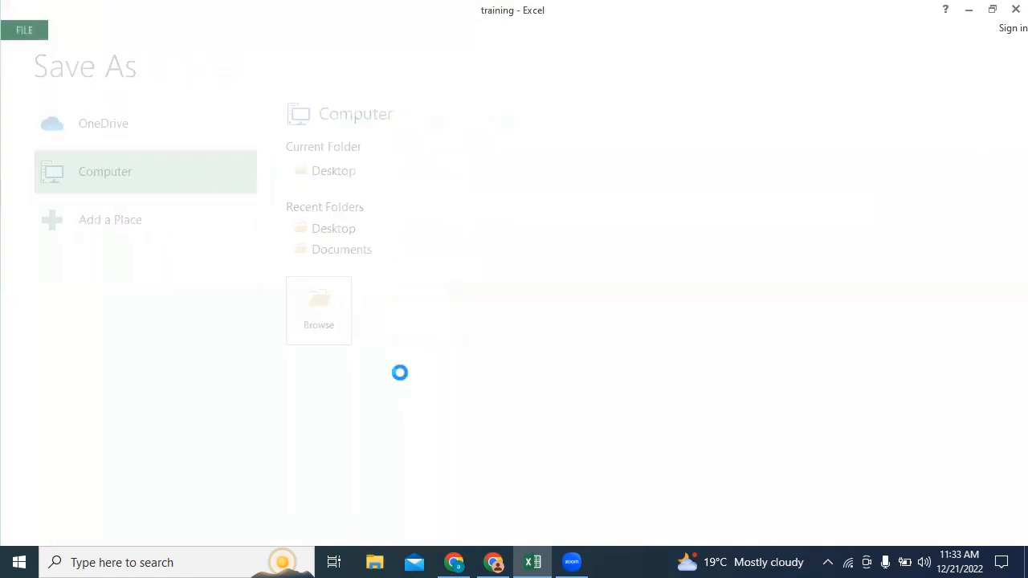